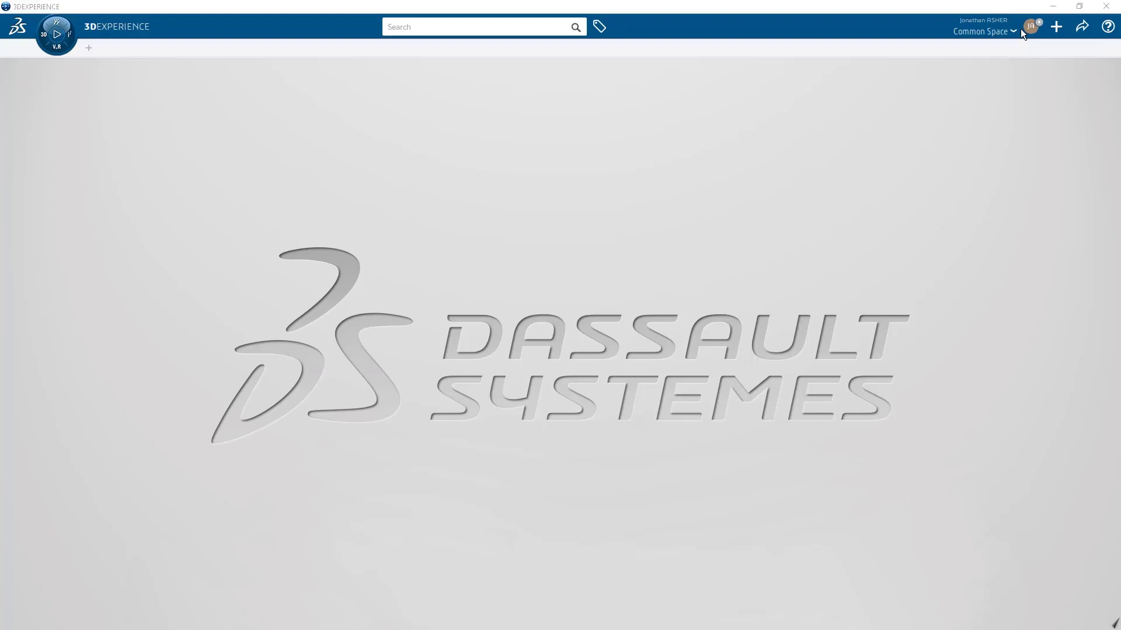
Open the user account menu from the avatar at the top right.
left_click(1021, 30)
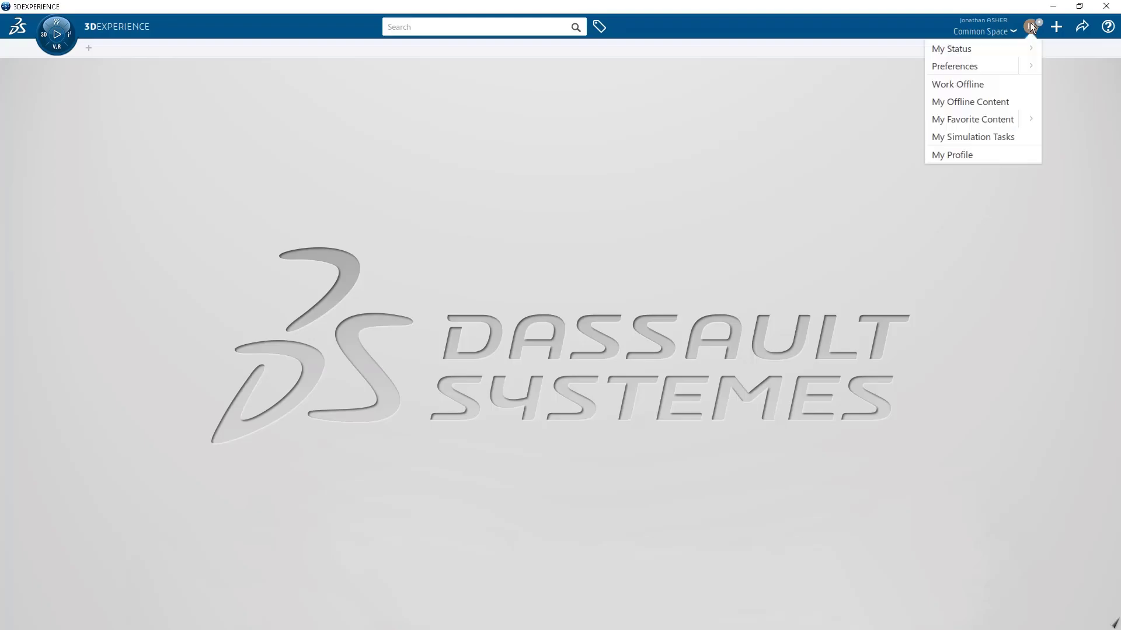
In Preferences, enable gravitational effects for navigation and display all elements using Z-buffer depth.
left_click(993, 65)
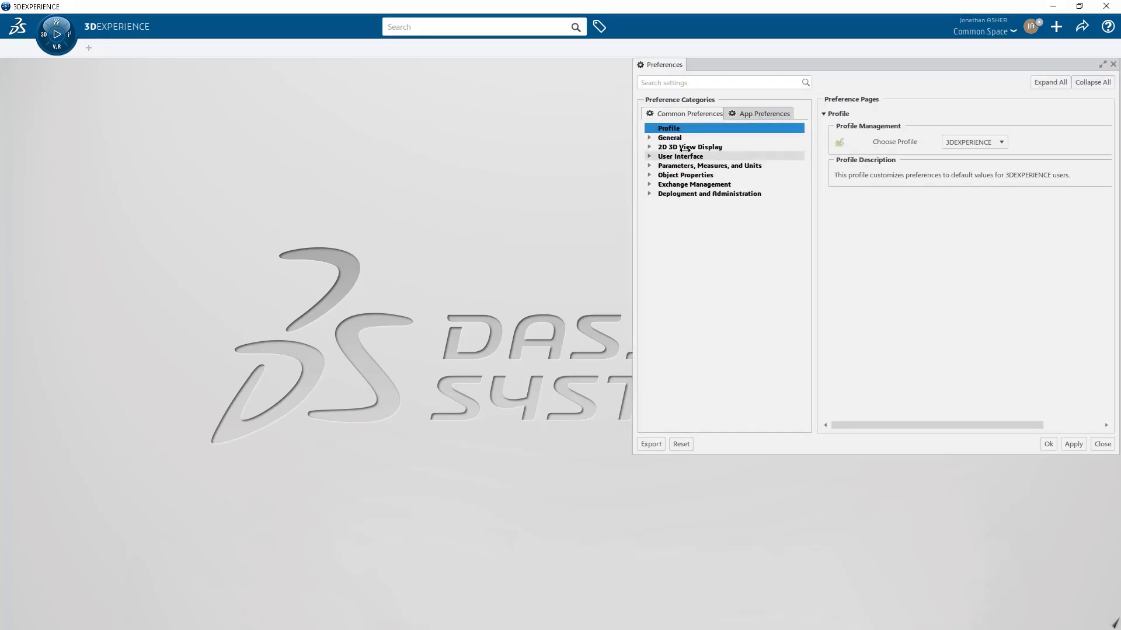
left_click(648, 146)
left_click(683, 157)
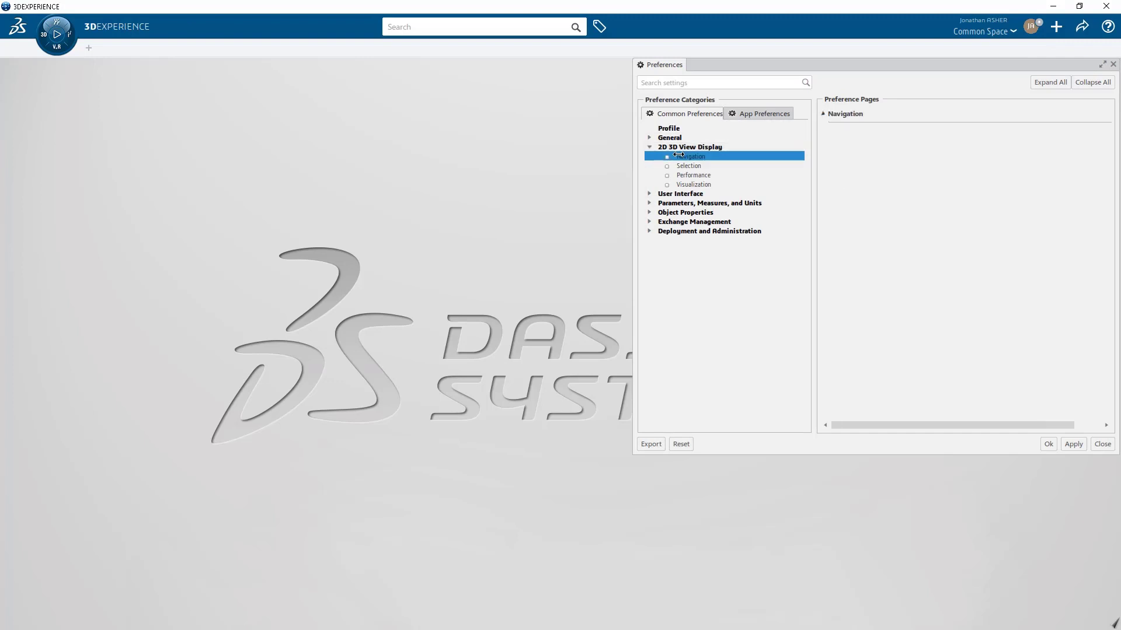
left_click(876, 142)
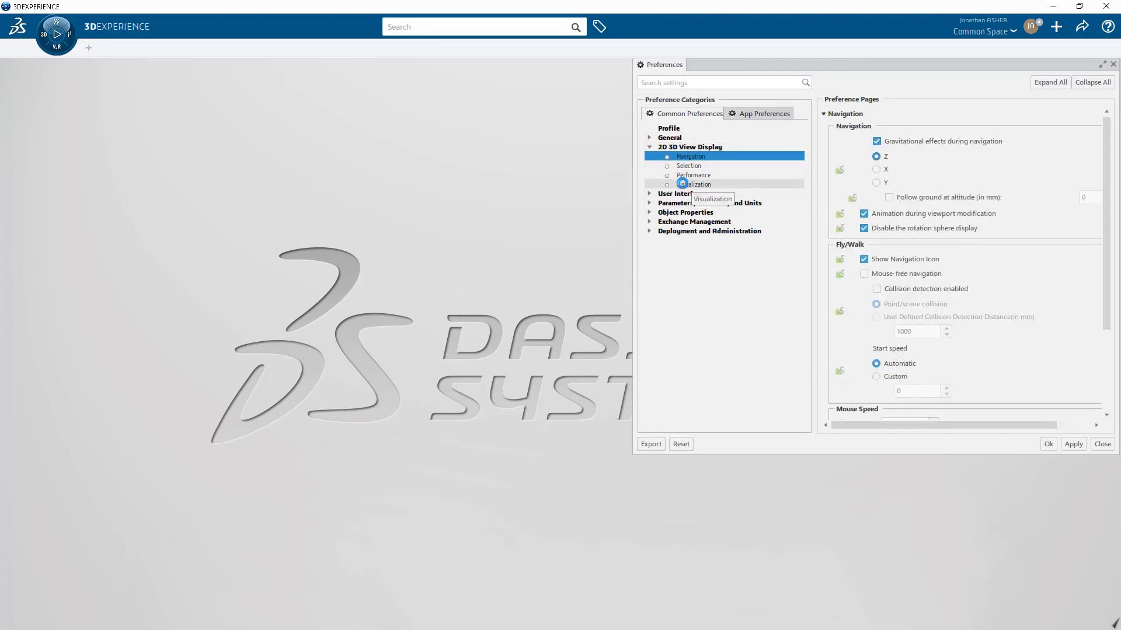
left_click(682, 184)
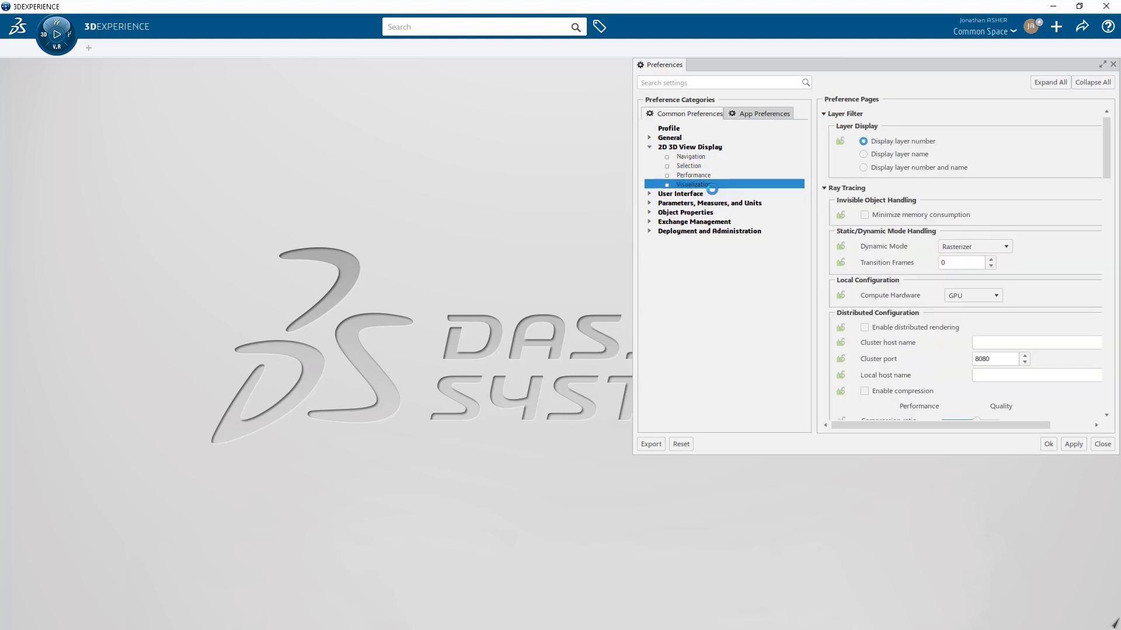
scroll(858, 225, "down", 8)
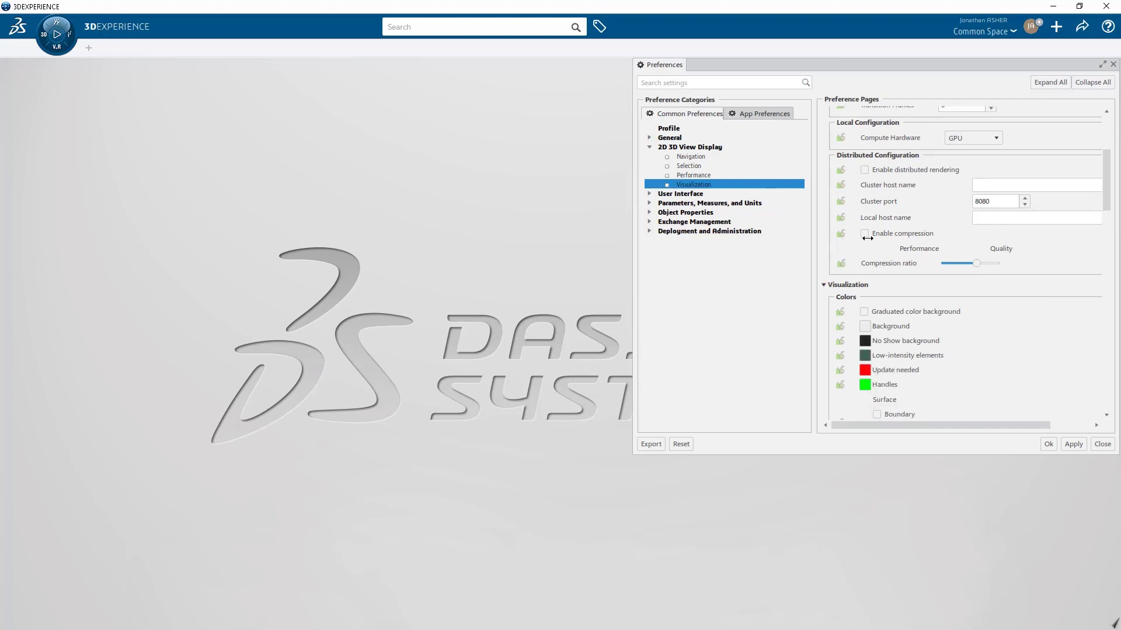
scroll(868, 238, "down", 3)
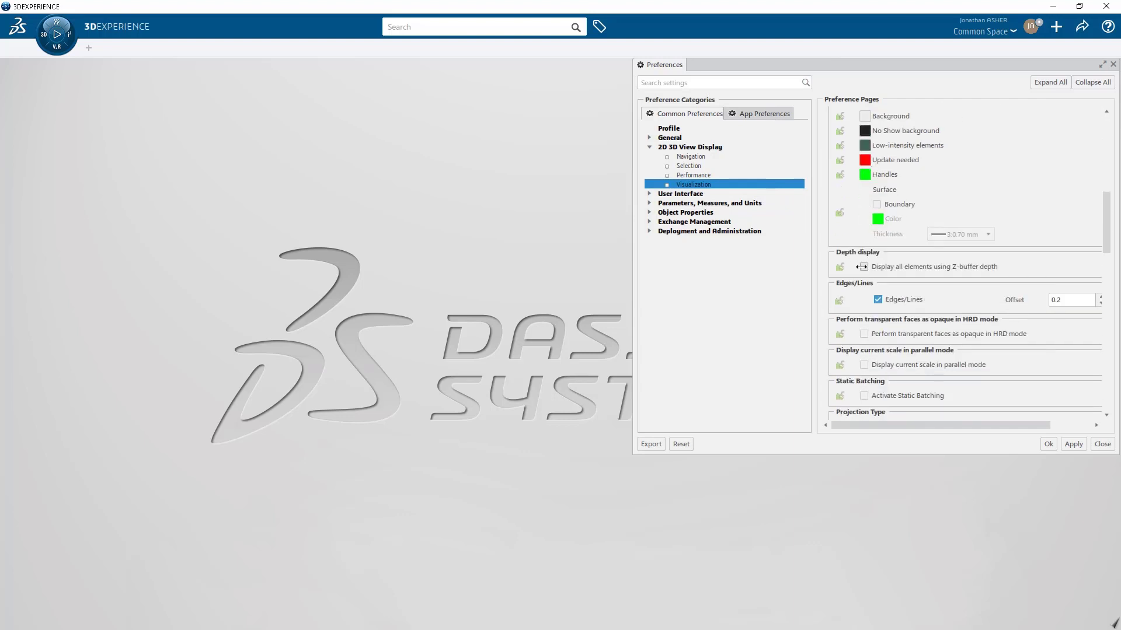
left_click(863, 267)
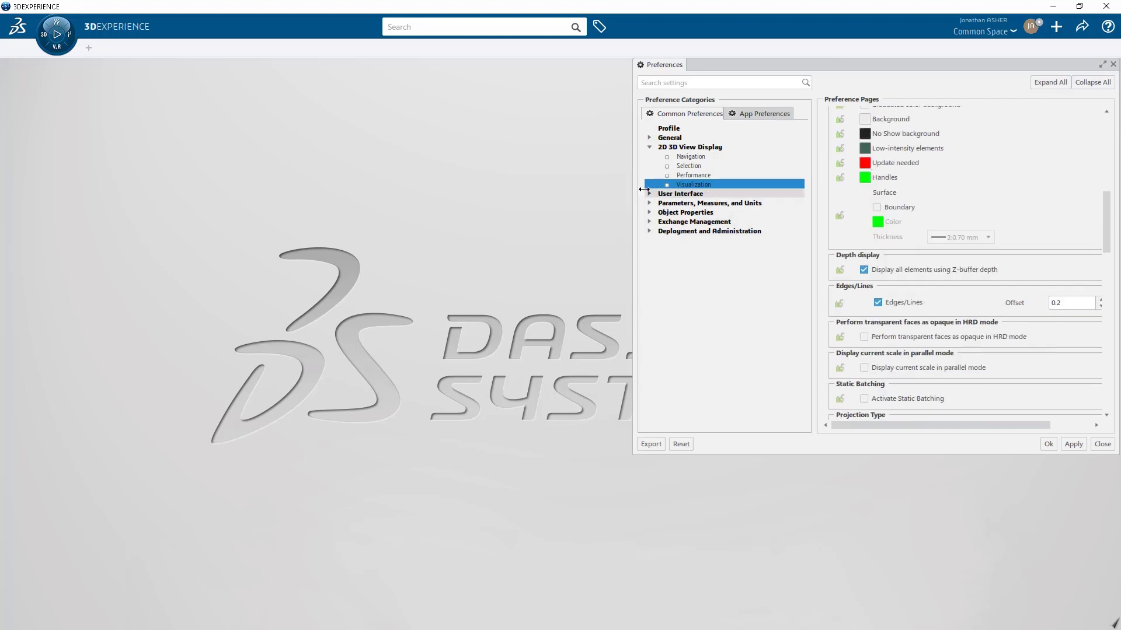
Uncheck 'Create widget in new tab' under User Interface > Widget Layout, then view the Spec Tree page.
left_click(649, 146)
left_click(650, 156)
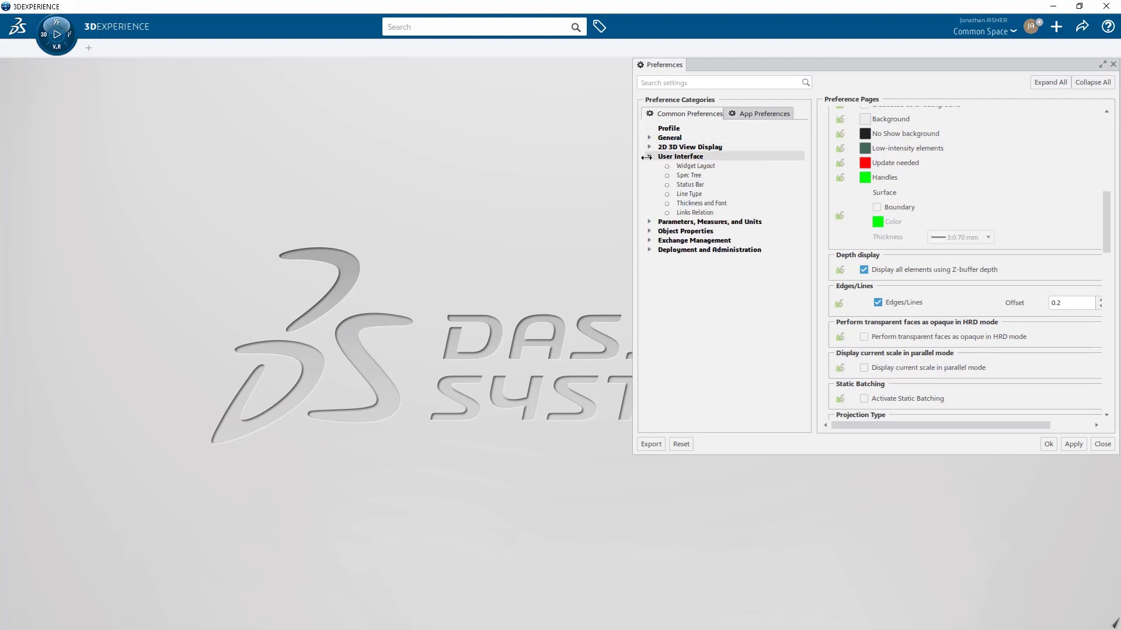
left_click(680, 165)
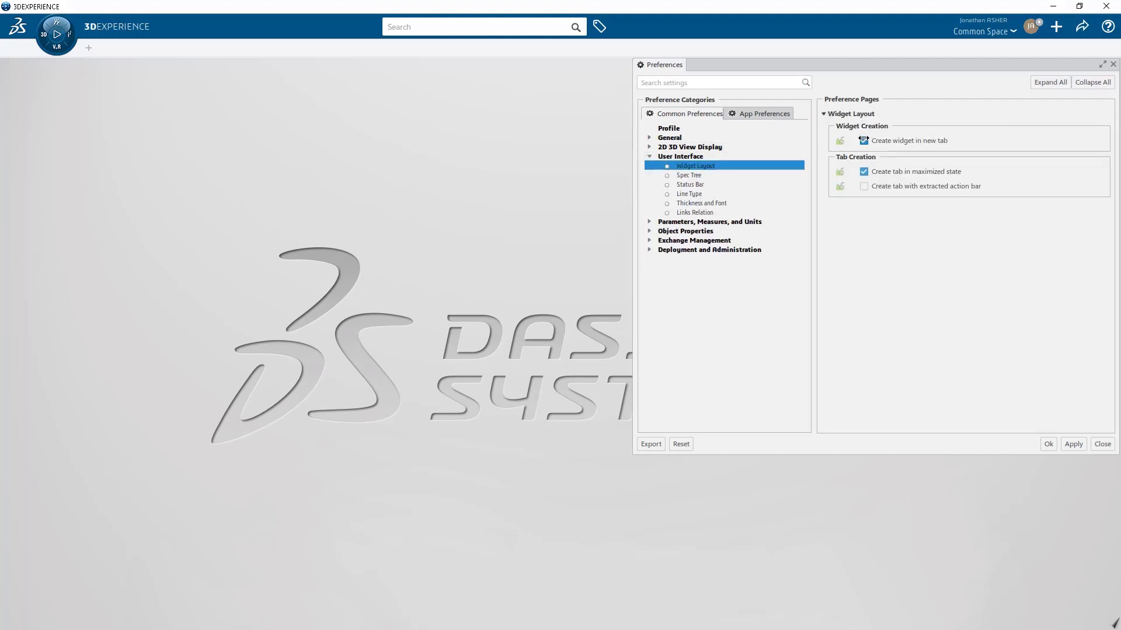
left_click(862, 141)
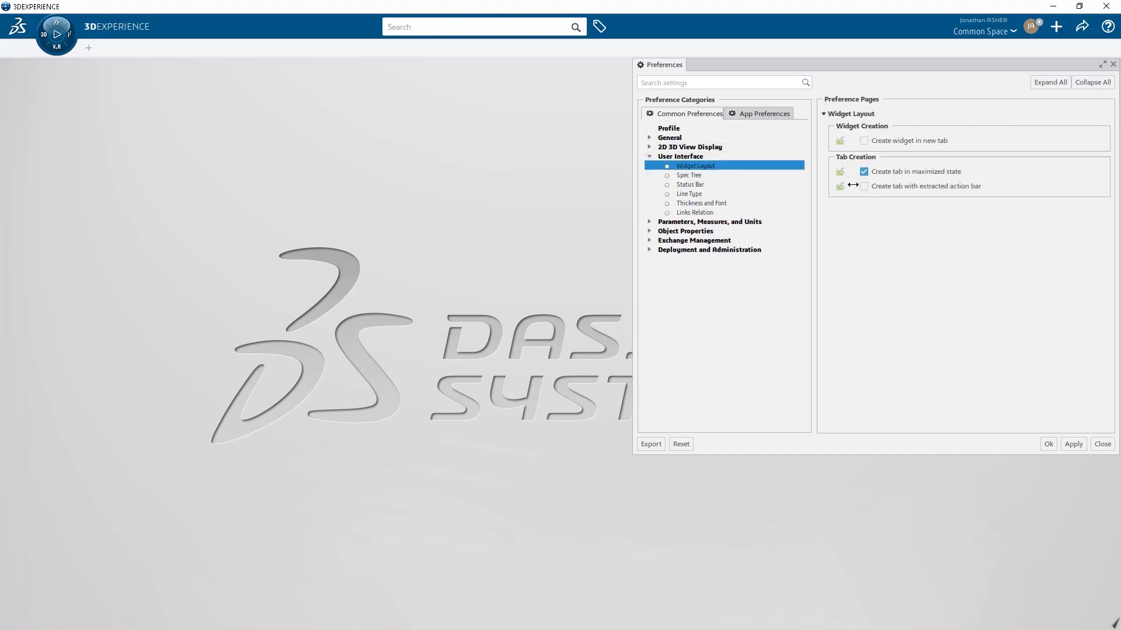
left_click(692, 175)
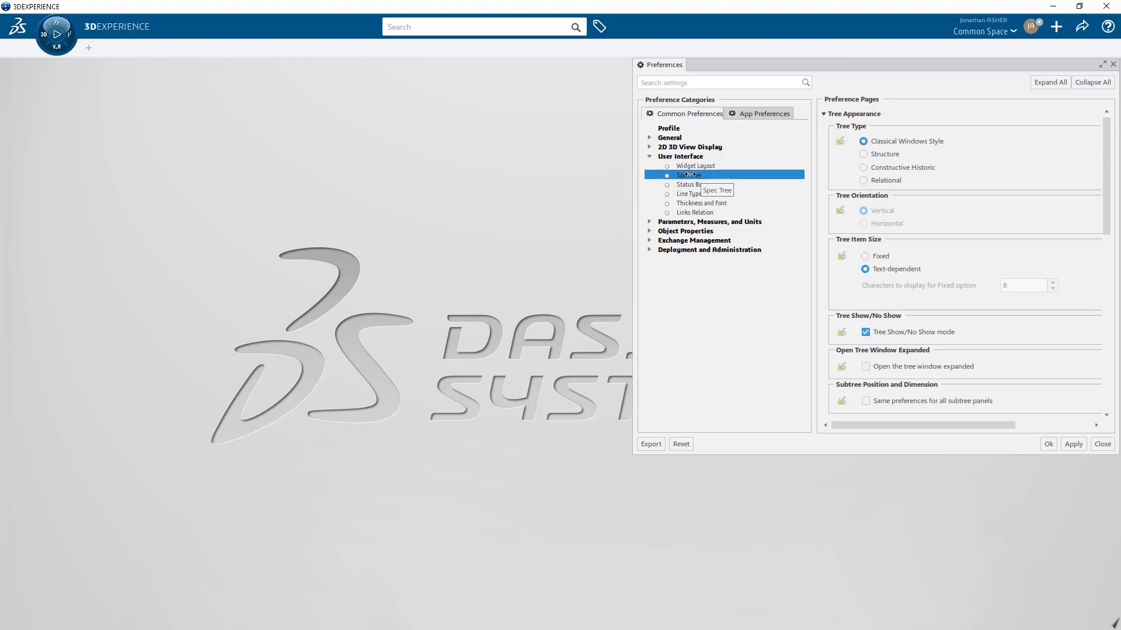
scroll(895, 228, "down", 2)
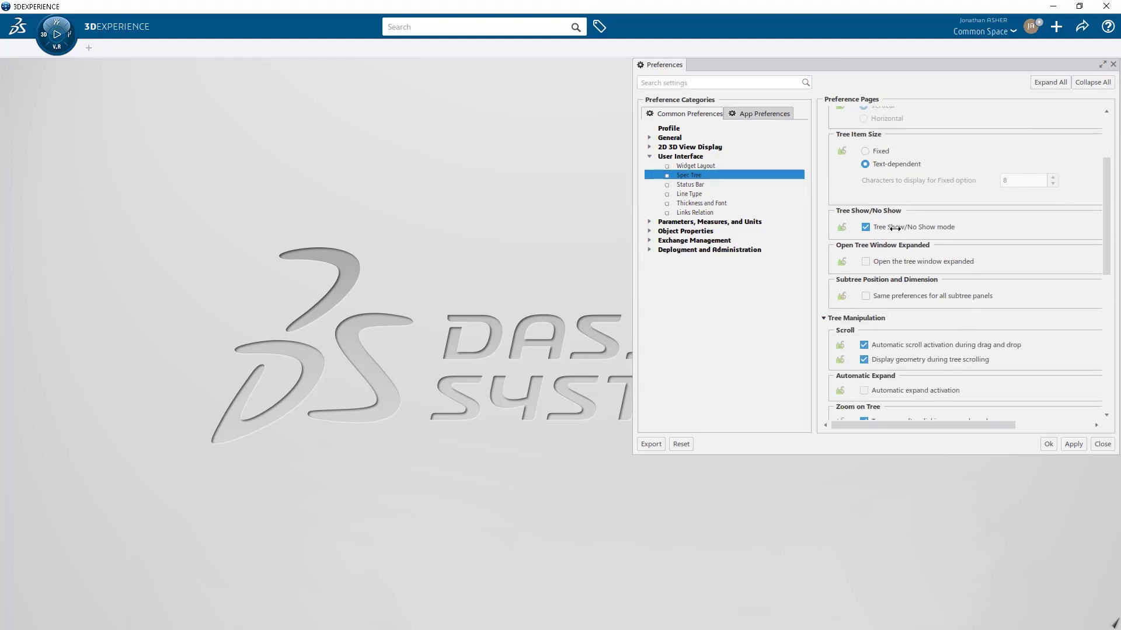
scroll(895, 228, "down", 2)
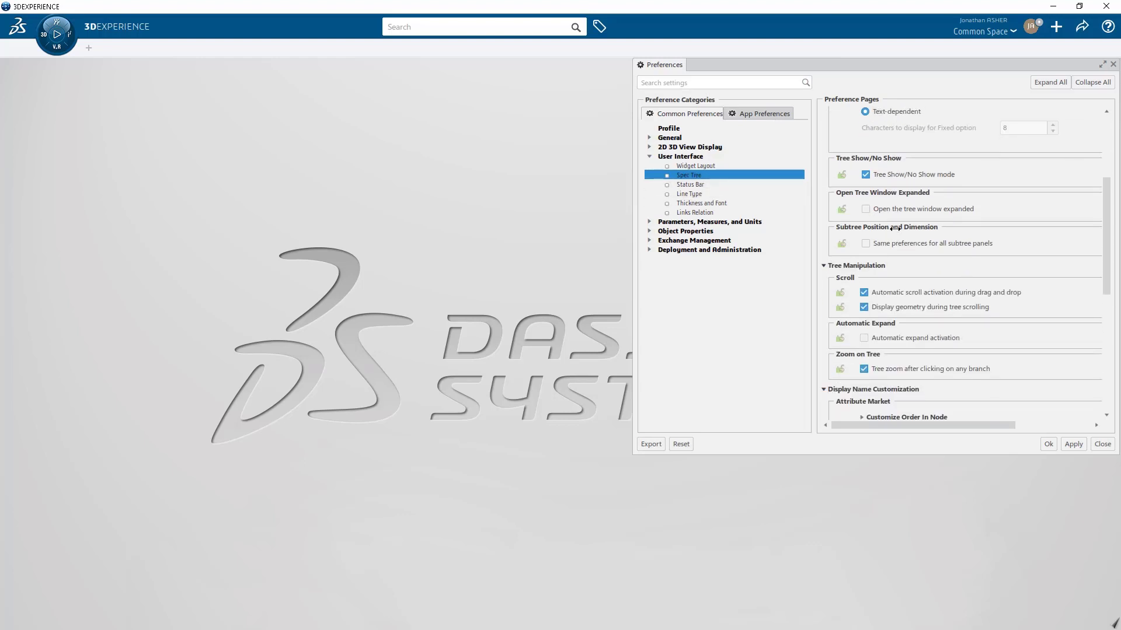
scroll(895, 229, "down", 1)
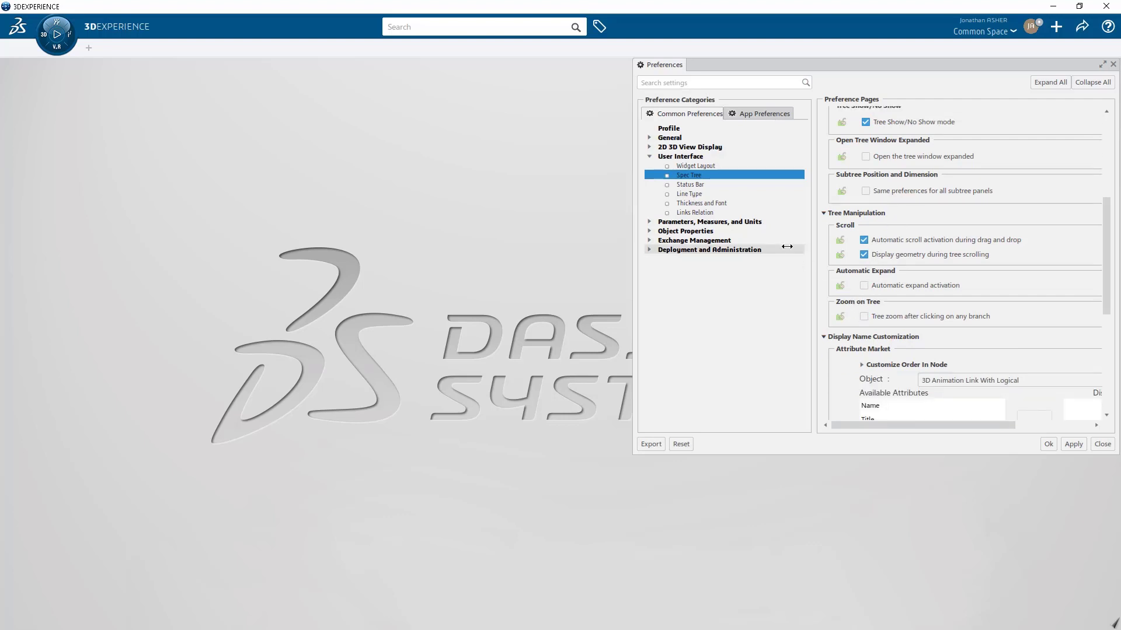
left_click(689, 175)
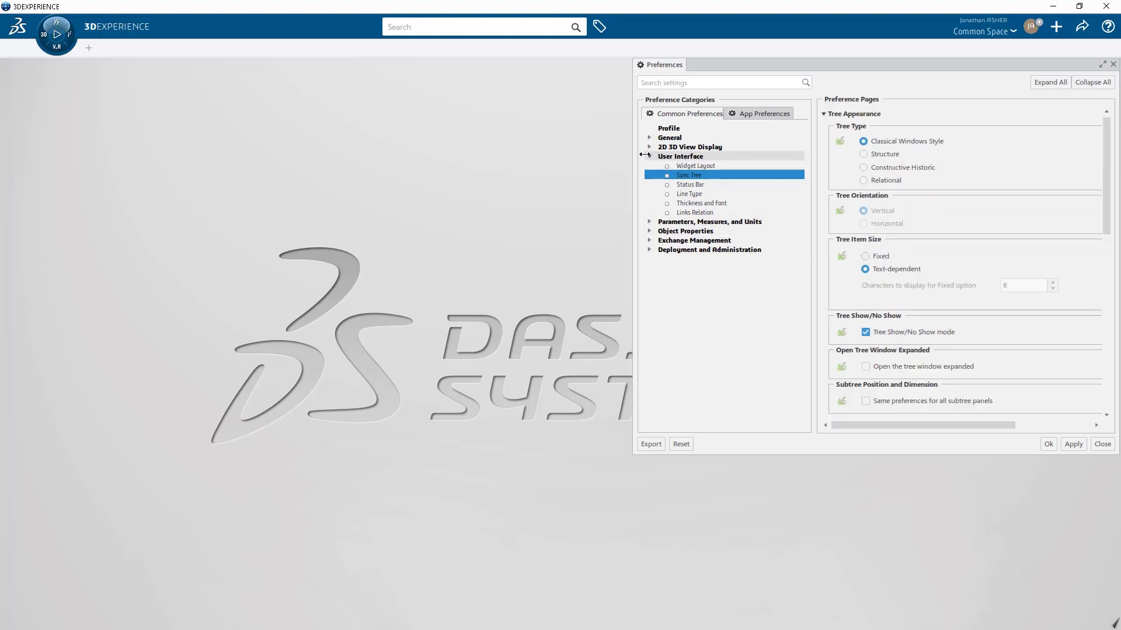
Enable Display values and Display formulas in the Parameters preferences.
left_click(649, 157)
left_click(649, 166)
left_click(680, 174)
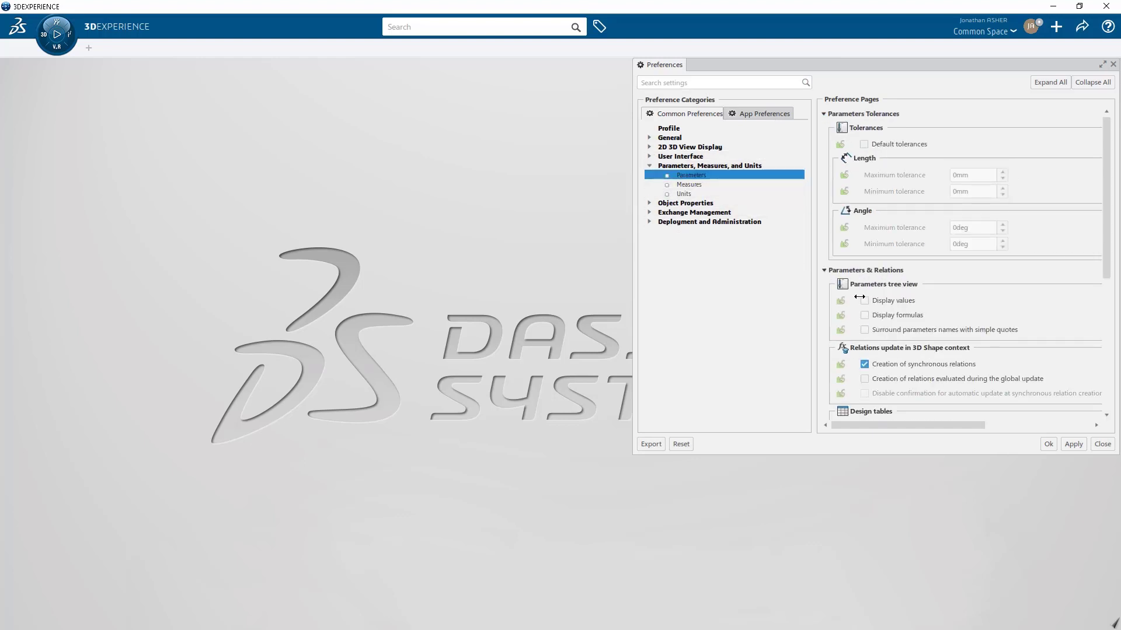
left_click(863, 301)
left_click(863, 315)
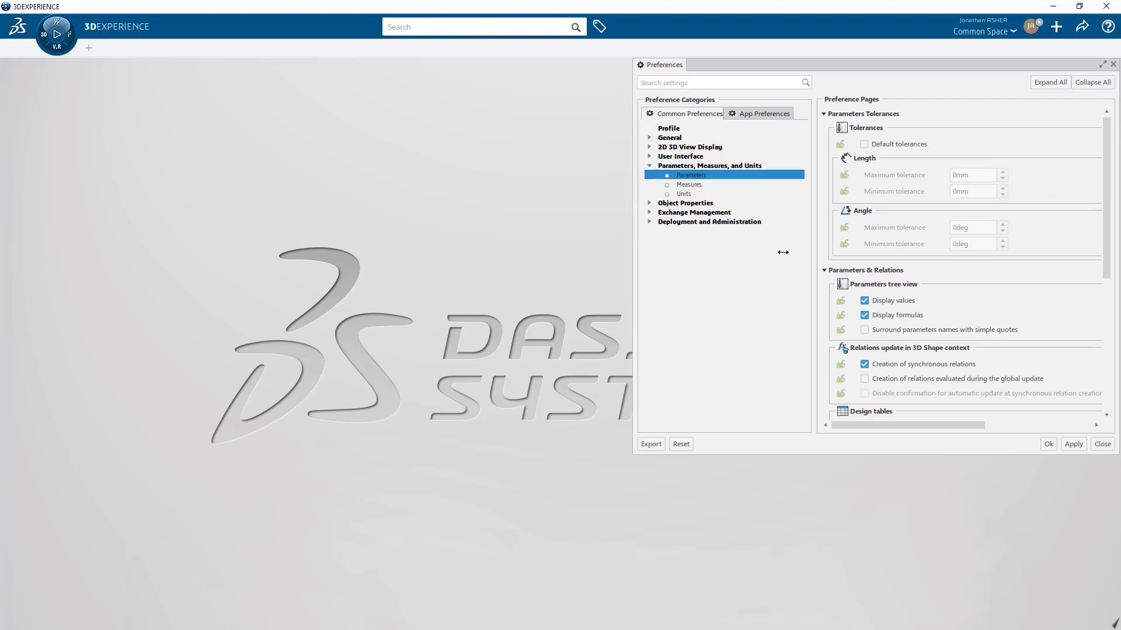
Set the Design Range on the Units page to Large range.
left_click(678, 193)
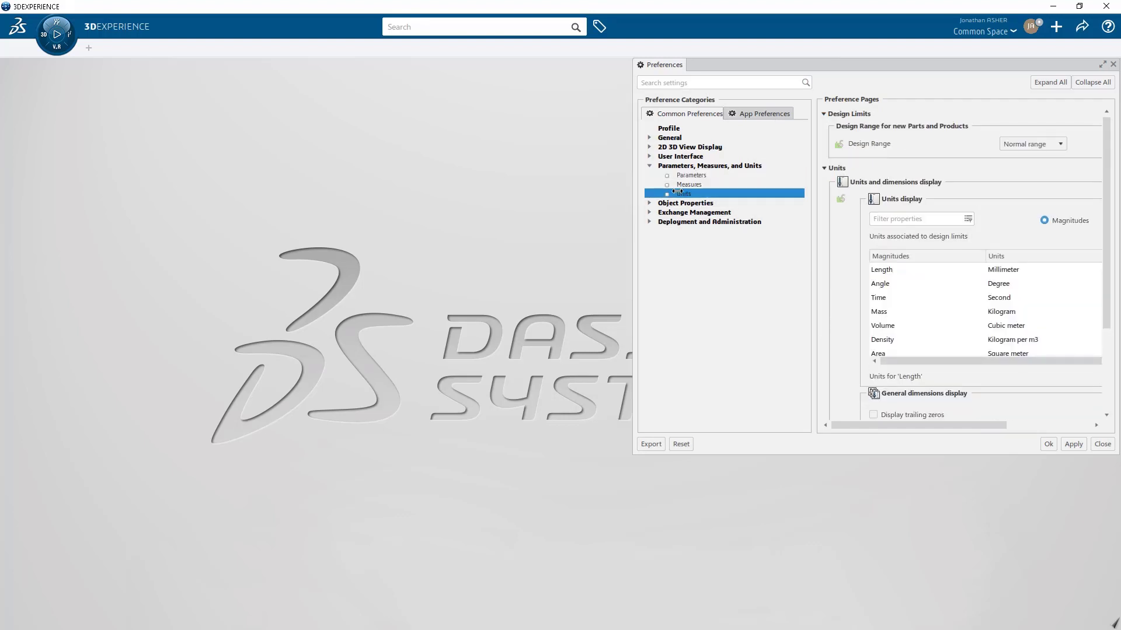
left_click(1009, 141)
left_click(1020, 167)
scroll(832, 212, "down", 2)
scroll(833, 212, "down", 2)
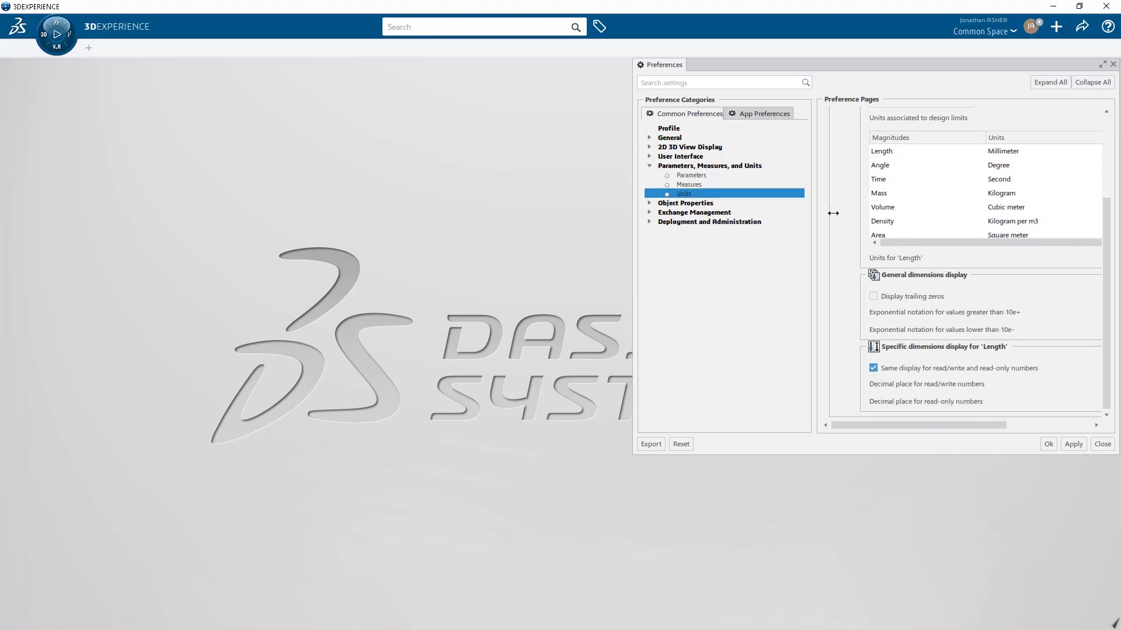
mouse_move(859, 427)
left_mouse_down()
mouse_move(941, 430)
mouse_move(859, 429)
left_mouse_up()
Show constraints, parameters and relations in the tree for 3D Shapes.
left_click(649, 166)
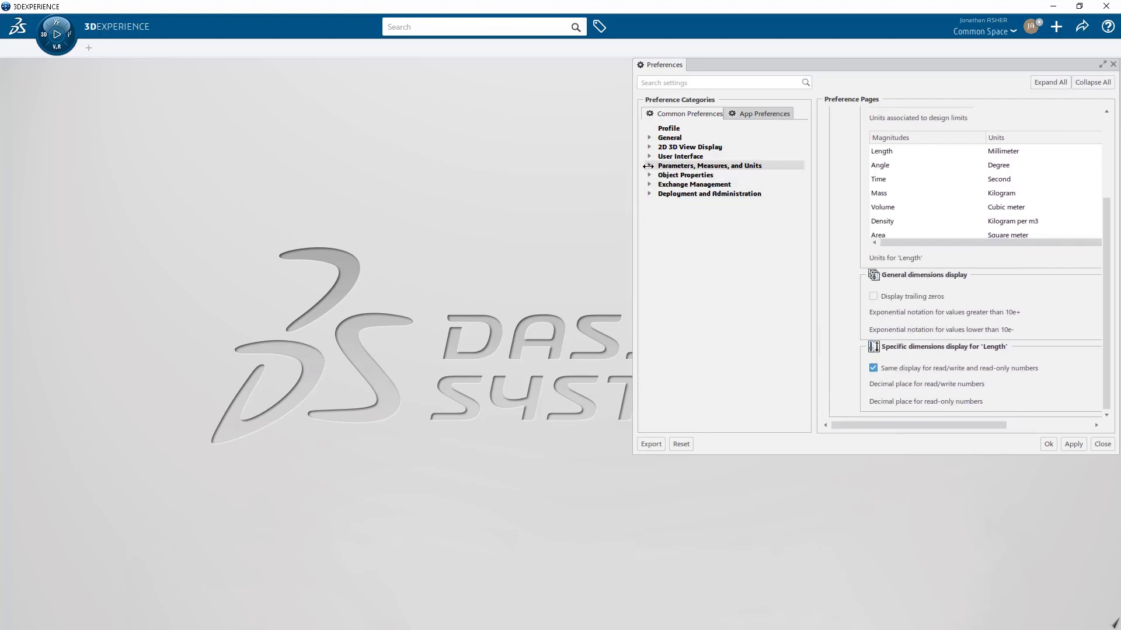
left_click(649, 175)
left_click(669, 184)
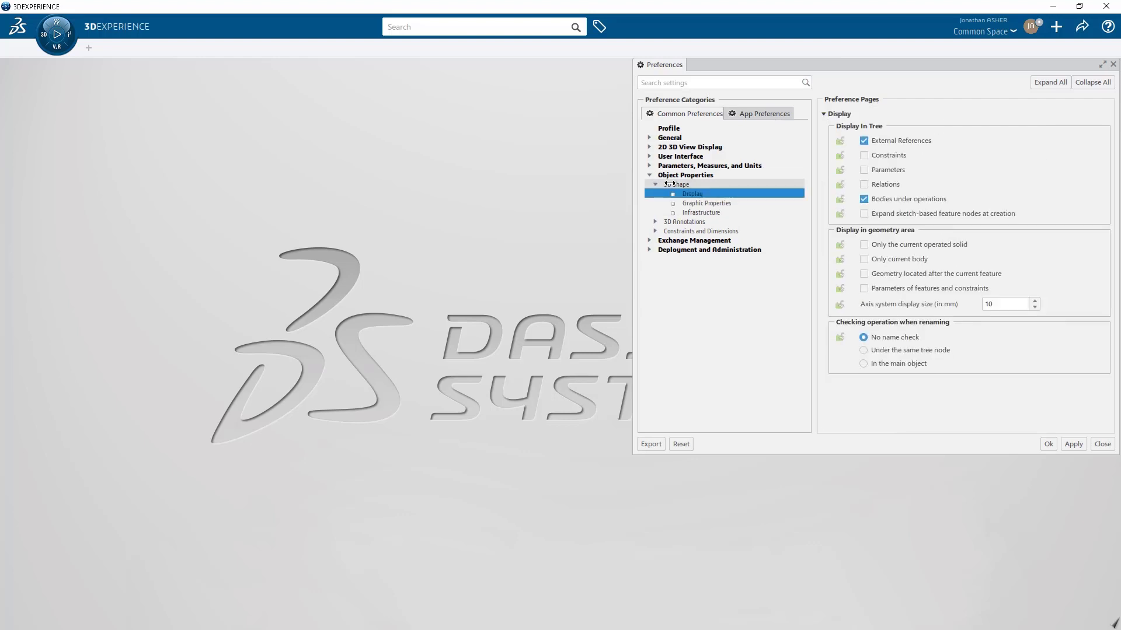
left_click(864, 155)
left_click(864, 169)
left_click(864, 184)
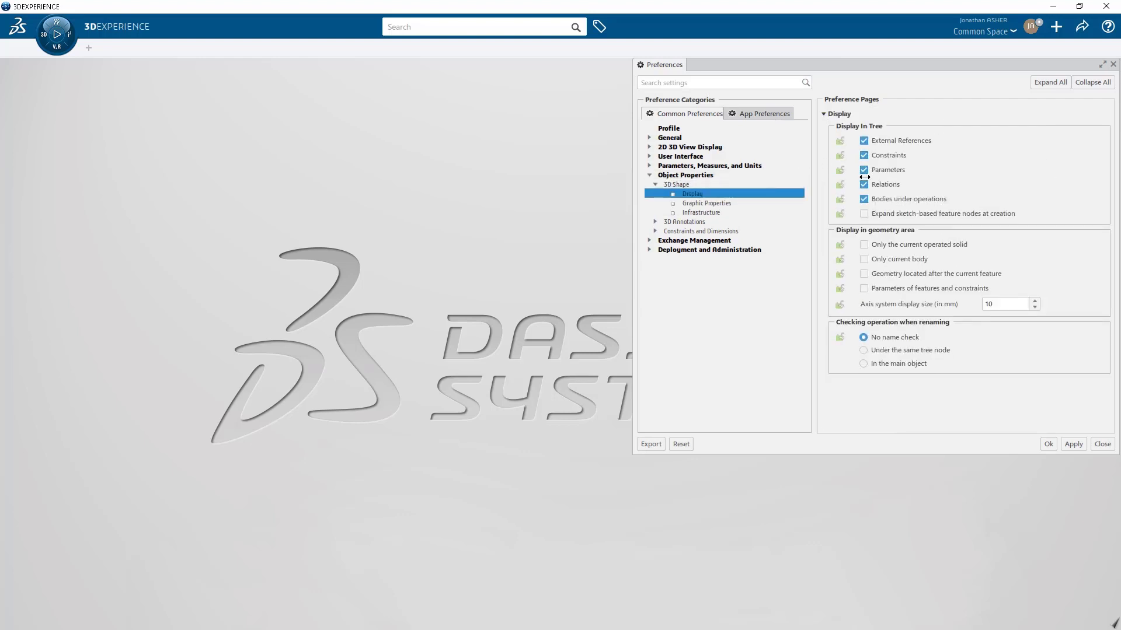
Enable 'Create an axis system' in the 3D Shape Infrastructure preferences.
left_click(689, 212)
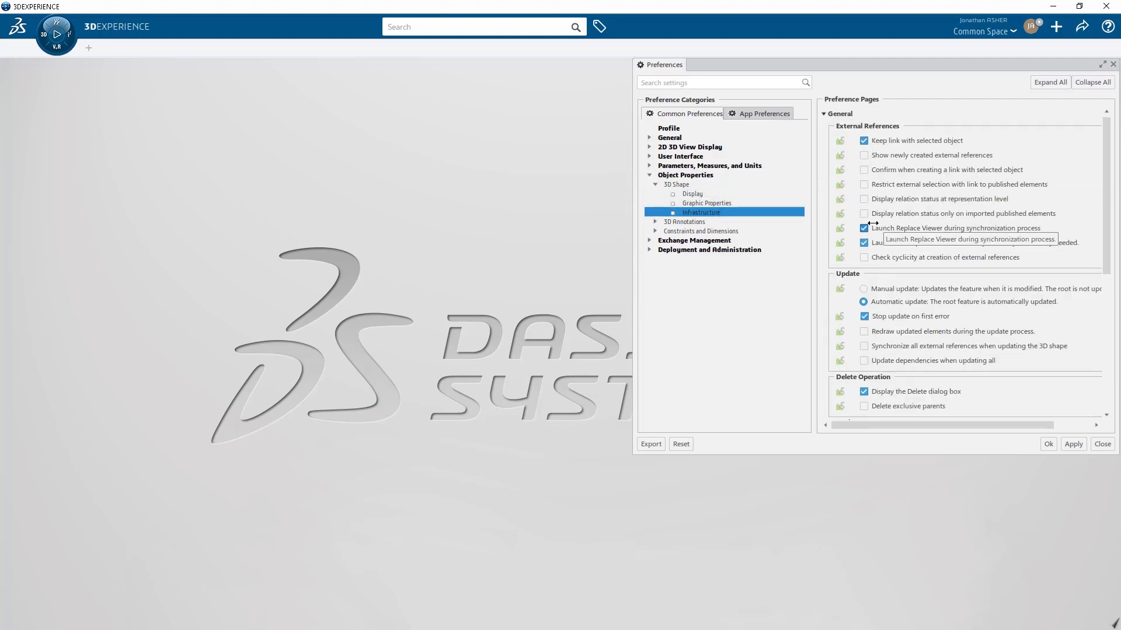
scroll(876, 247, "down", 10)
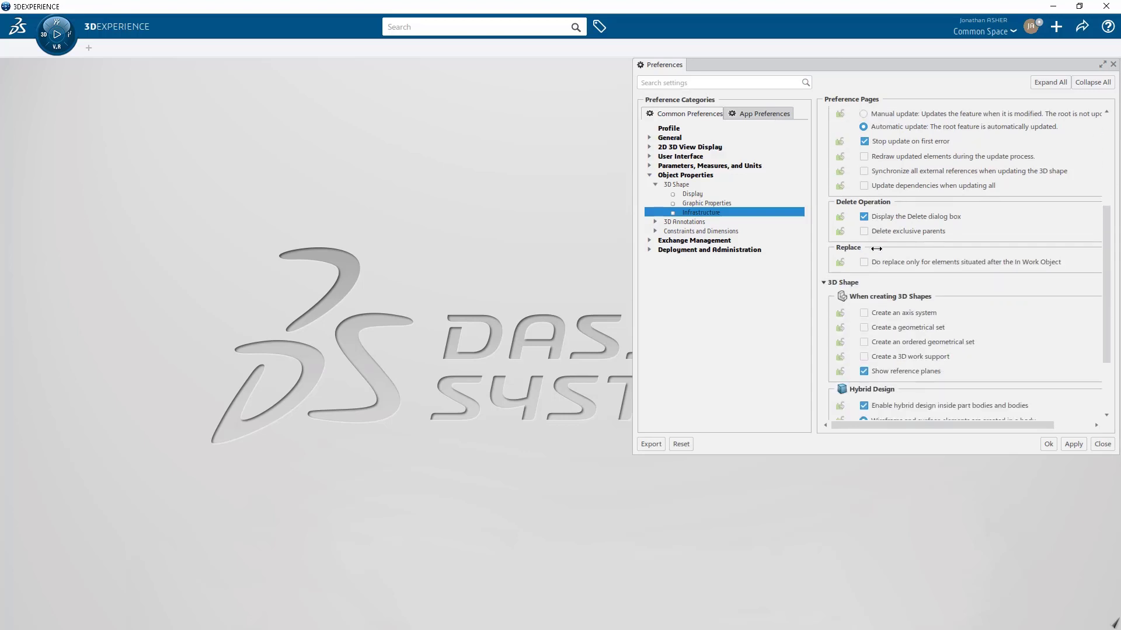
scroll(877, 248, "down", 1)
left_click(864, 243)
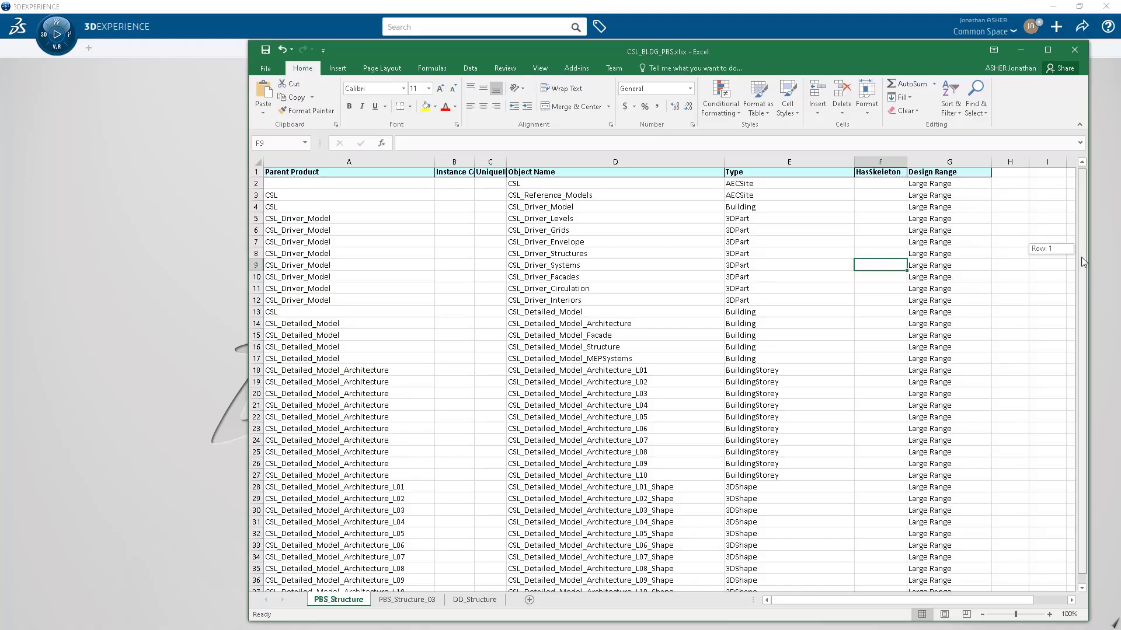
Review the Design Range column in CSL_BLDG_PBS.xlsx and return to the 3DEXPERIENCE start screen.
left_click_drag(1081, 262, 1077, 174)
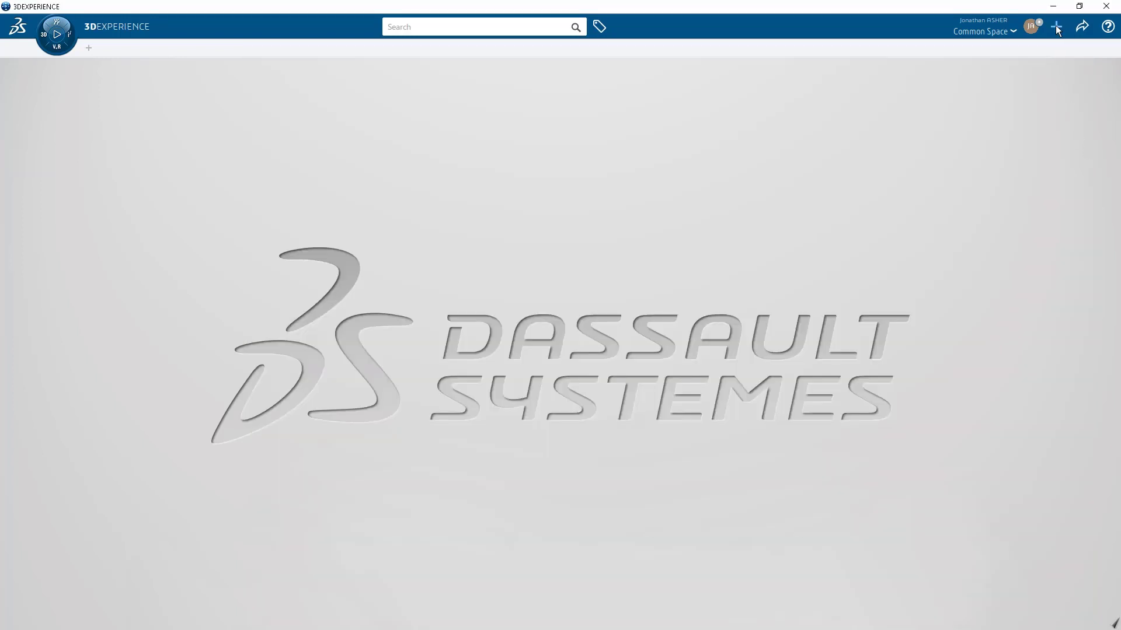
Search new content for 'site' and create a new Site, Site00000008.
left_click(1056, 28)
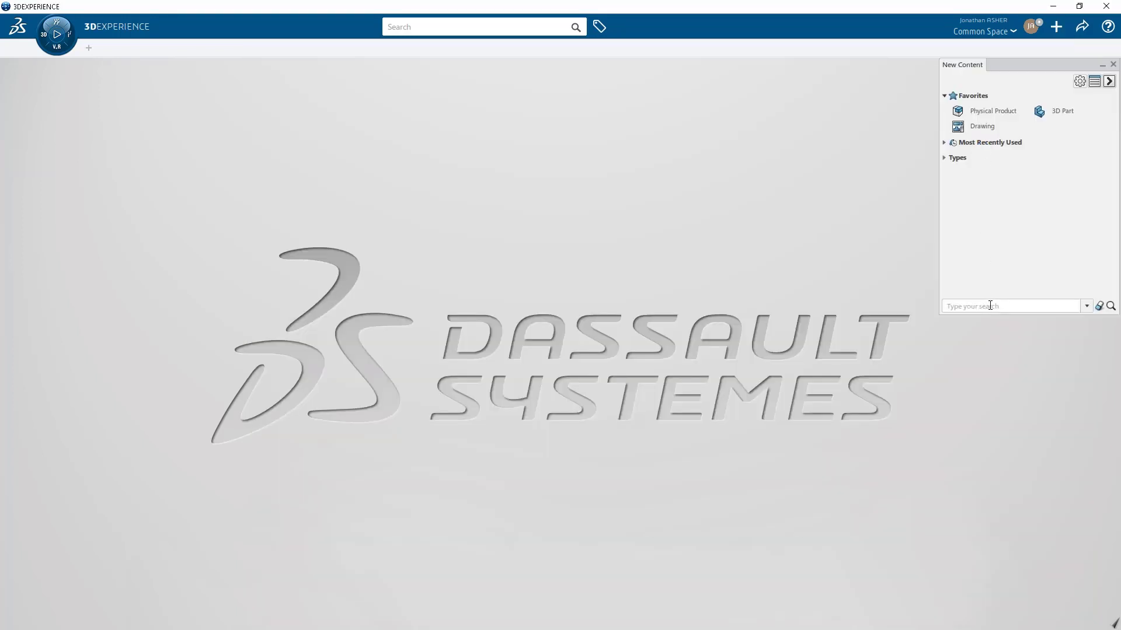
type("site")
key("Return")
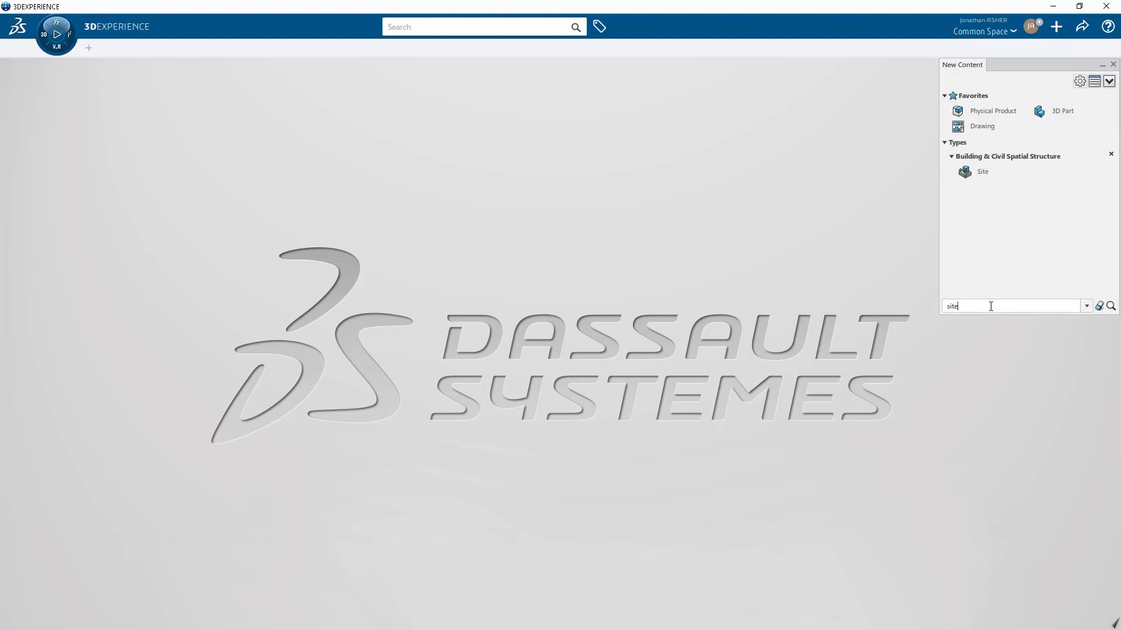
left_click(963, 172)
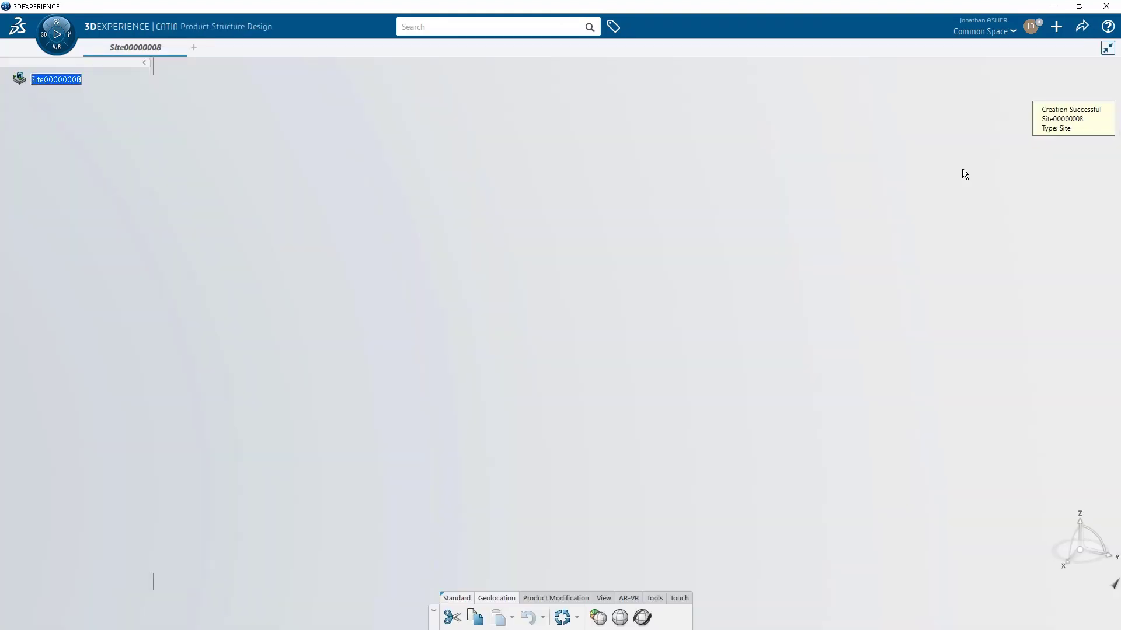
Switch to Building and Civil Assemblies and start a Construction Mock-up from Document.
left_click(57, 35)
left_click(165, 218)
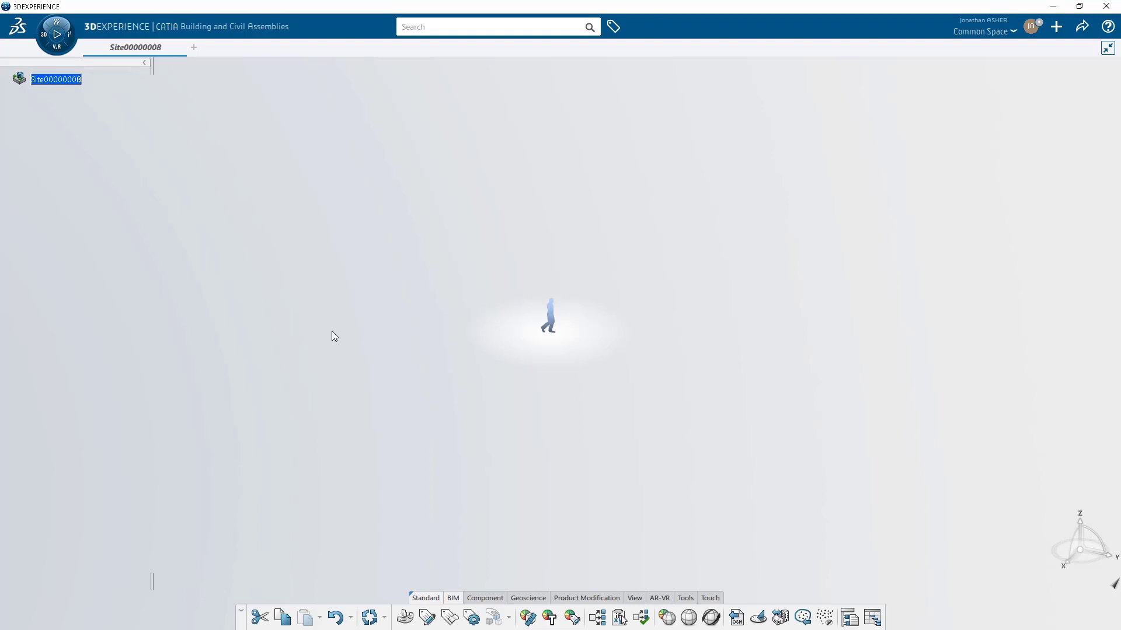
left_click(871, 619)
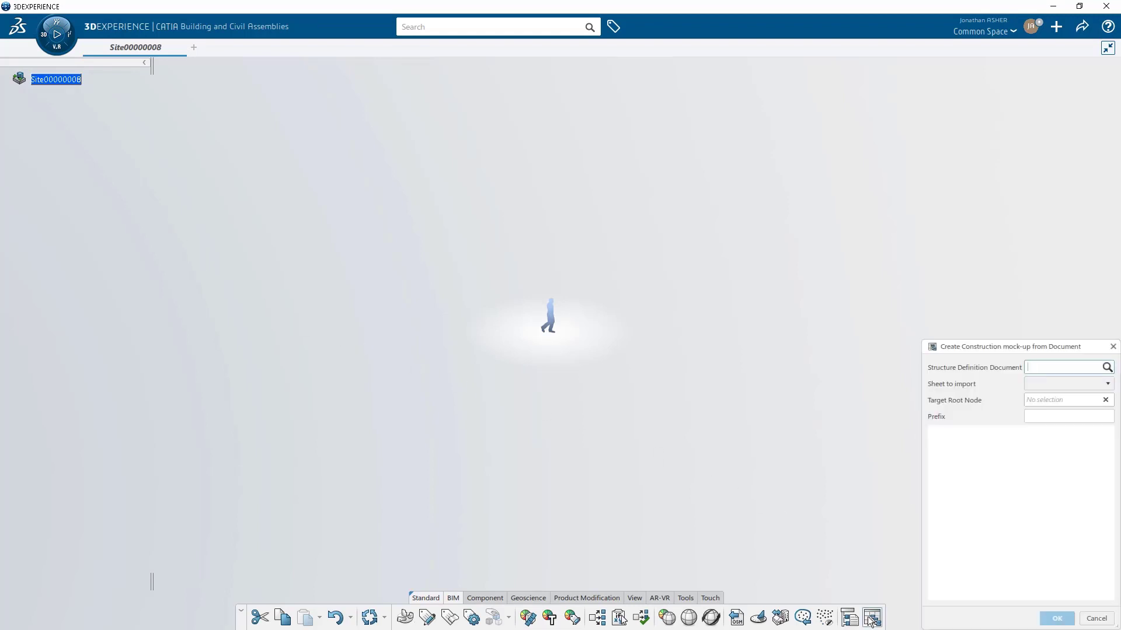
left_click_drag(957, 349, 746, 223)
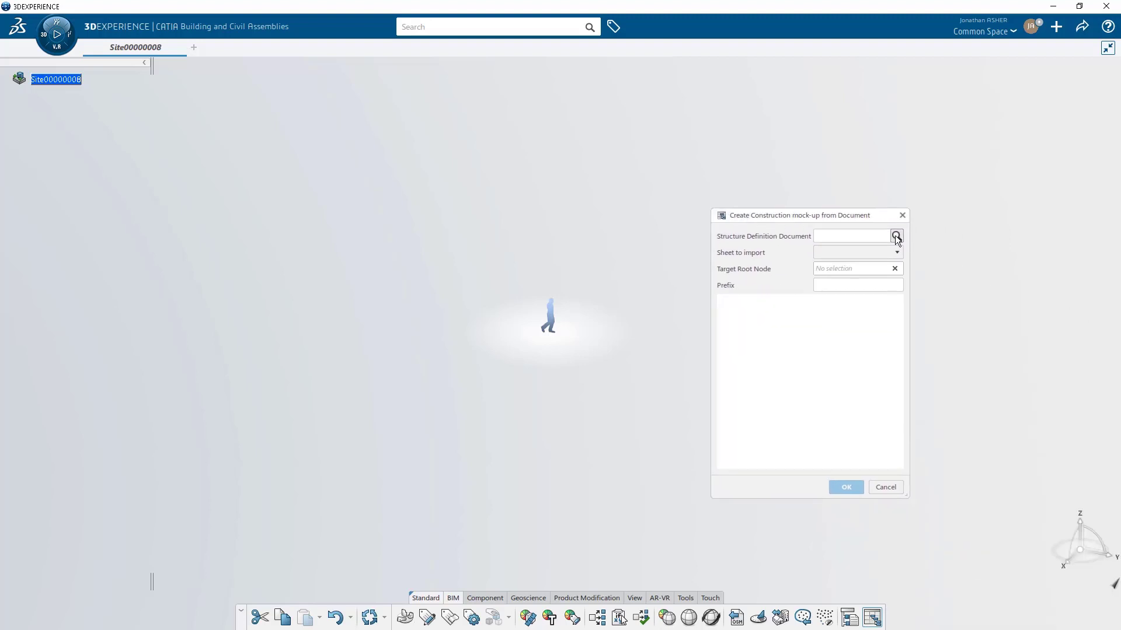
Import CSL_BLDG_PBS.xlsx from disk as the structure definition engineering document.
left_click(896, 236)
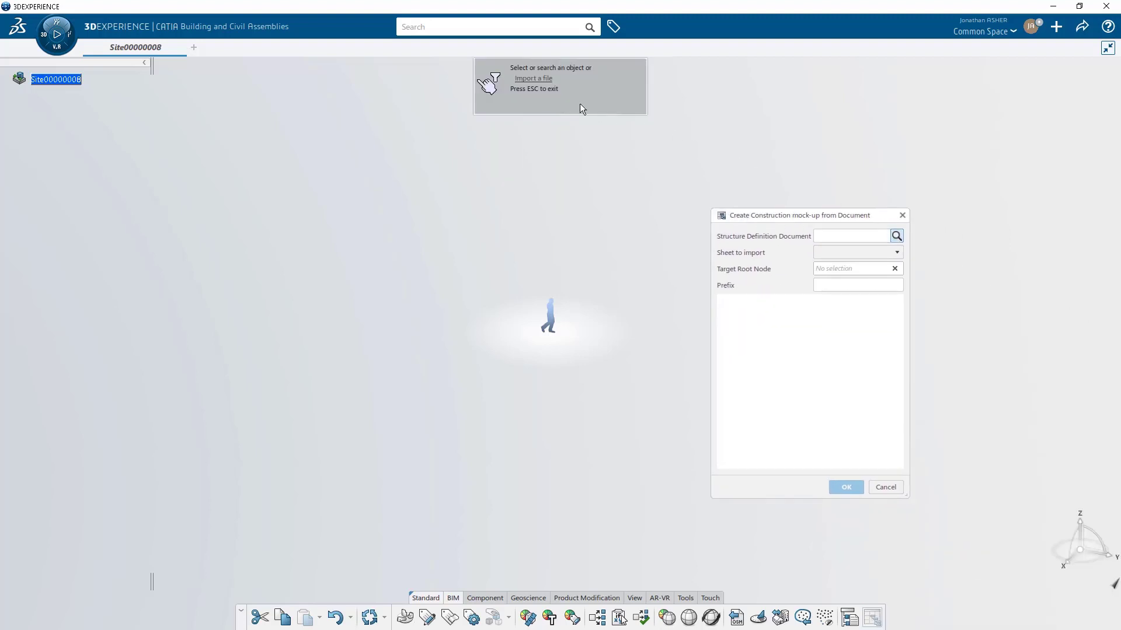
left_click(532, 78)
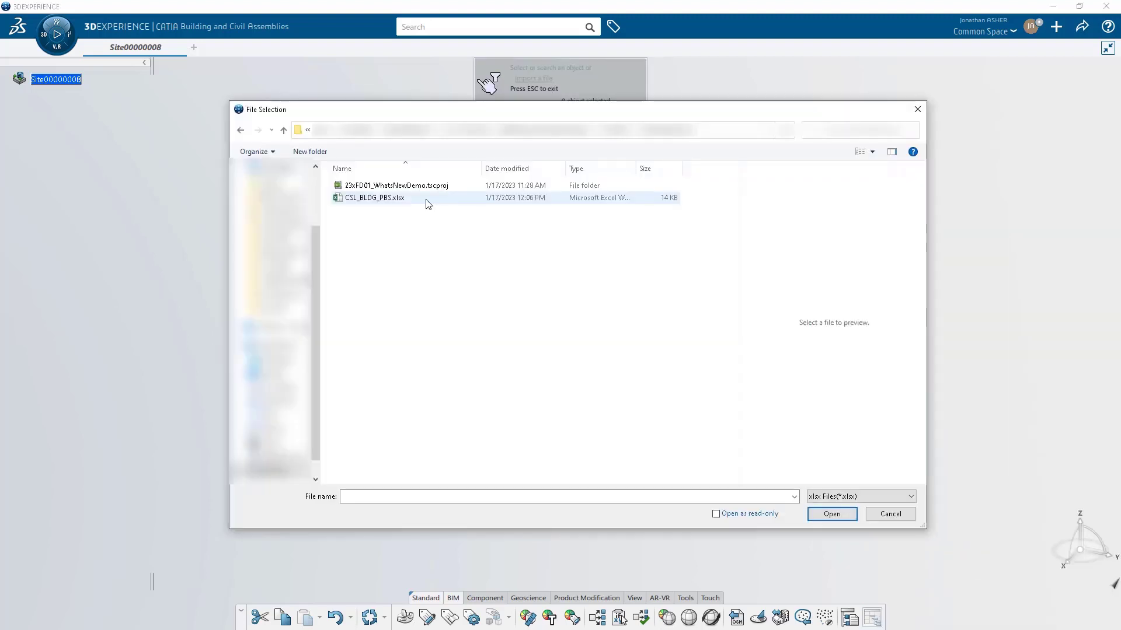
left_click(371, 201)
double_click(370, 200)
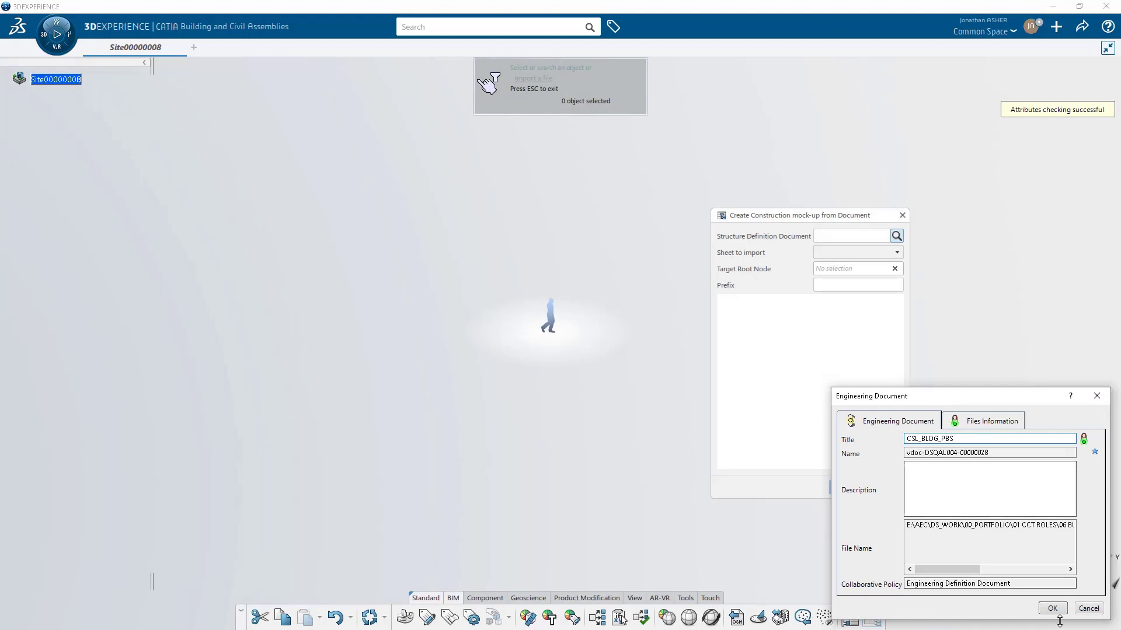
left_click(1054, 608)
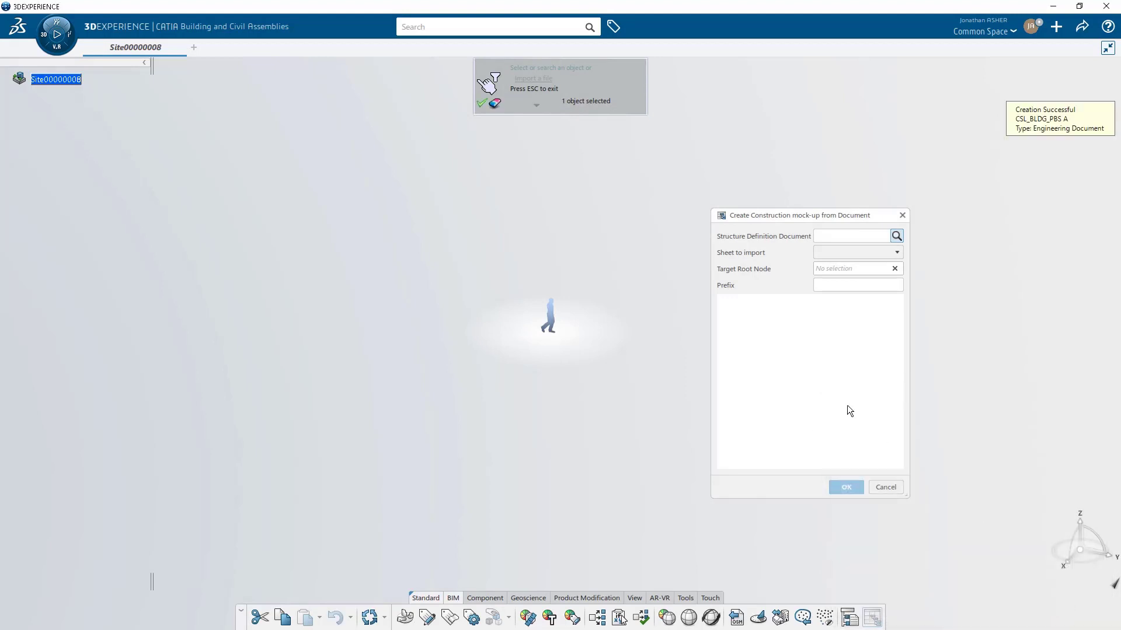
Choose the PBS_Structure sheet to import and enlarge the mock-up dialog.
left_click(481, 107)
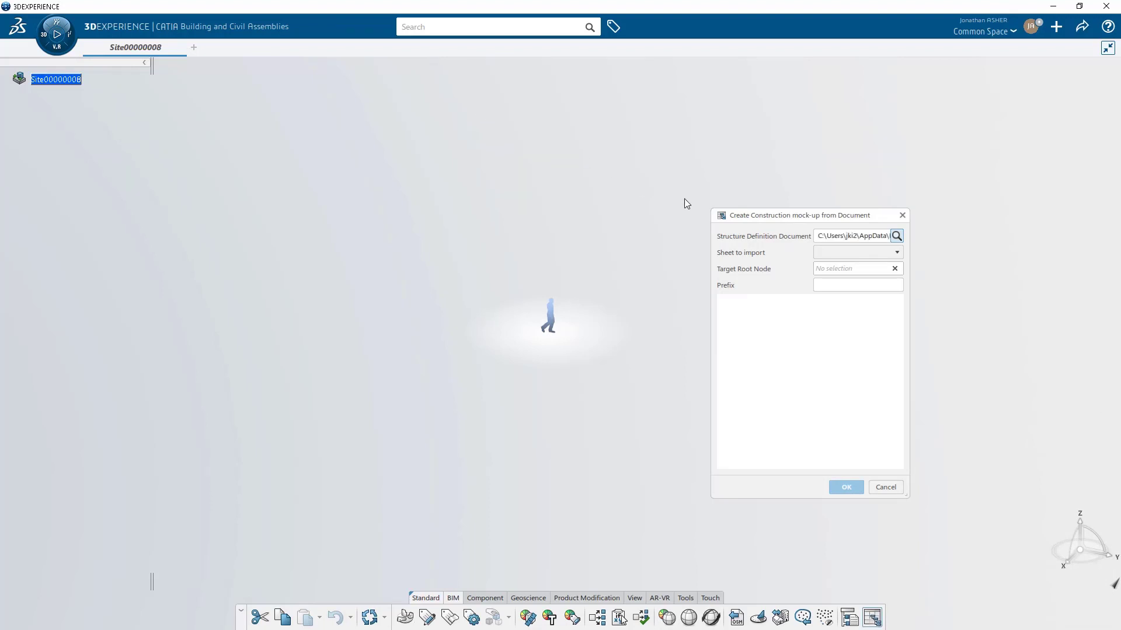
left_click(829, 252)
left_click(830, 266)
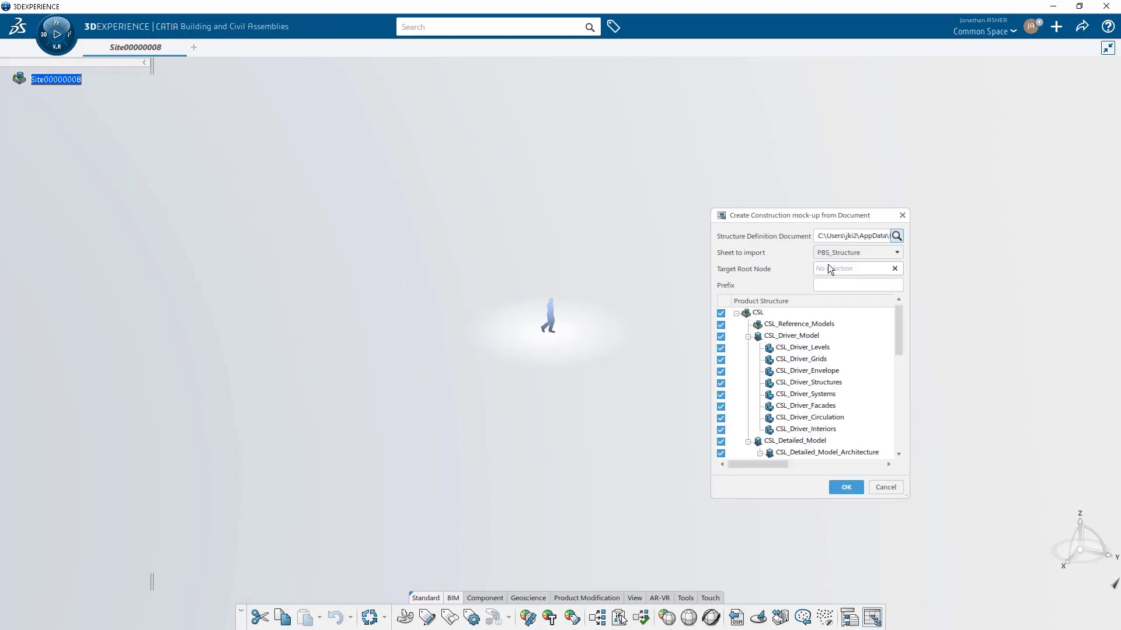
left_click_drag(711, 259, 394, 268)
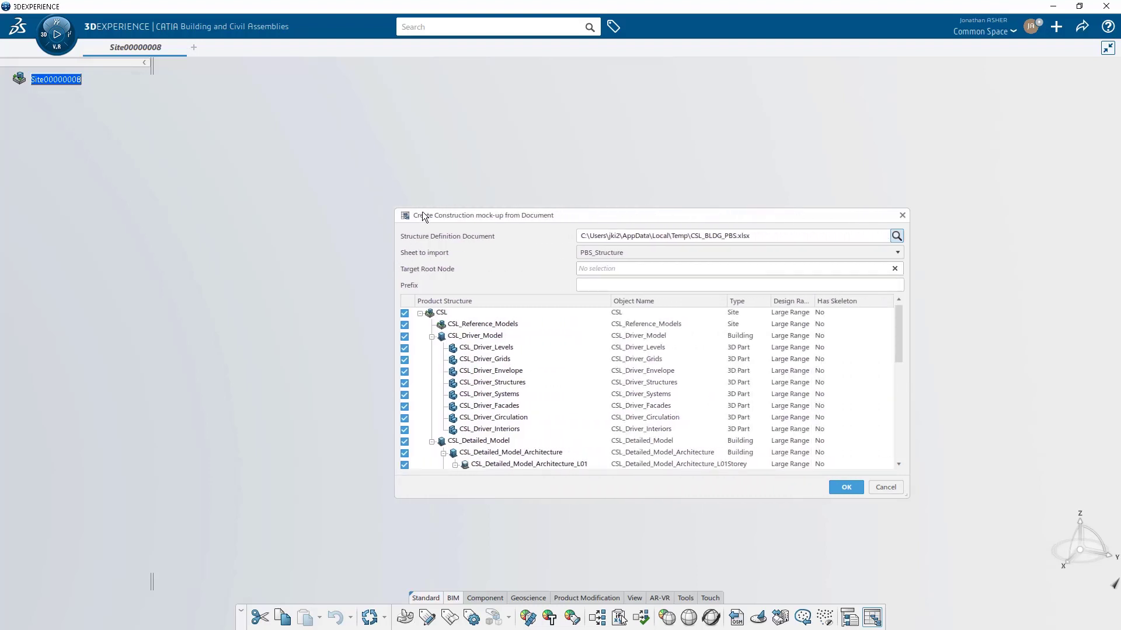
left_click_drag(423, 209, 436, 63)
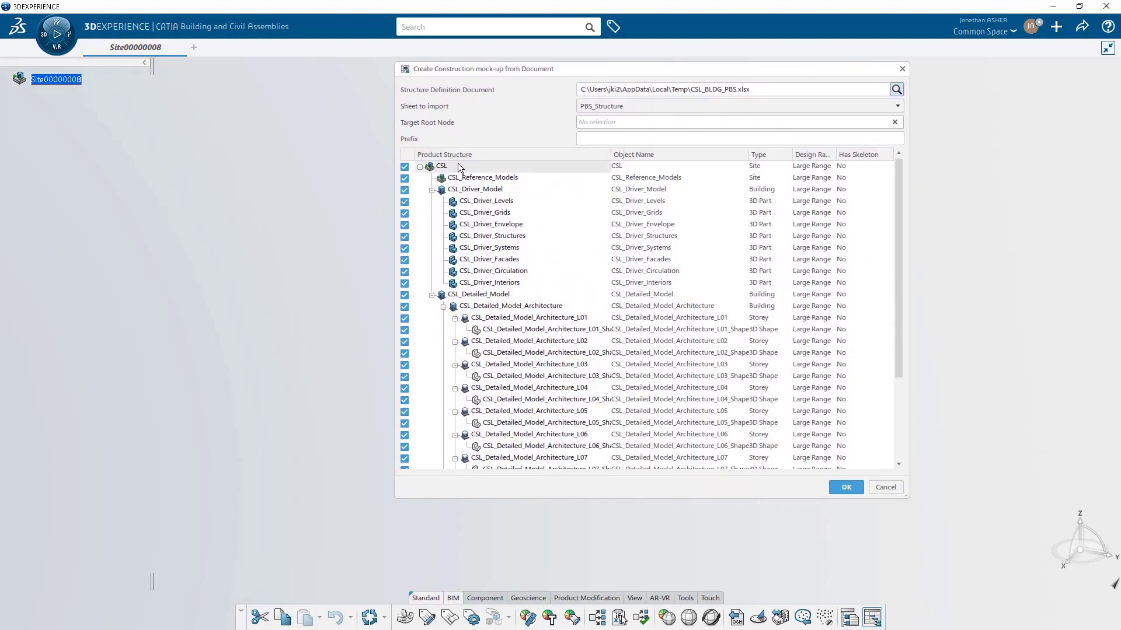
Review the CSL_Driver_Model and CSL_Detailed_Model_Architecture branches, keeping every item checked.
left_click(432, 191)
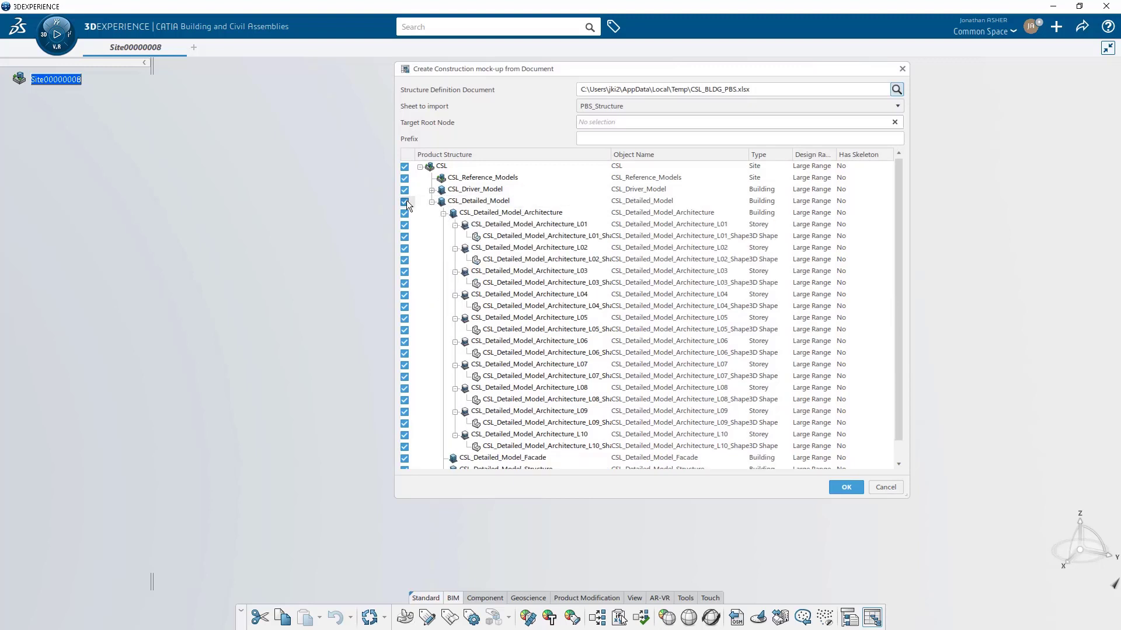
left_click(405, 214)
left_click(404, 214)
left_click(444, 214)
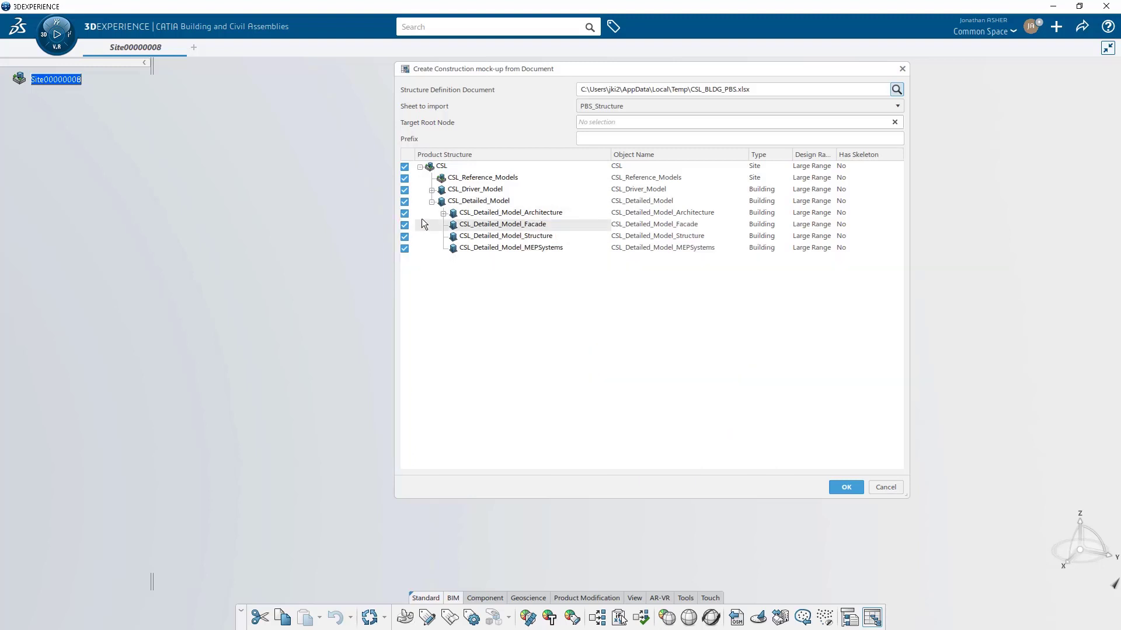
left_click(443, 213)
left_click(431, 191)
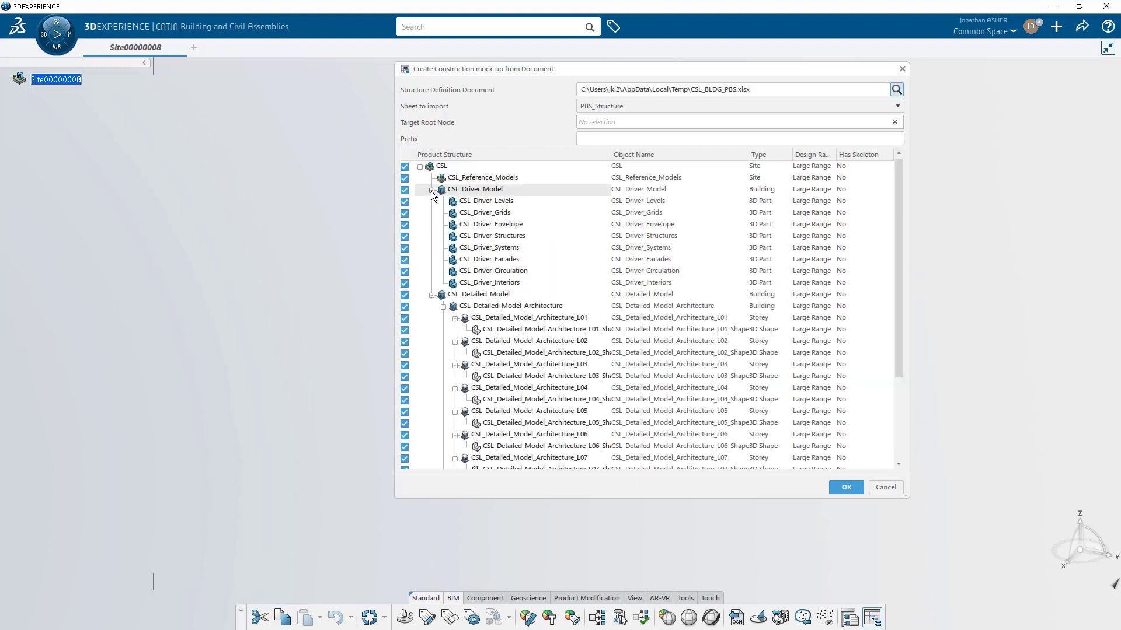
Create the CSL structure, widen the tree and expand CSL_Driver_Model to inspect it.
left_click(846, 487)
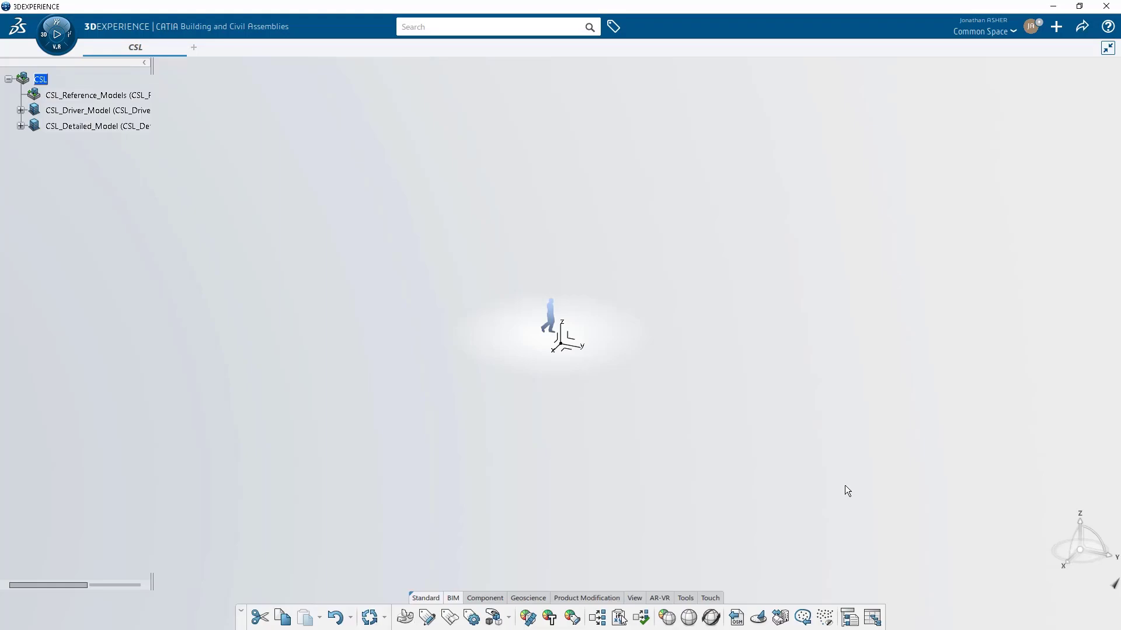
left_click(21, 111)
left_click_drag(150, 69, 284, 81)
left_click(32, 126)
left_click(32, 126)
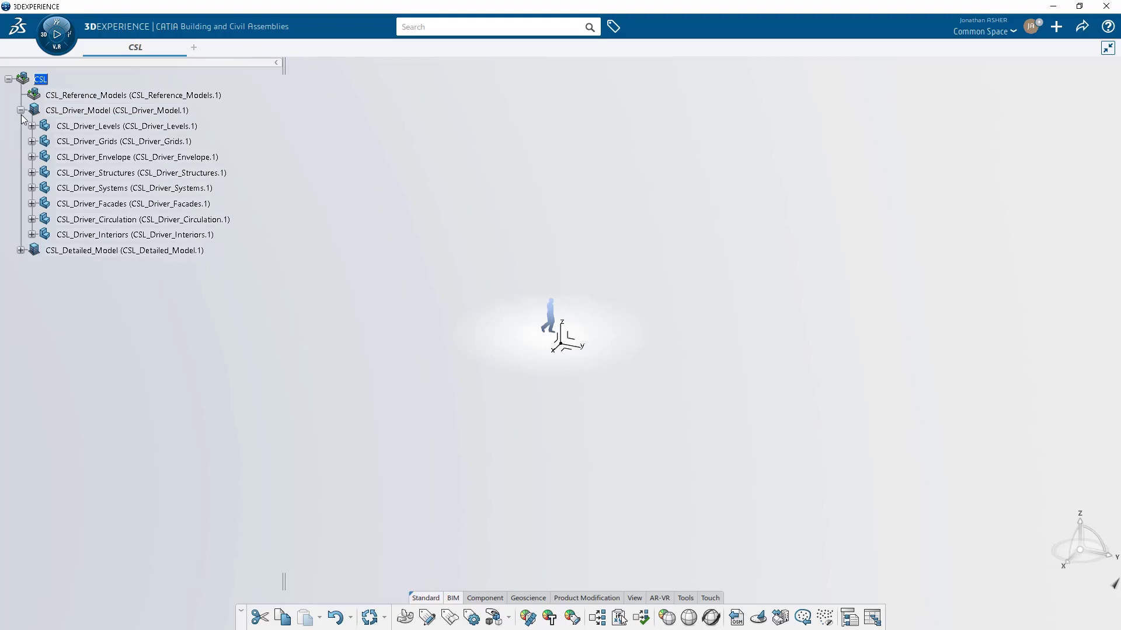
Inspect CSL_Detailed_Model down to the L01 storey shape, then collapse it again.
left_click(20, 250)
left_click(32, 265)
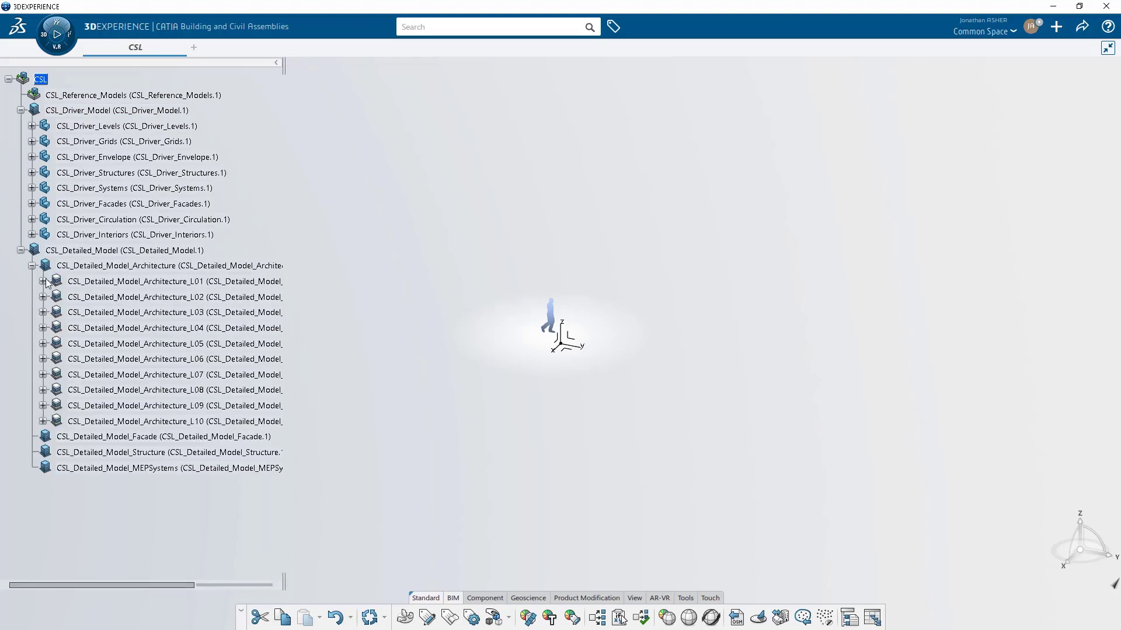
left_click(43, 282)
left_click(54, 297)
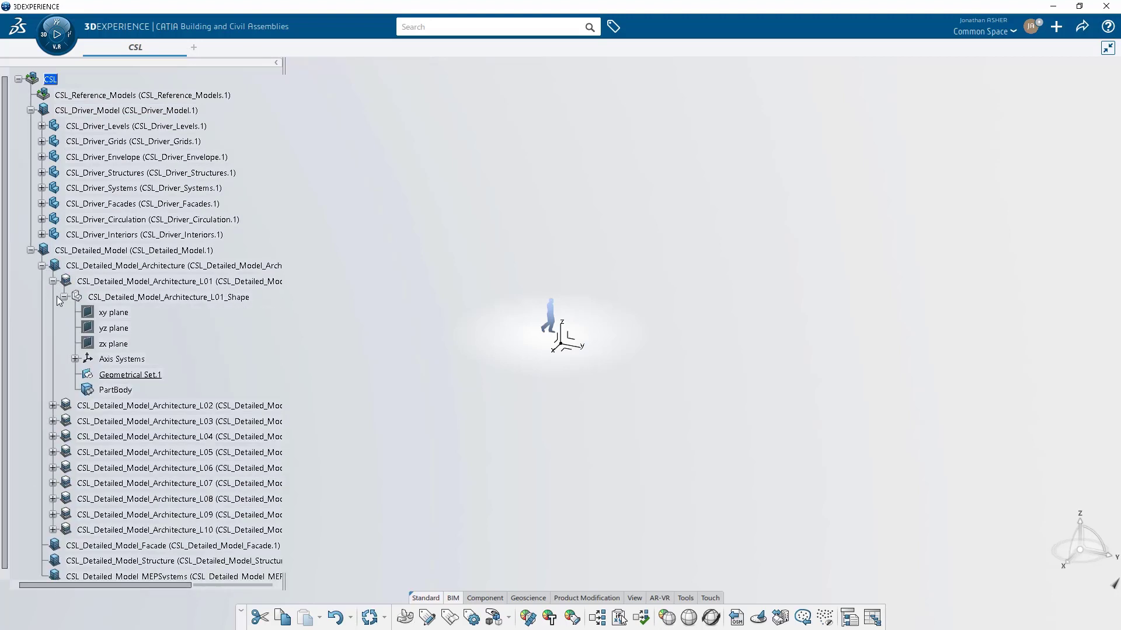
left_click(63, 297)
left_click(44, 281)
left_click(32, 265)
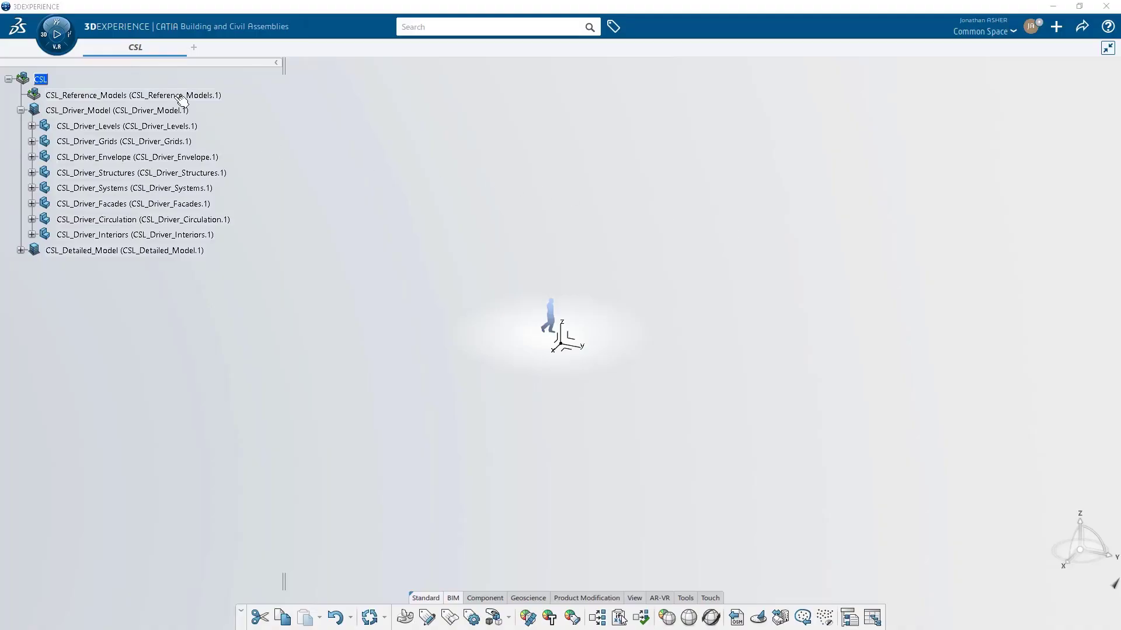
Insert the existing CSL_REF3 site under CSL_Reference_Models, found by searching 'CSL_REF'.
right_click(180, 98)
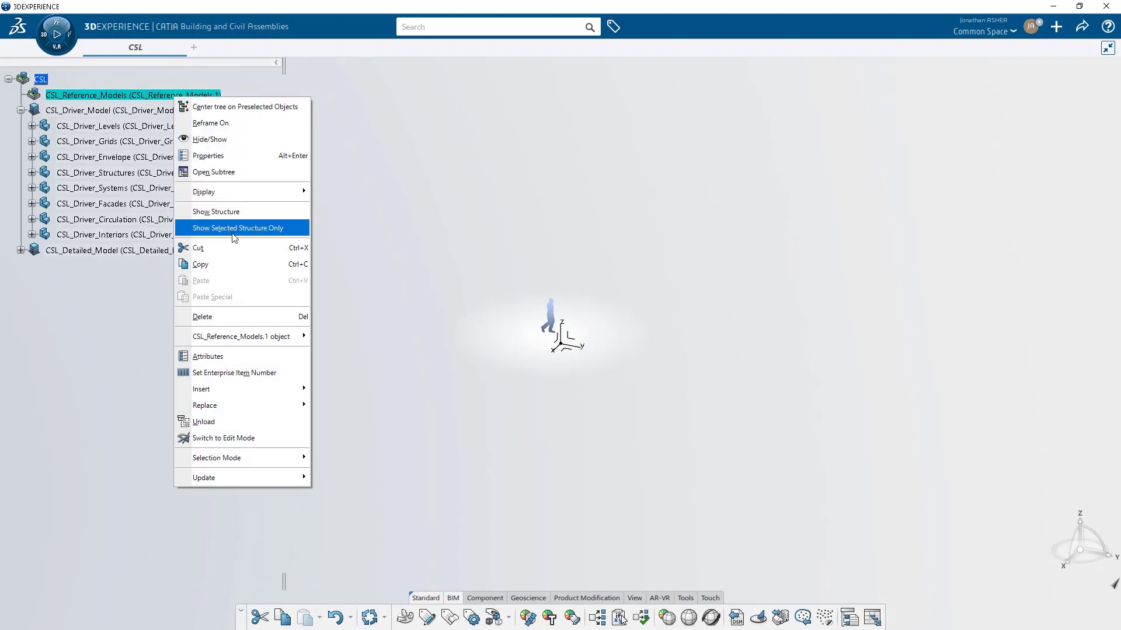
mouse_move(266, 392)
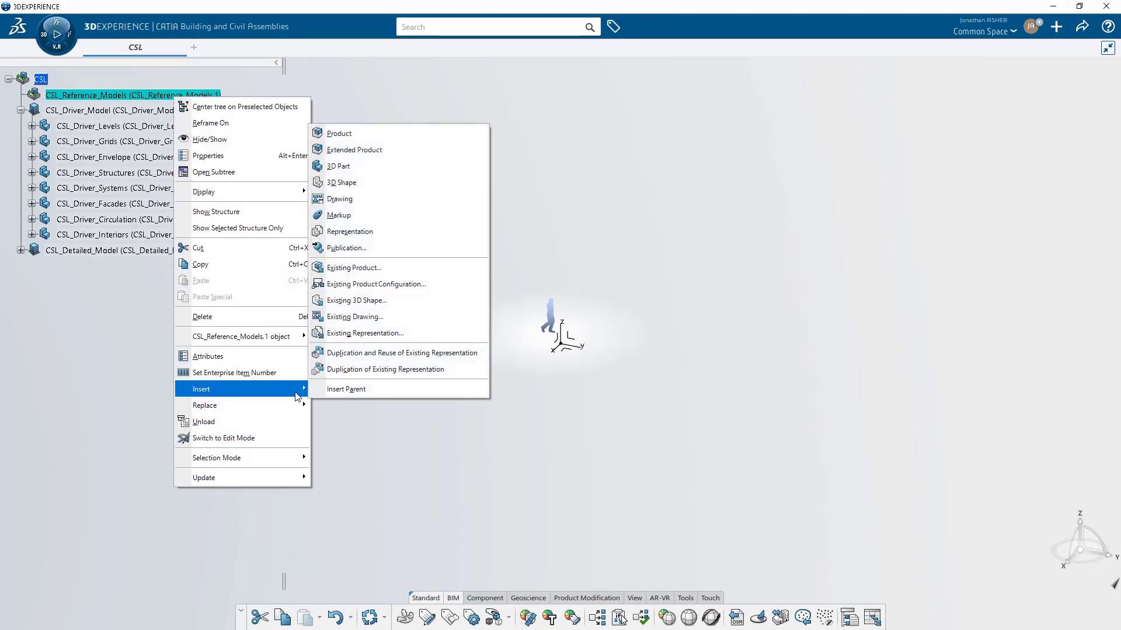
left_click(362, 269)
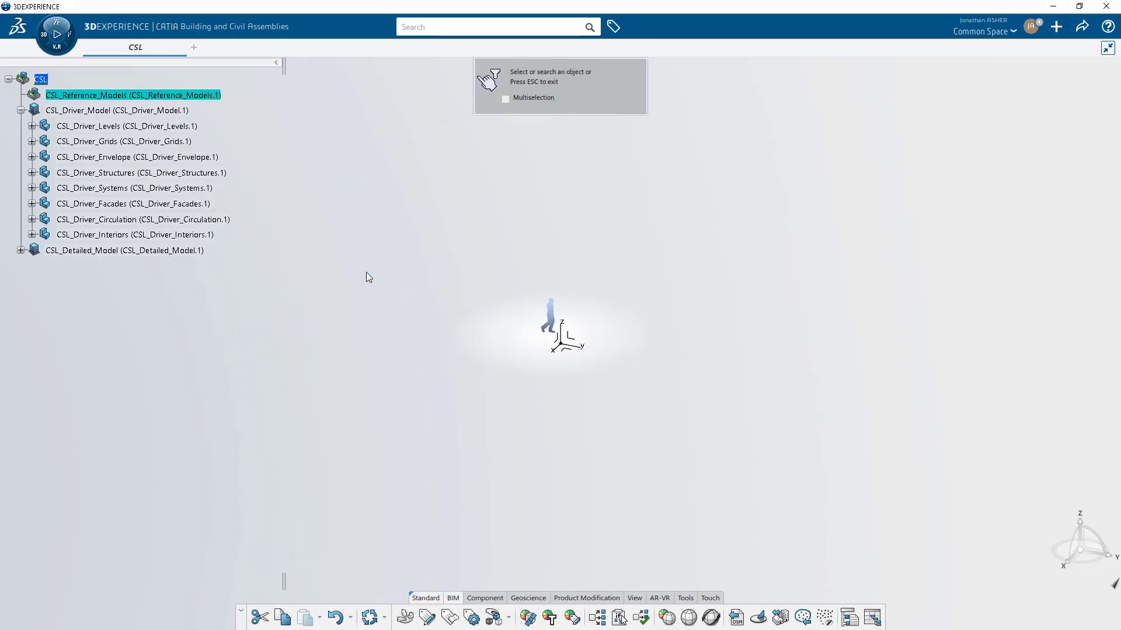
left_click(441, 29)
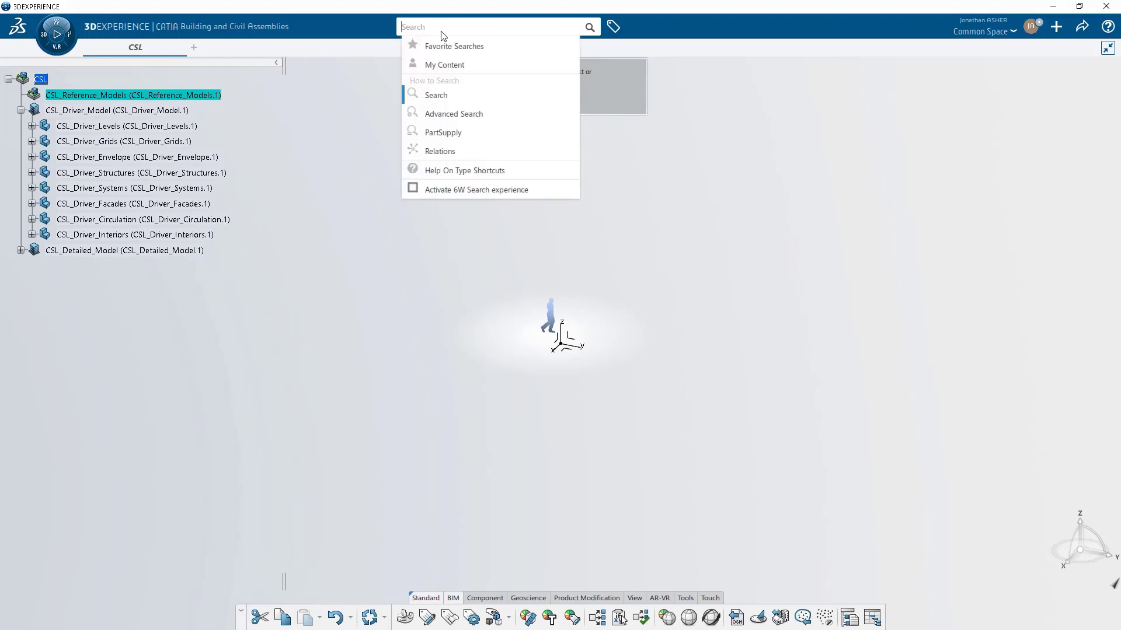
type("CSL_REF")
key("Return")
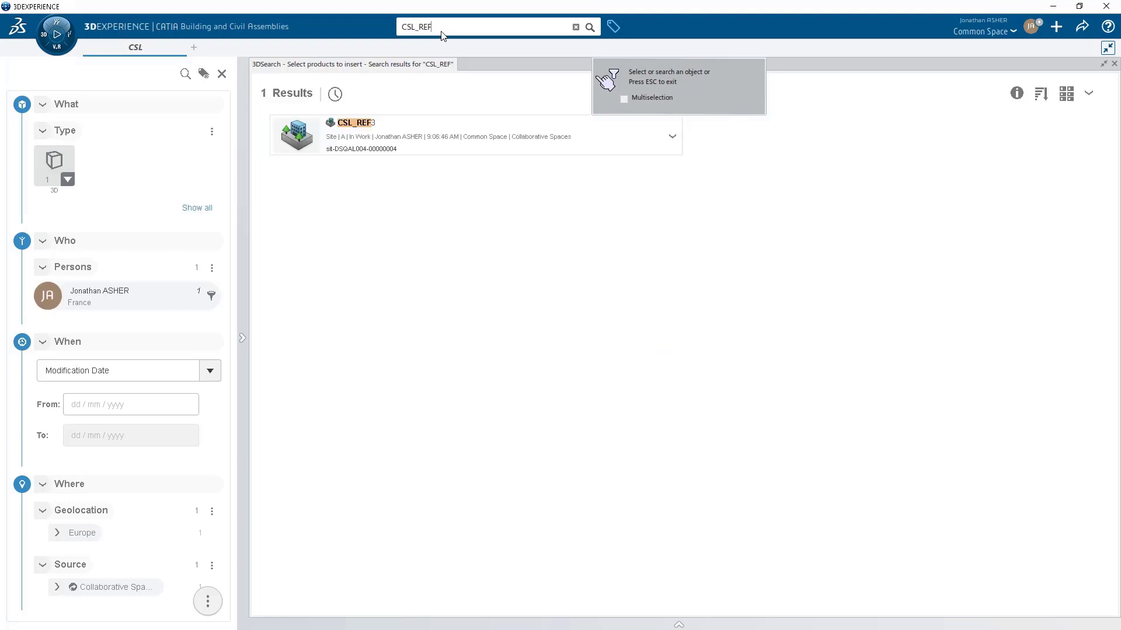
left_click(305, 142)
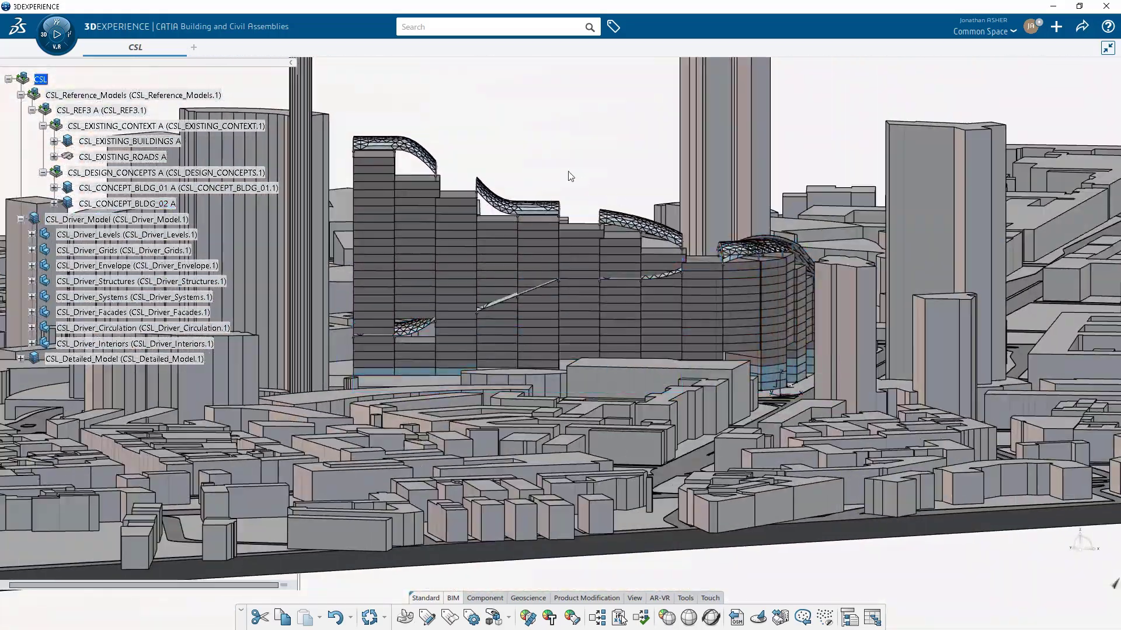
Switch the city view to perspective projection.
left_click(142, 188)
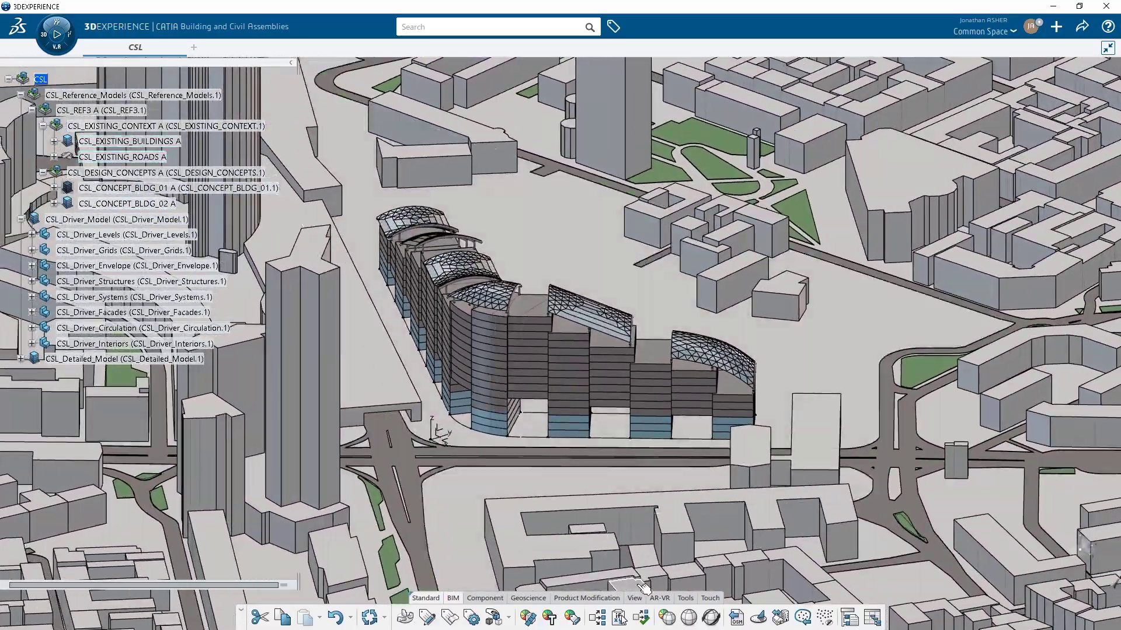
left_click(634, 598)
left_click(565, 616)
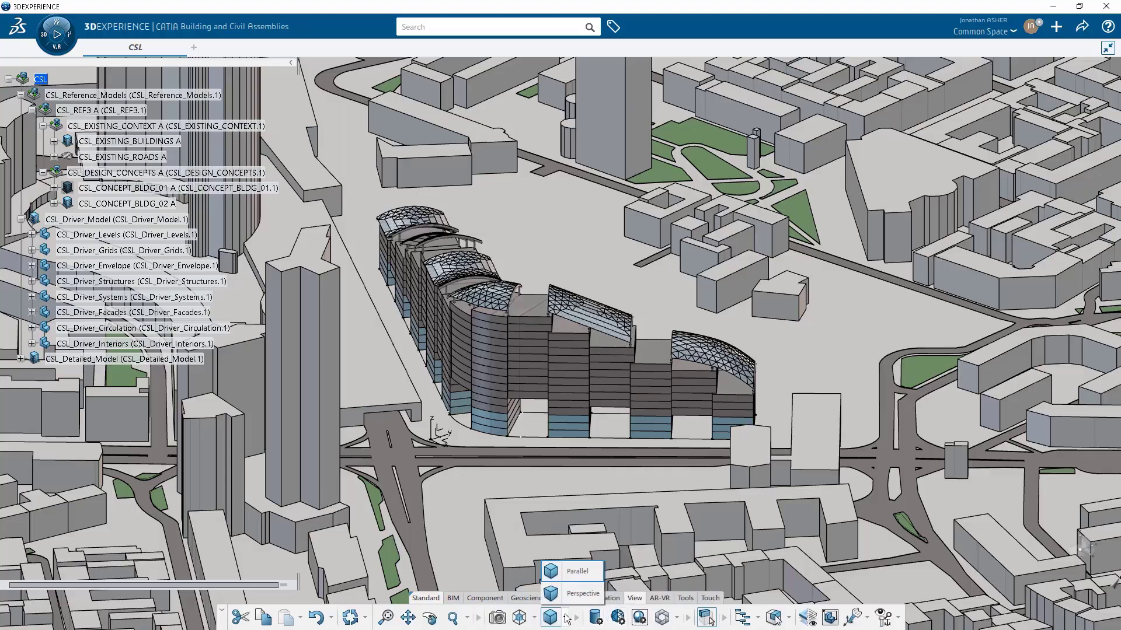
left_click(578, 593)
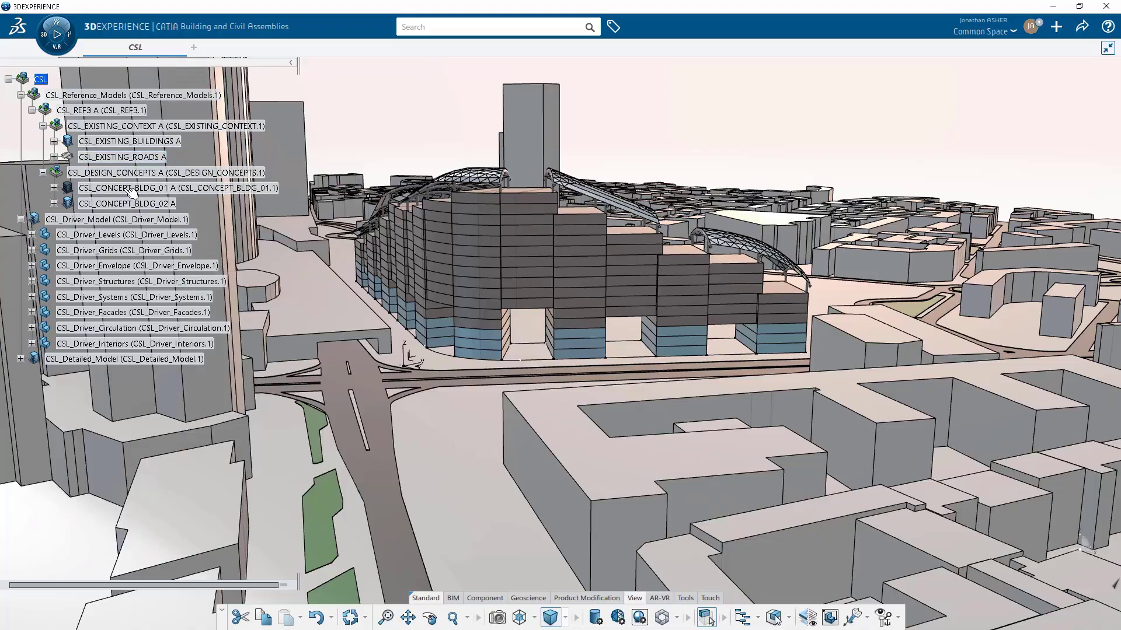
Select CSL_CONCEPT_BLDG_01, orbit around it, then collapse CSL_Reference_Models.
left_click(132, 188)
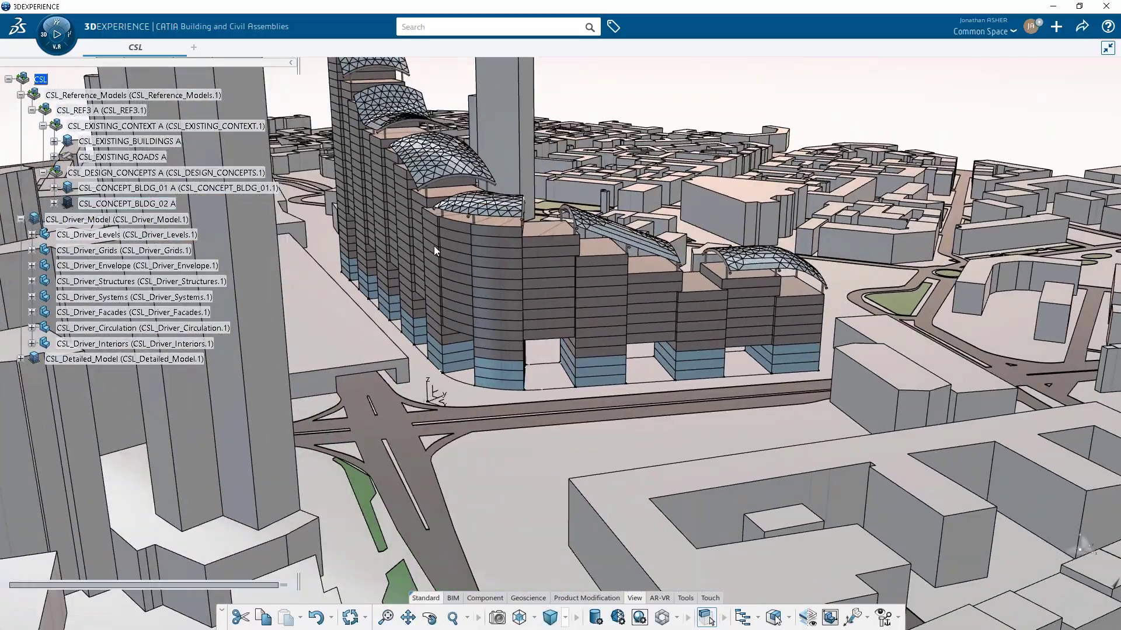
middle_click_drag(425, 246, 329, 231)
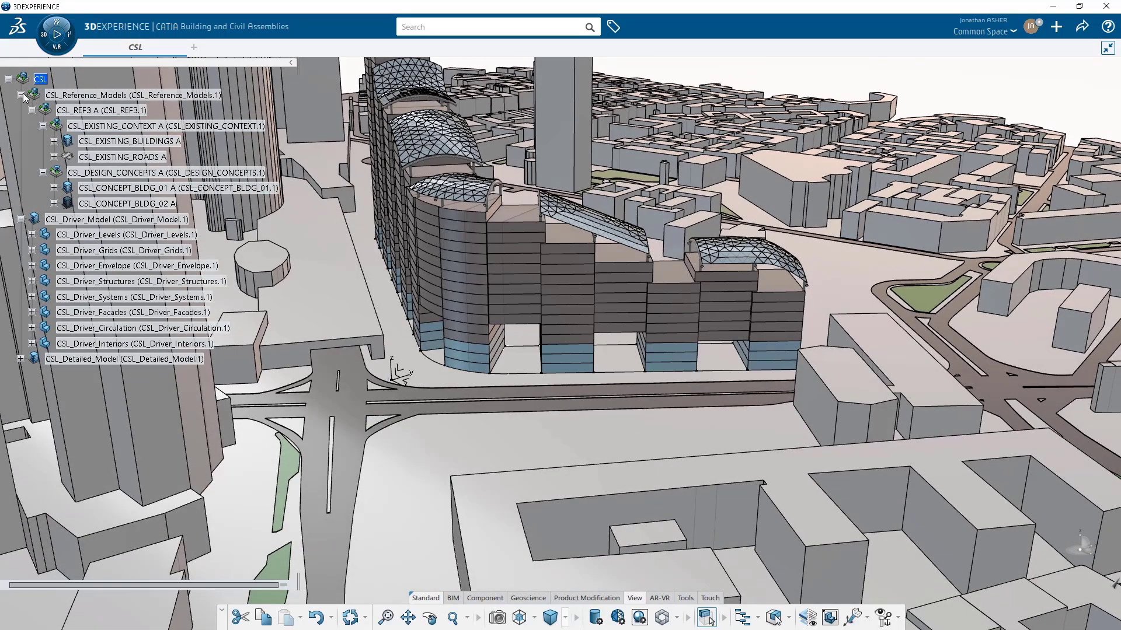
left_click(21, 94)
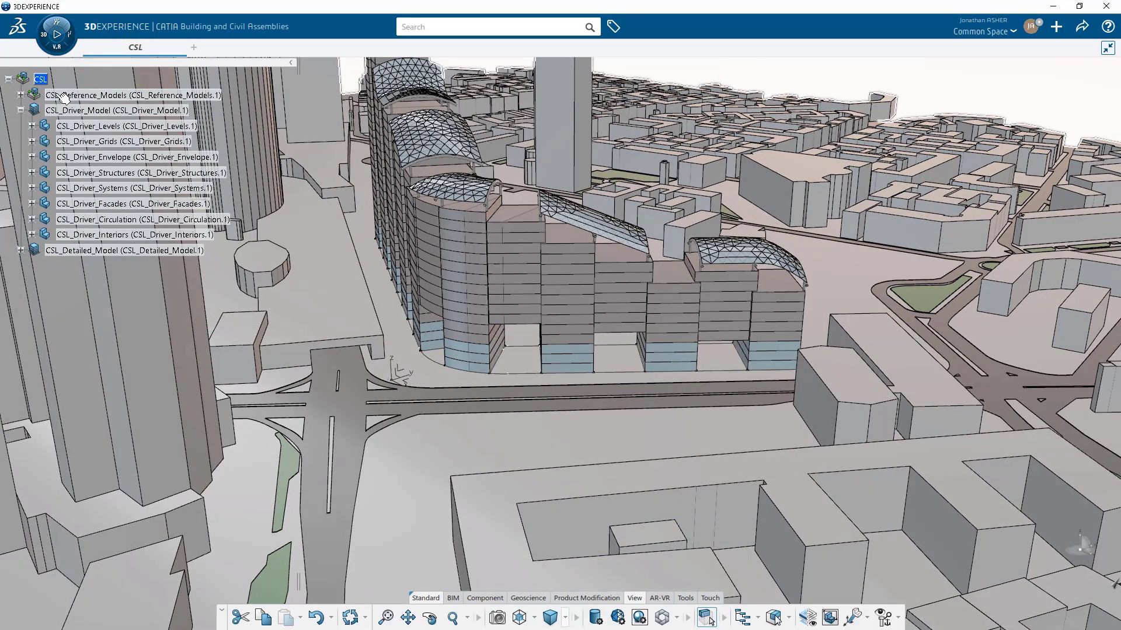
Toggle the Pickable option in CSL_Reference_Models' properties, apply, and clear the selection.
left_click(57, 95)
right_click(58, 96)
left_click(78, 153)
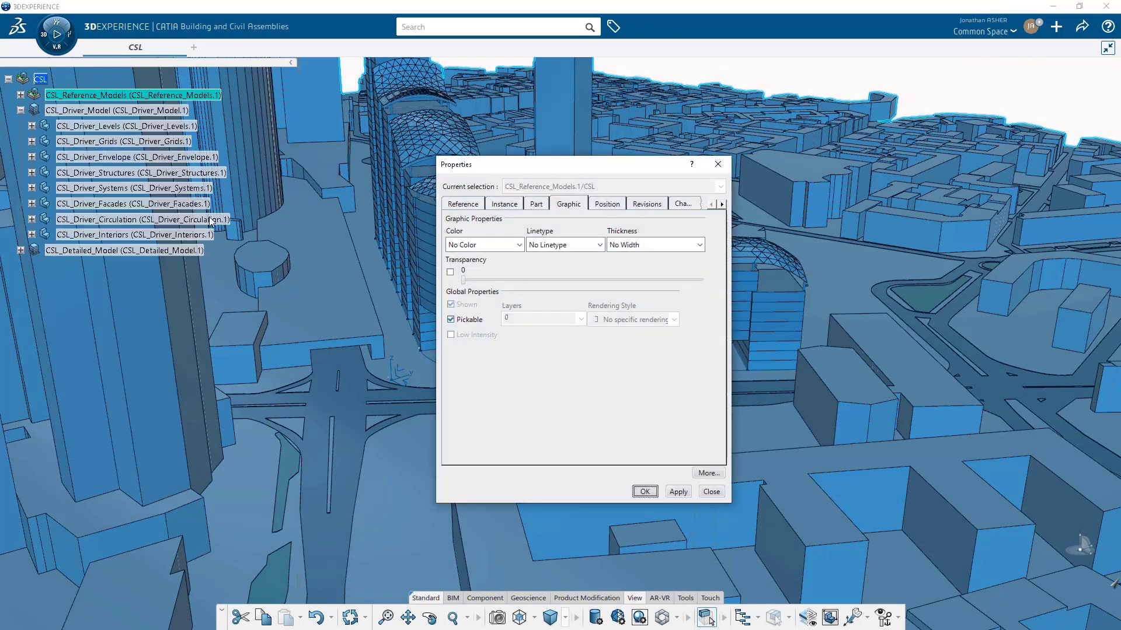
left_click(450, 320)
left_click(644, 490)
left_click(661, 80)
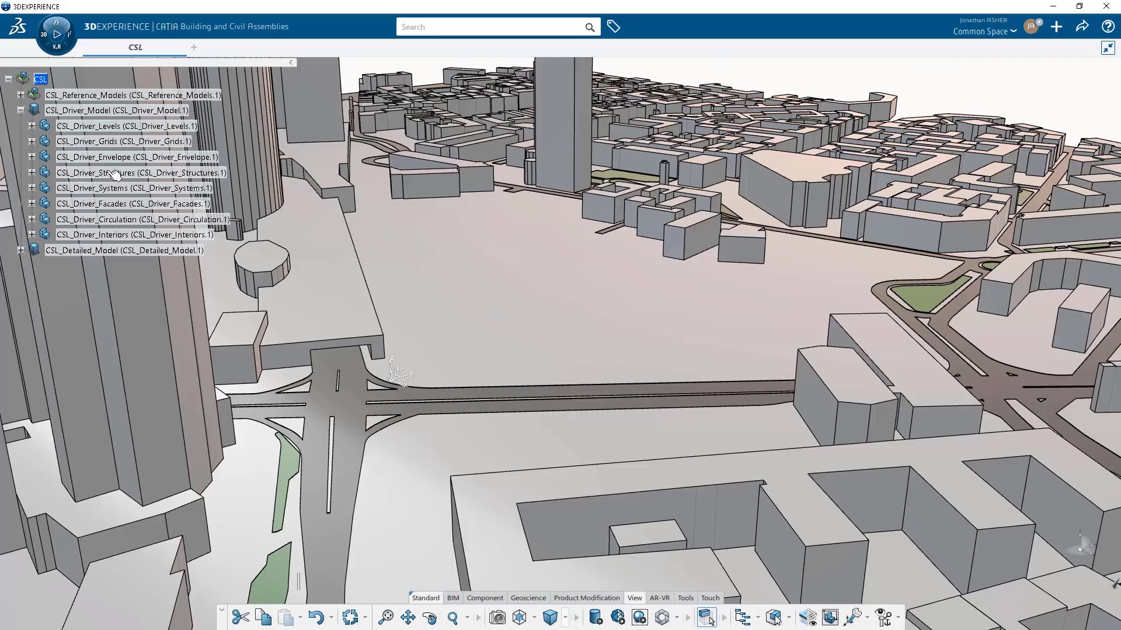
Expand CSL_Driver_Levels and open 3D Shape00000370 for editing.
left_click(31, 127)
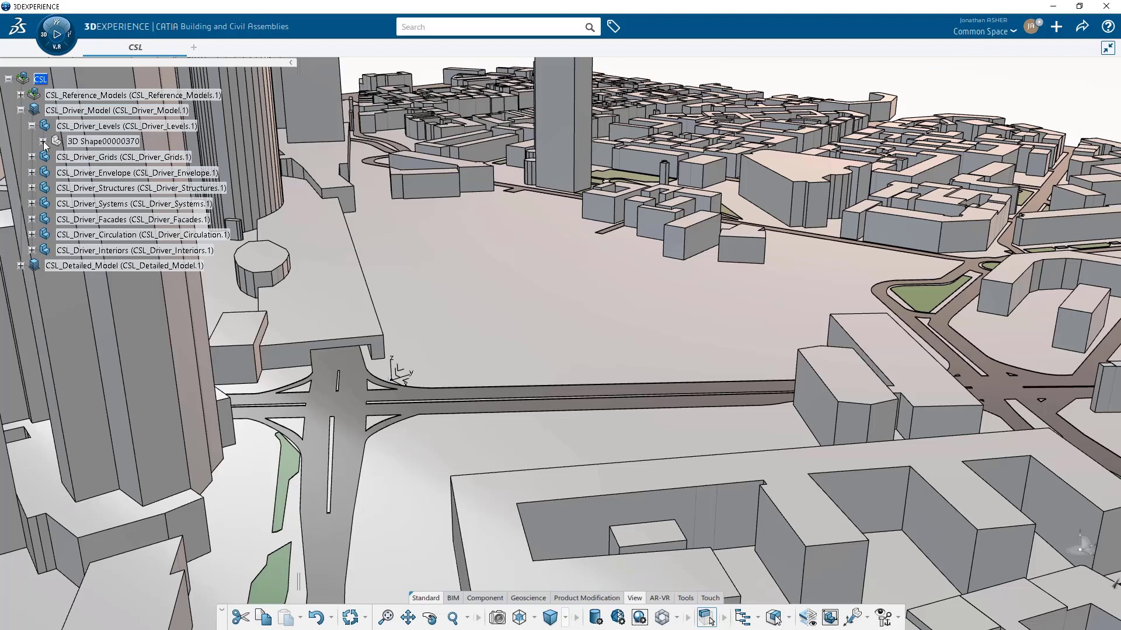
left_click(42, 141)
left_click(99, 220)
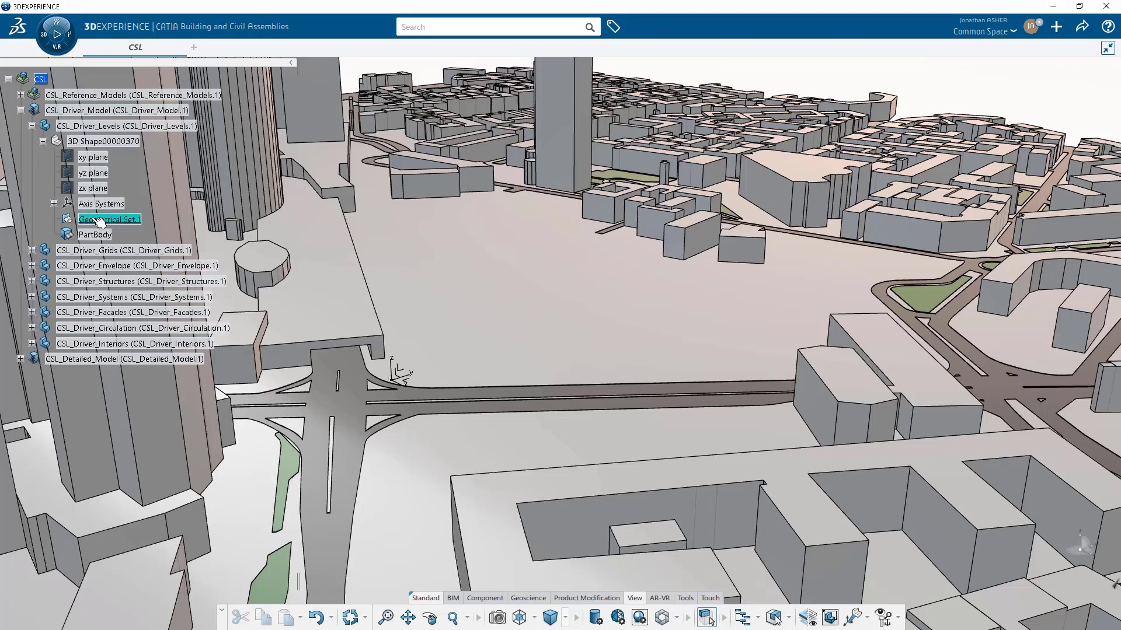
double_click(99, 220)
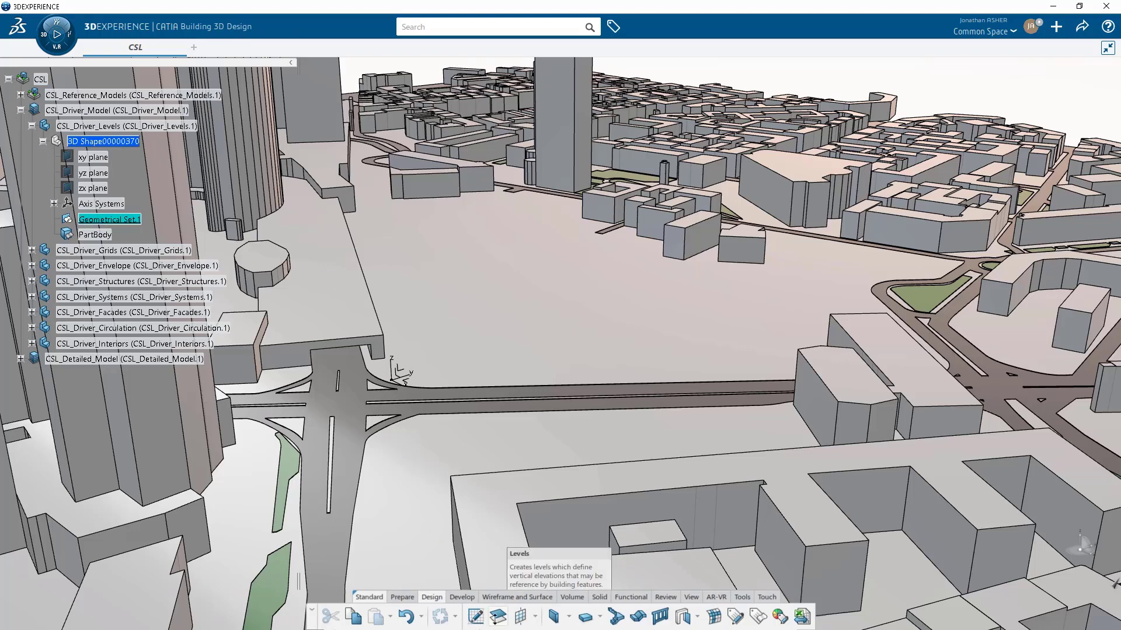
Create 12 levels by parameters with 3800mm story height and 3200mm ceiling height.
left_click(497, 617)
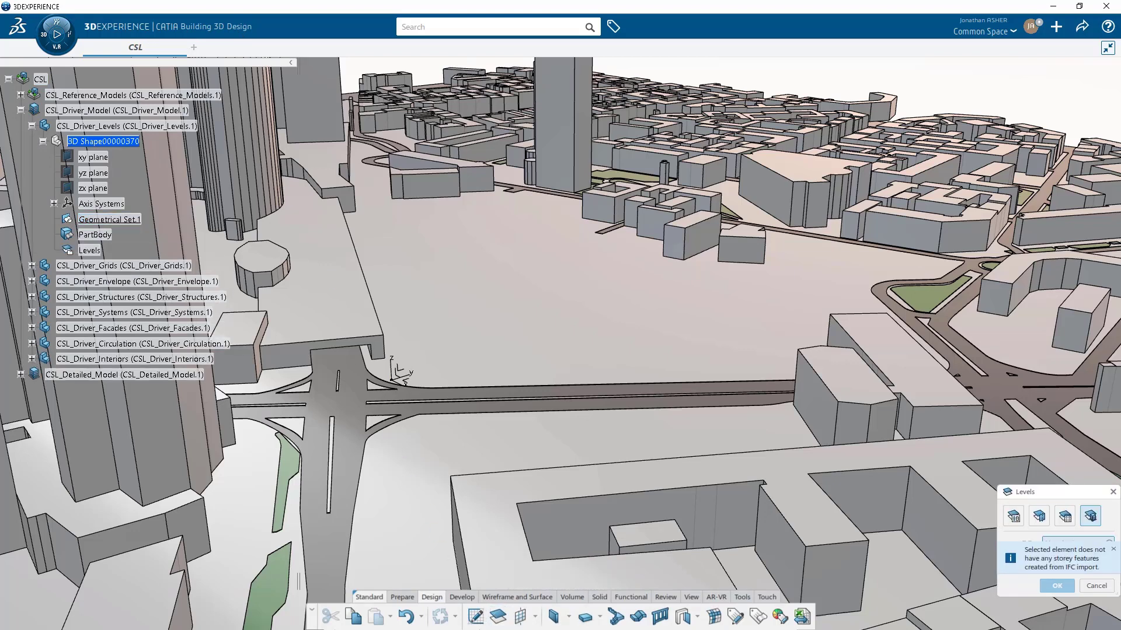
left_click(1113, 550)
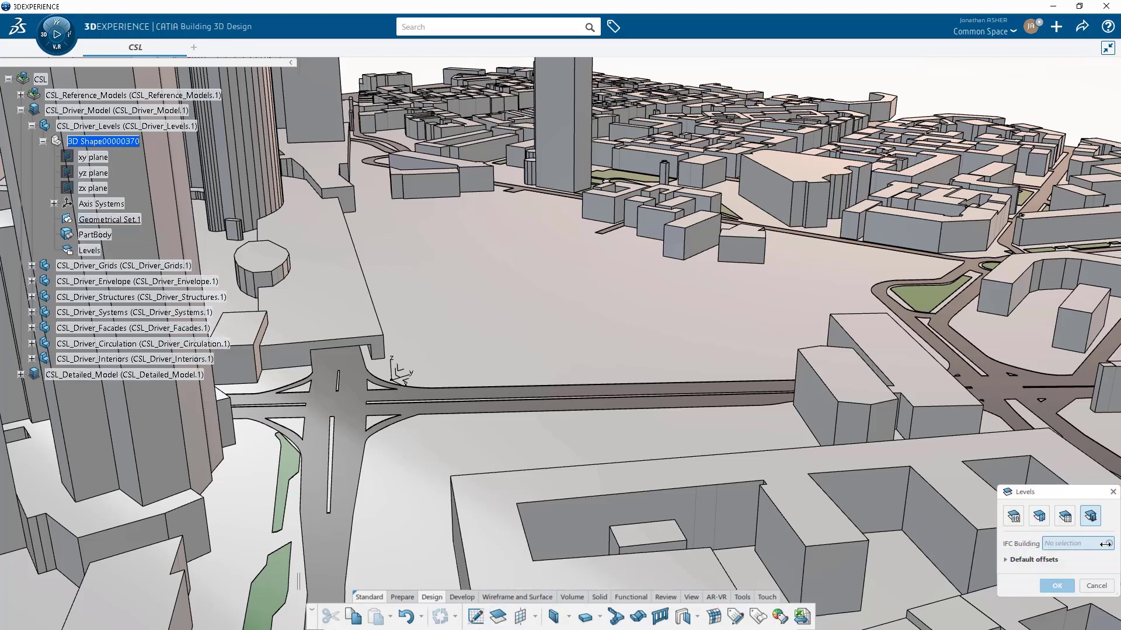
left_click_drag(1058, 492, 571, 308)
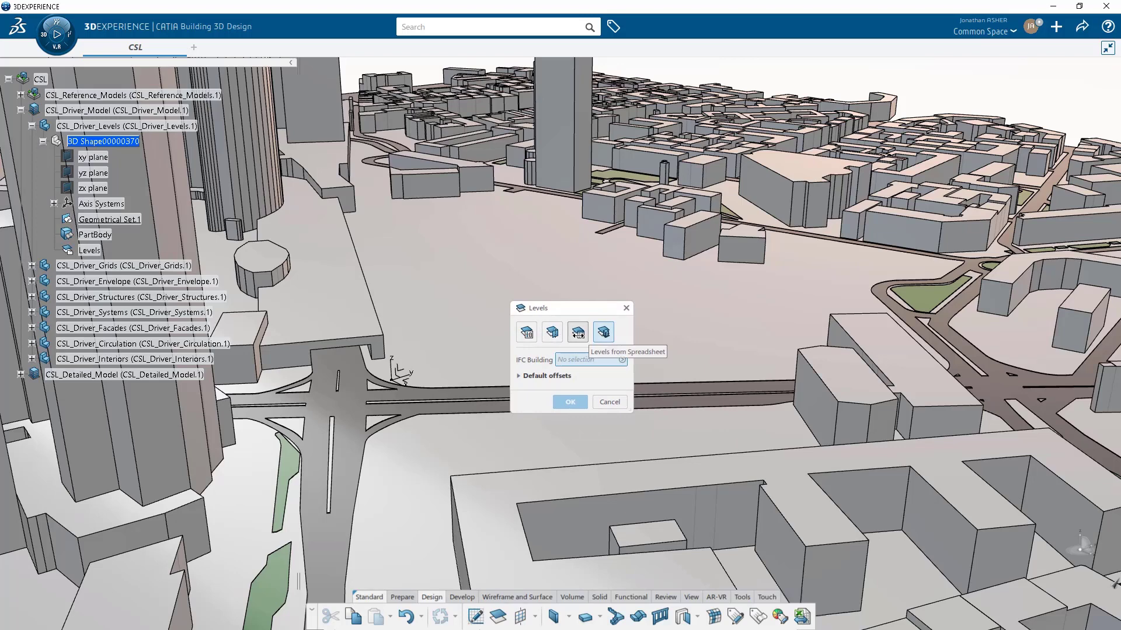
left_click(526, 332)
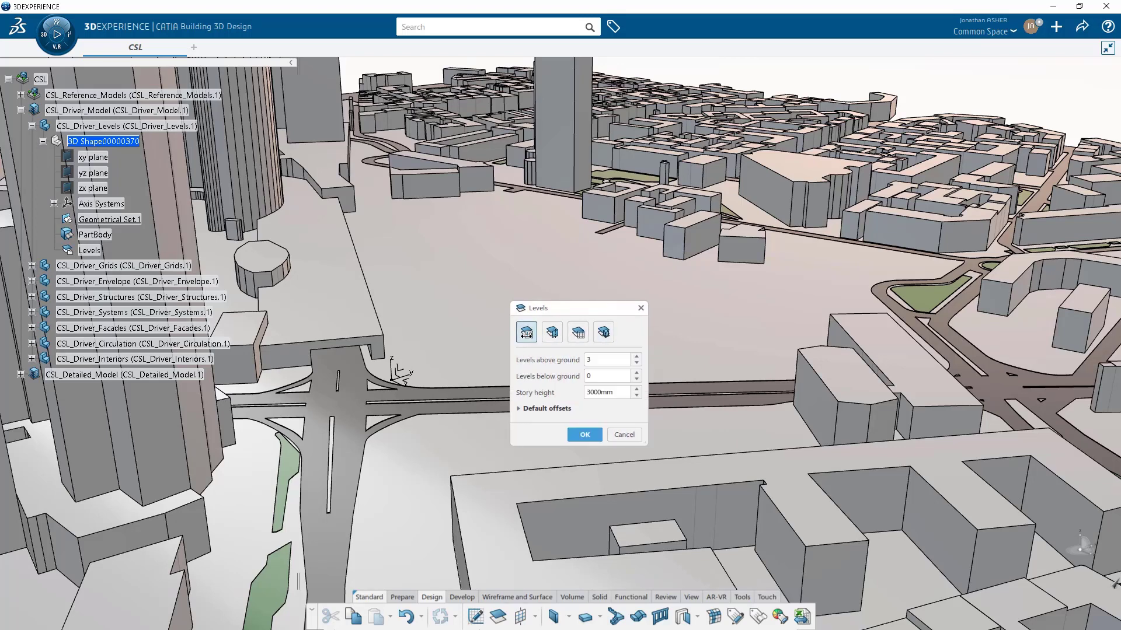
double_click(569, 360)
type("12")
left_click(592, 391)
left_click(520, 408)
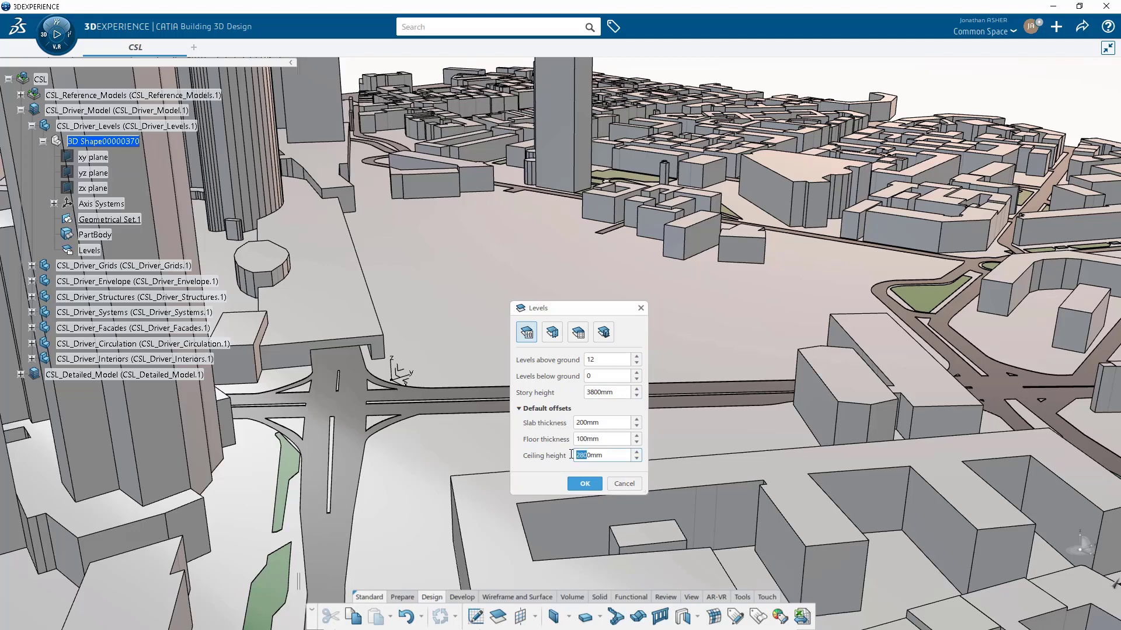
type("3")
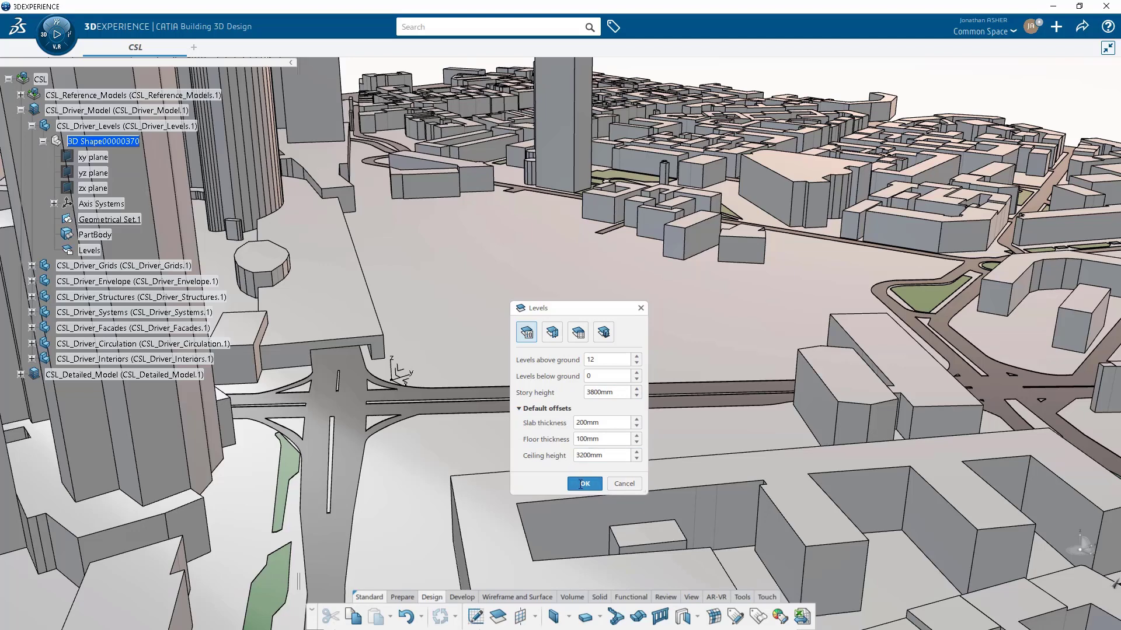
left_click(585, 483)
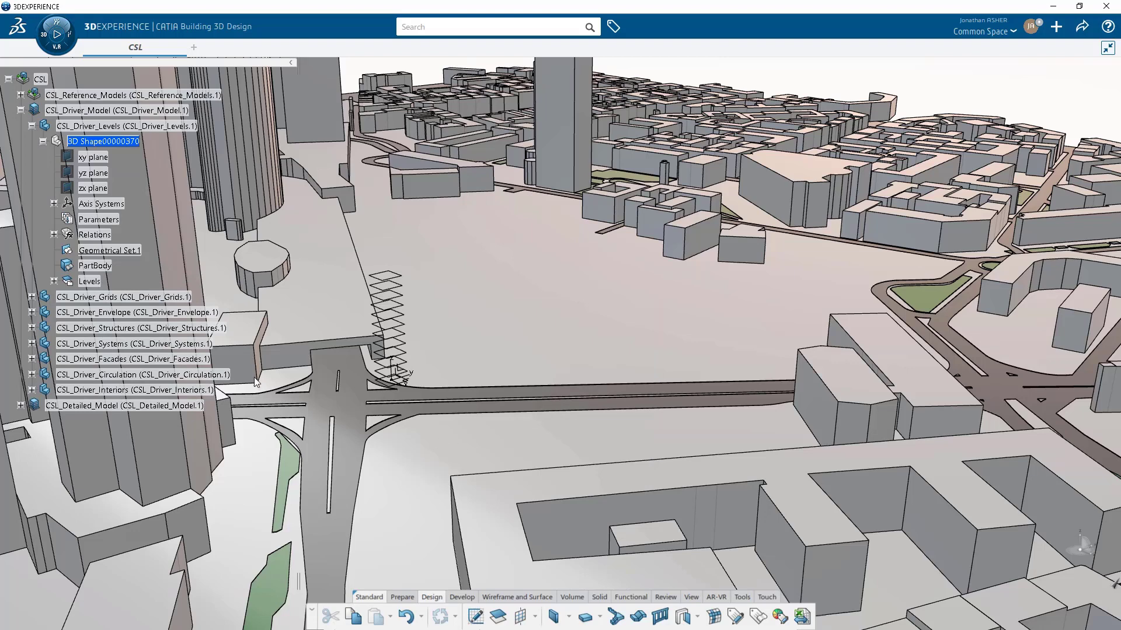
Expand the created levels and inspect Level.1's parameters and planes.
left_click(54, 282)
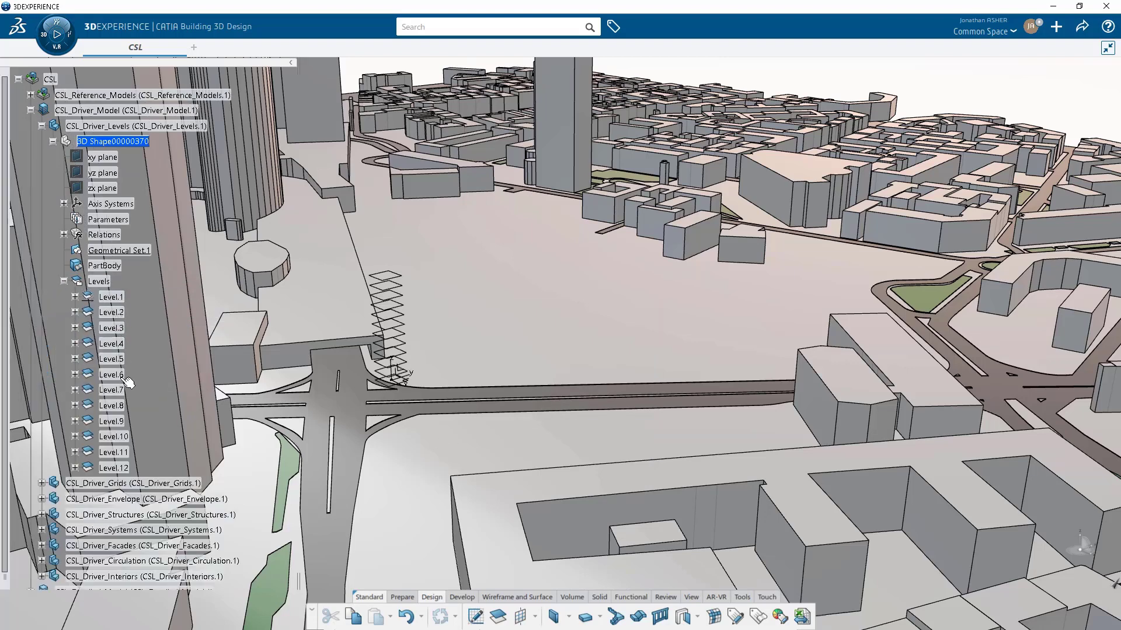
left_click(74, 297)
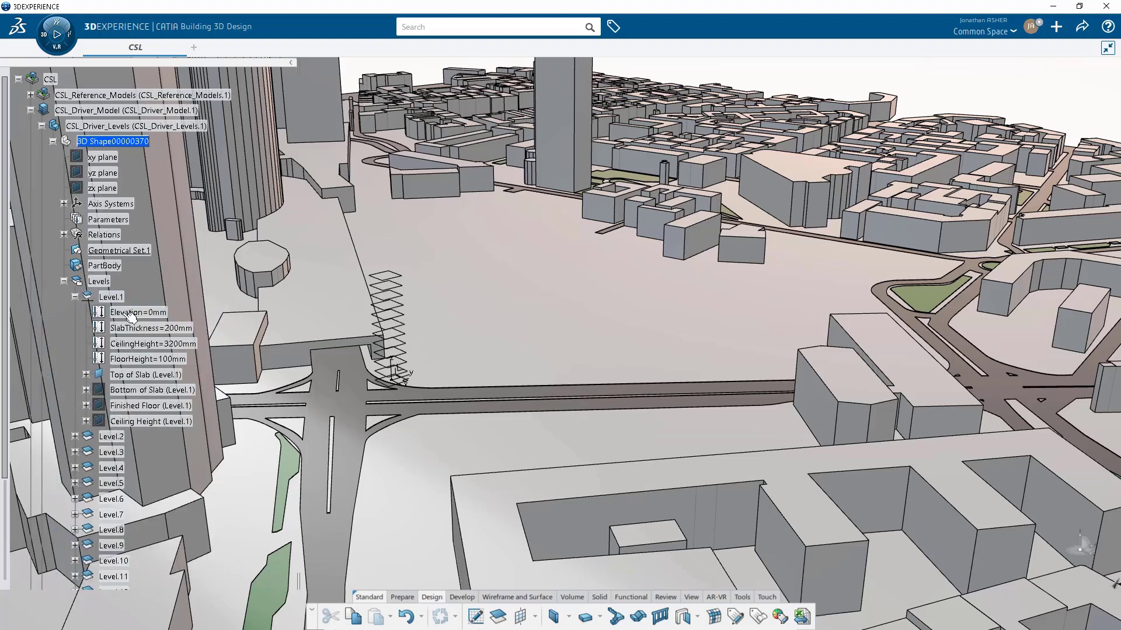
left_click(74, 297)
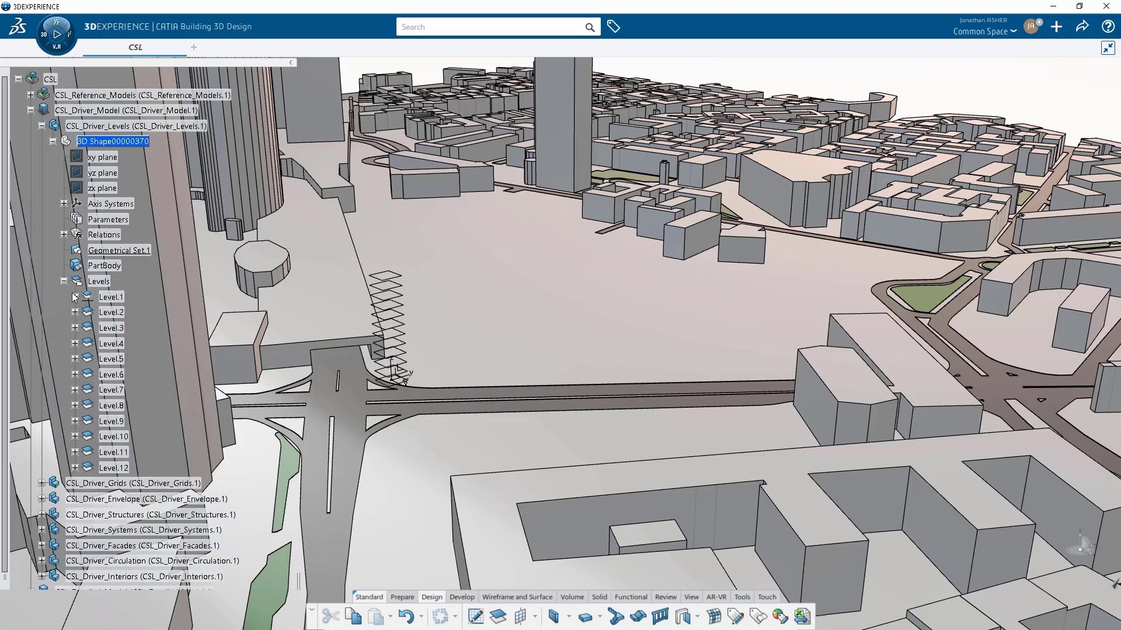
Open the Edit Levels table, moving and widening it to show all columns.
double_click(100, 282)
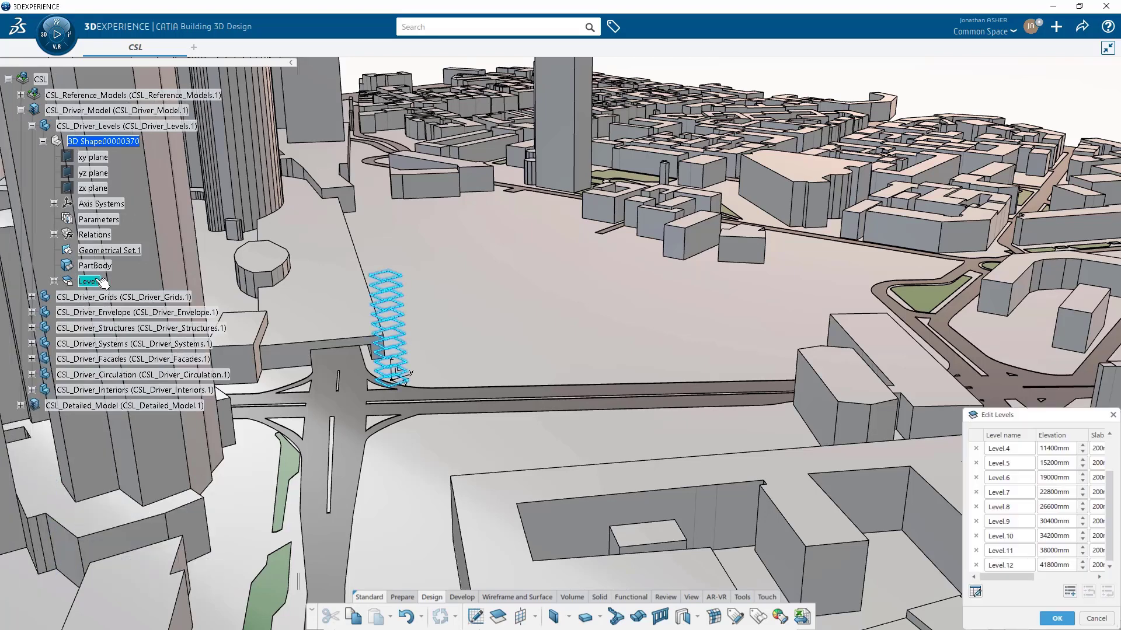
left_click_drag(1035, 421, 492, 197)
left_click_drag(573, 237, 841, 298)
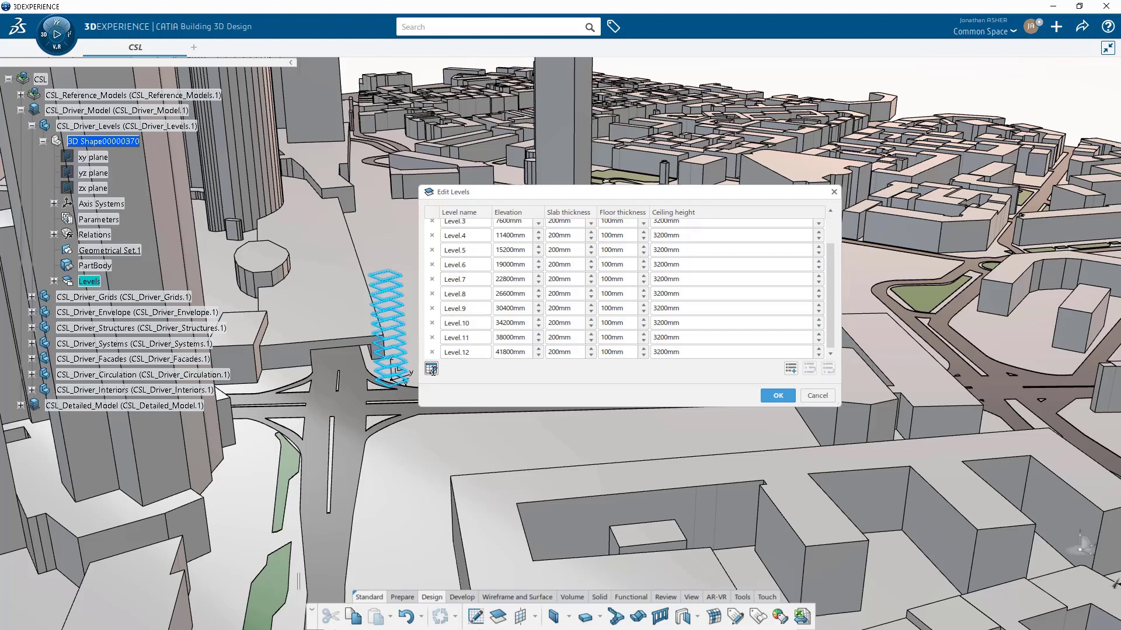
In the Excel sheet, rename the levels Level_01 through Level_12 via fill-down, then close it.
left_click(431, 369)
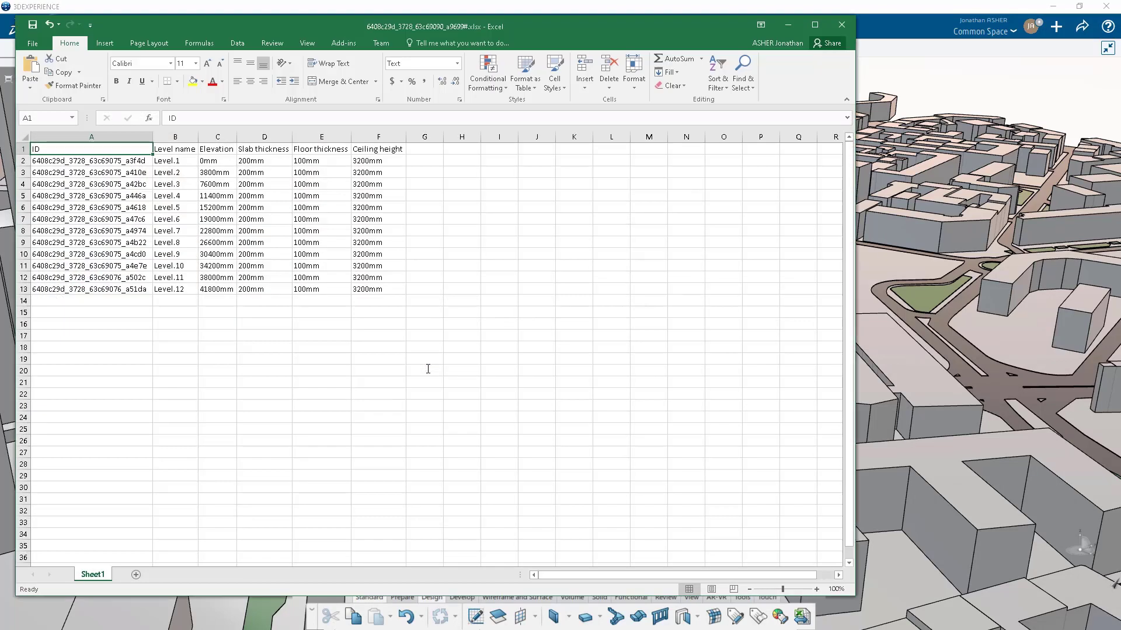
left_click(181, 160)
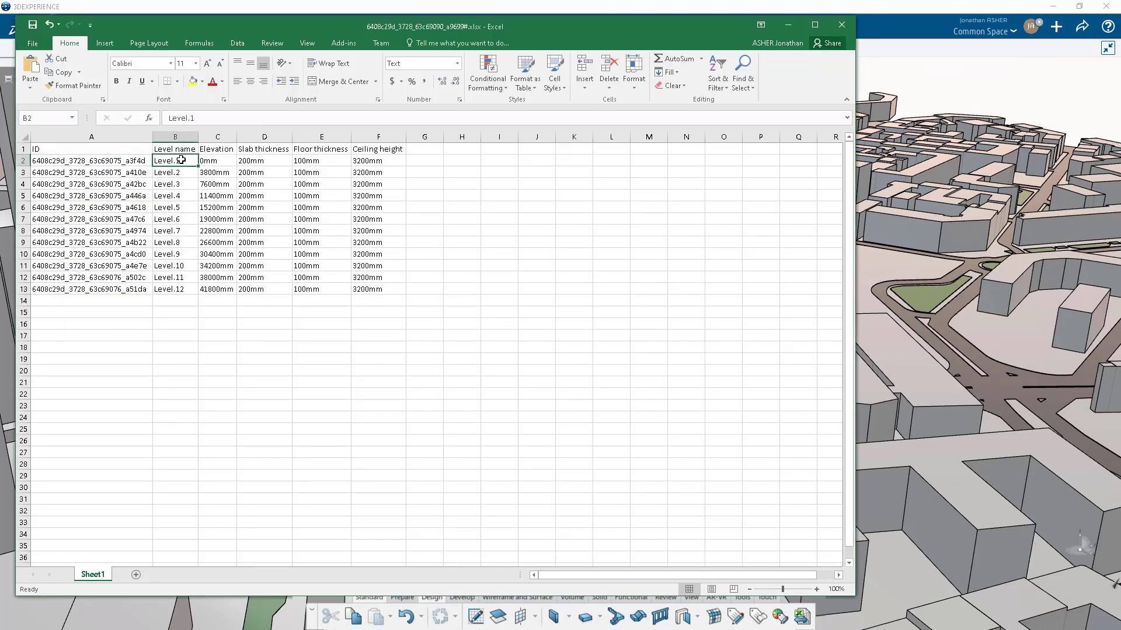
type("L")
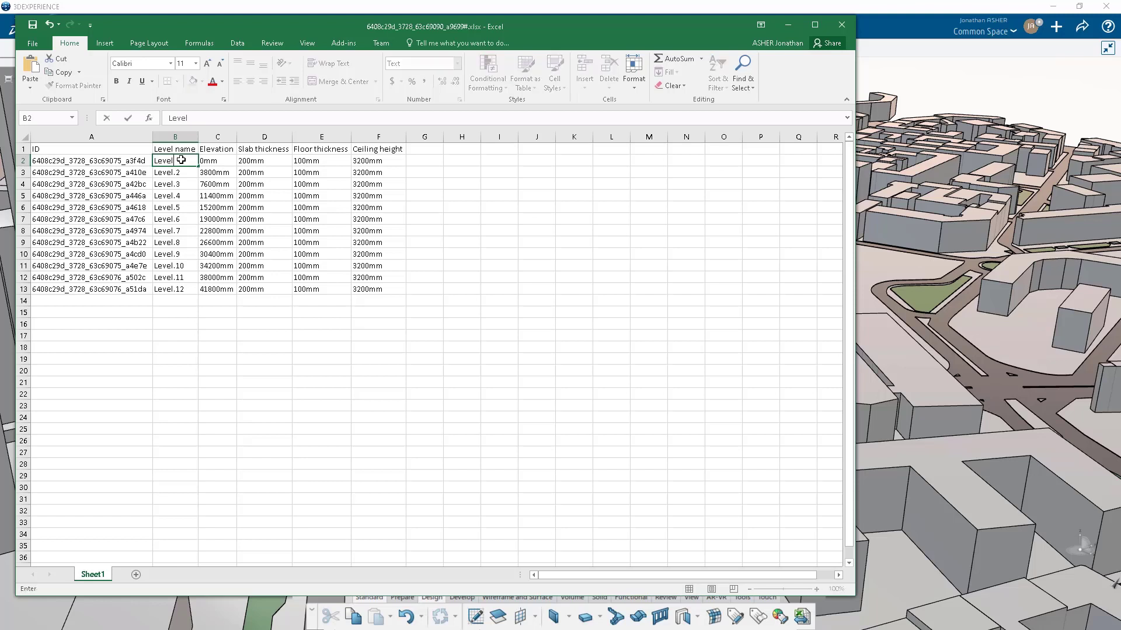
key("ctrl+Return")
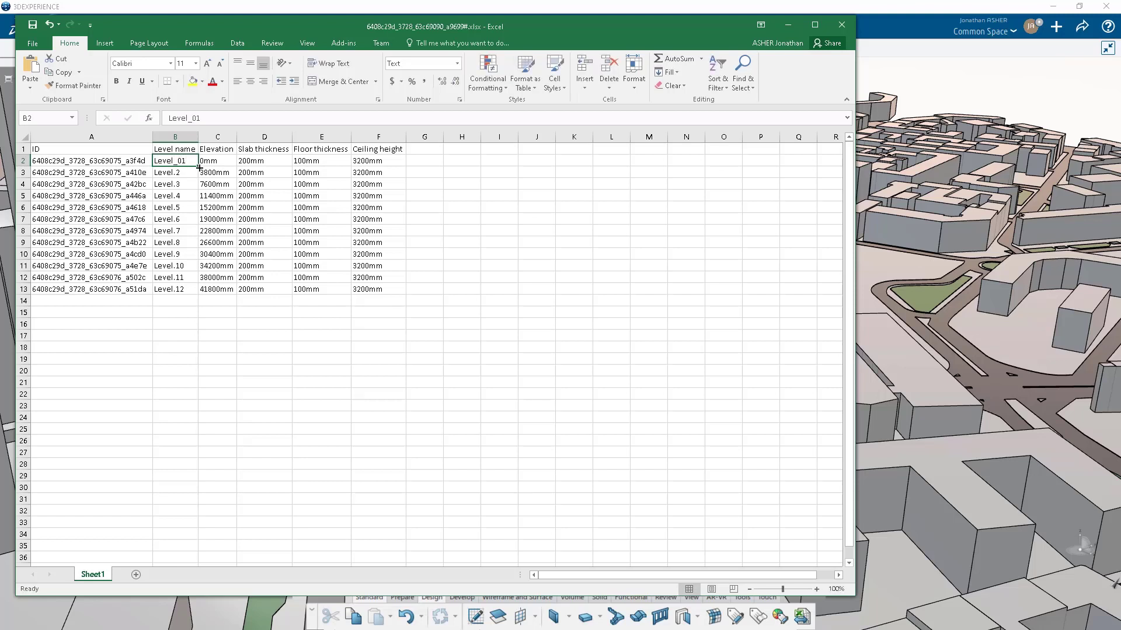
left_click_drag(198, 167, 190, 293)
left_click(183, 318)
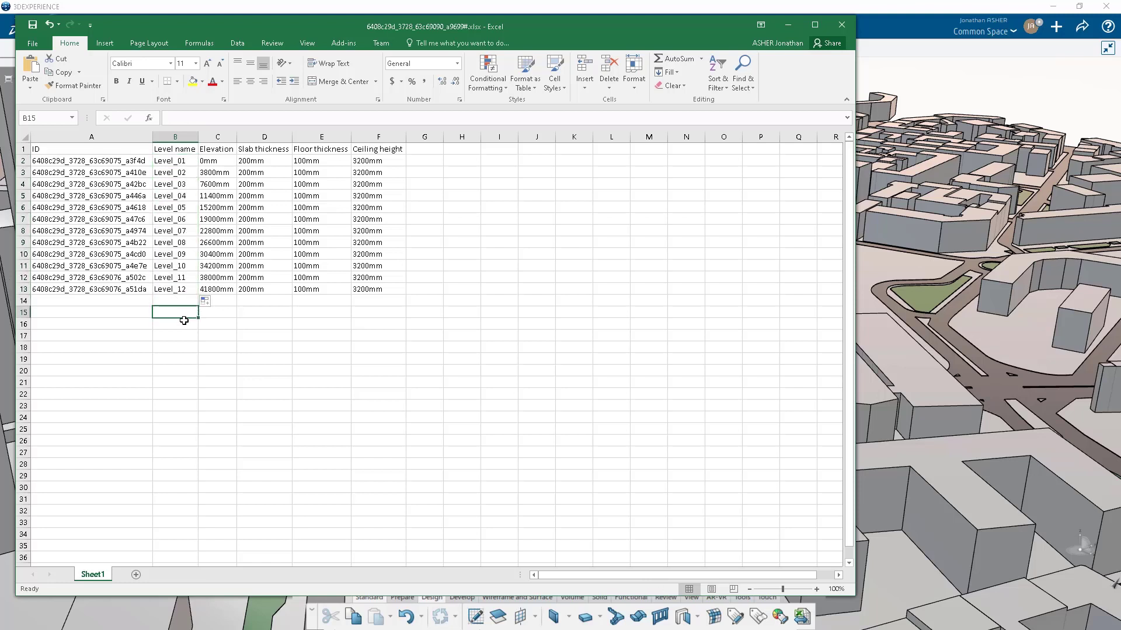
left_click(369, 288)
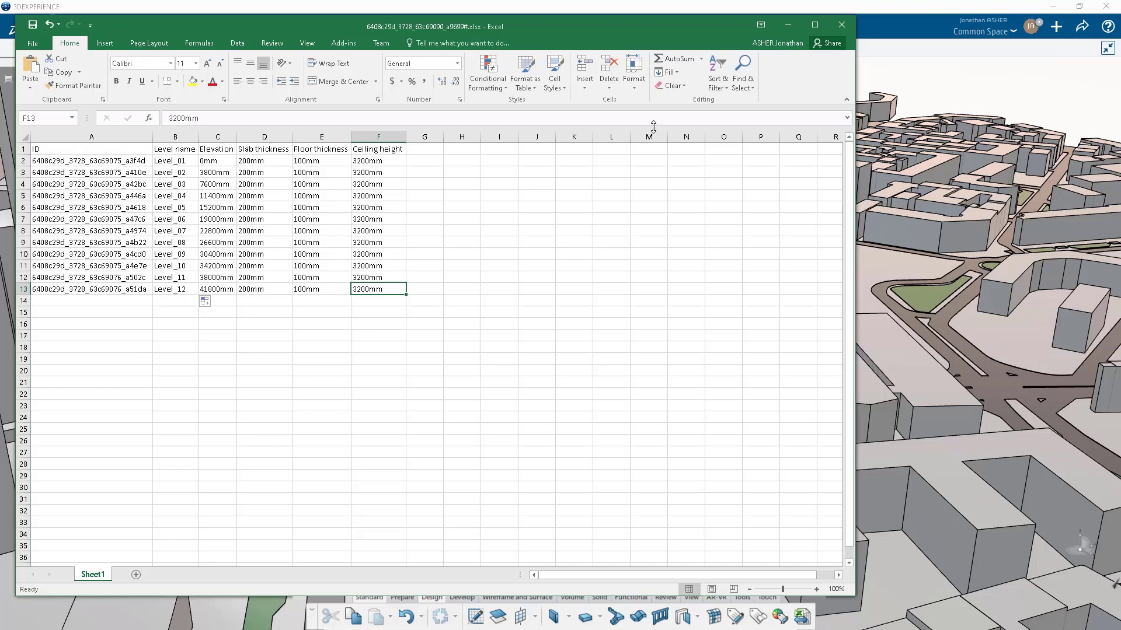
left_click(841, 25)
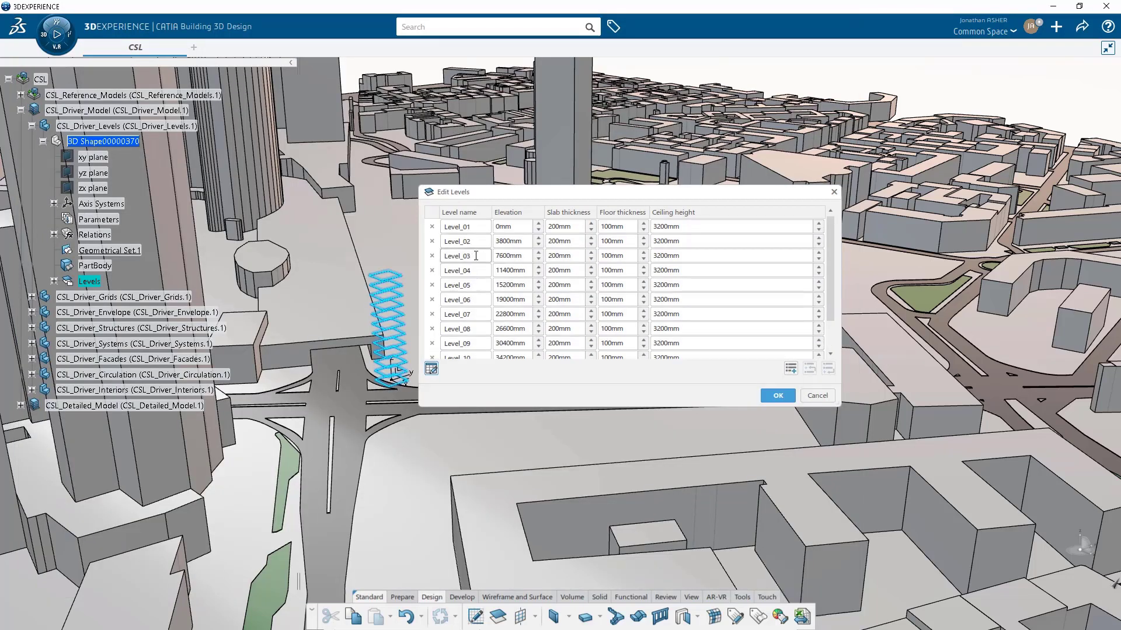
Confirm the Edit Levels dialog and expand Levels to list Level_01 through Level_12.
left_click(685, 348)
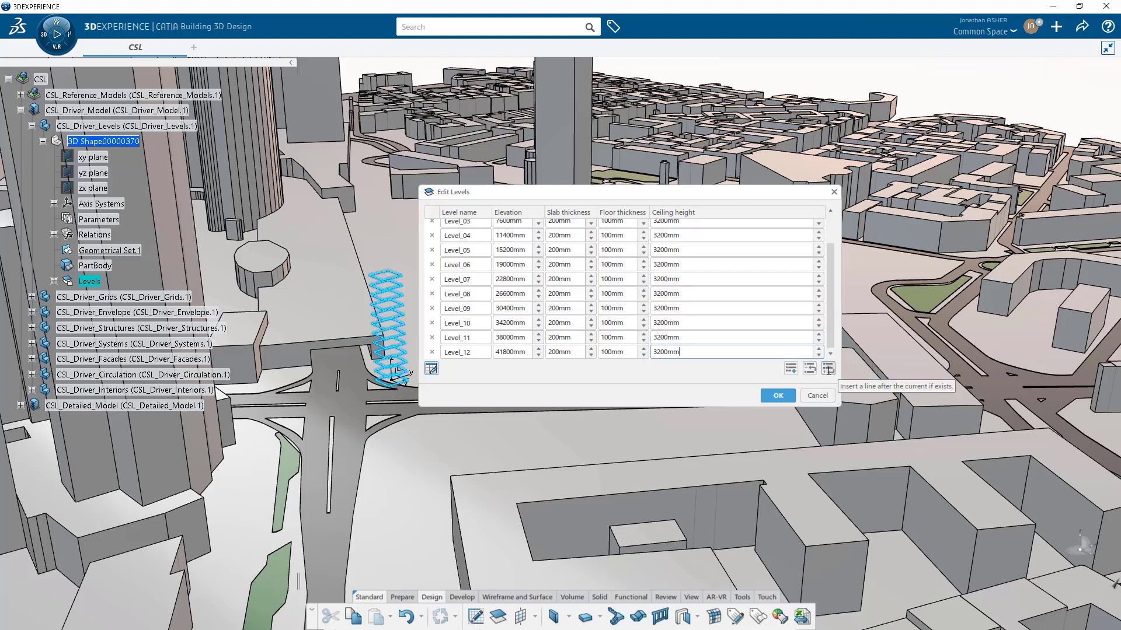
left_click(777, 396)
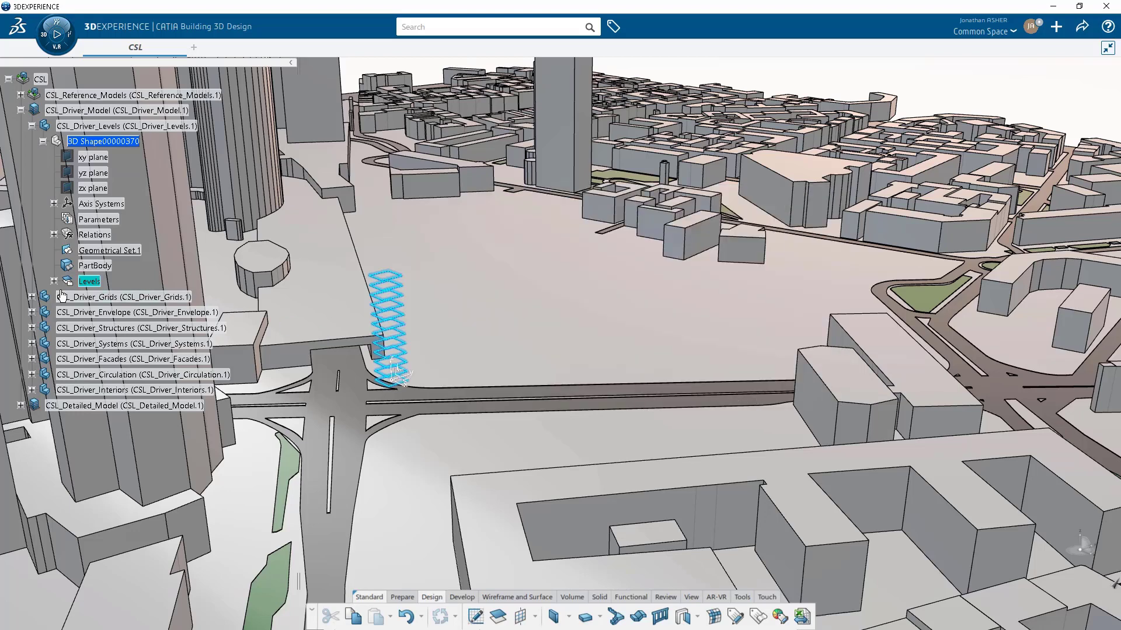
left_click(54, 281)
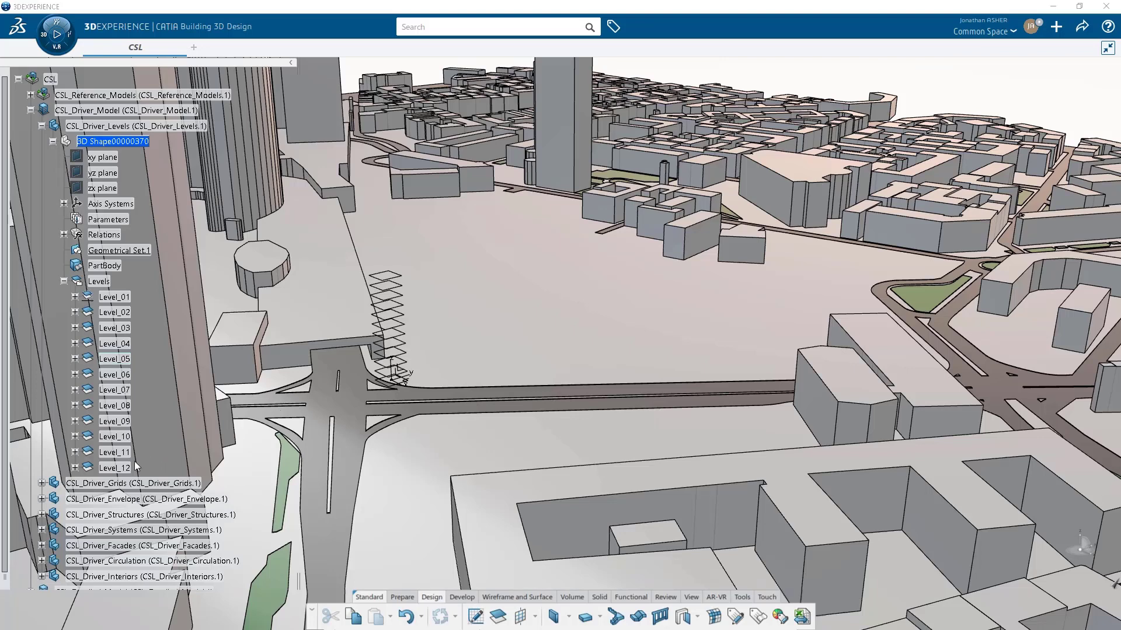
Expand CSL_Driver_Grids' 3D Shape00000371 and its Levels, collapsing 3D Shape00000370's Levels.
left_click(42, 484)
left_click(53, 500)
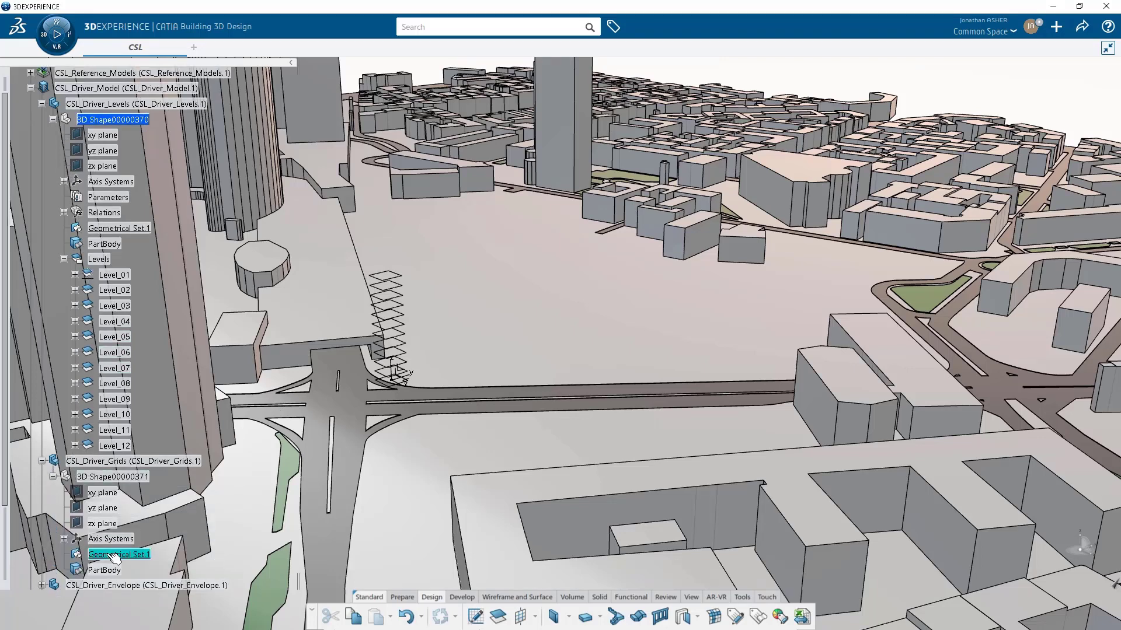
left_click(113, 477)
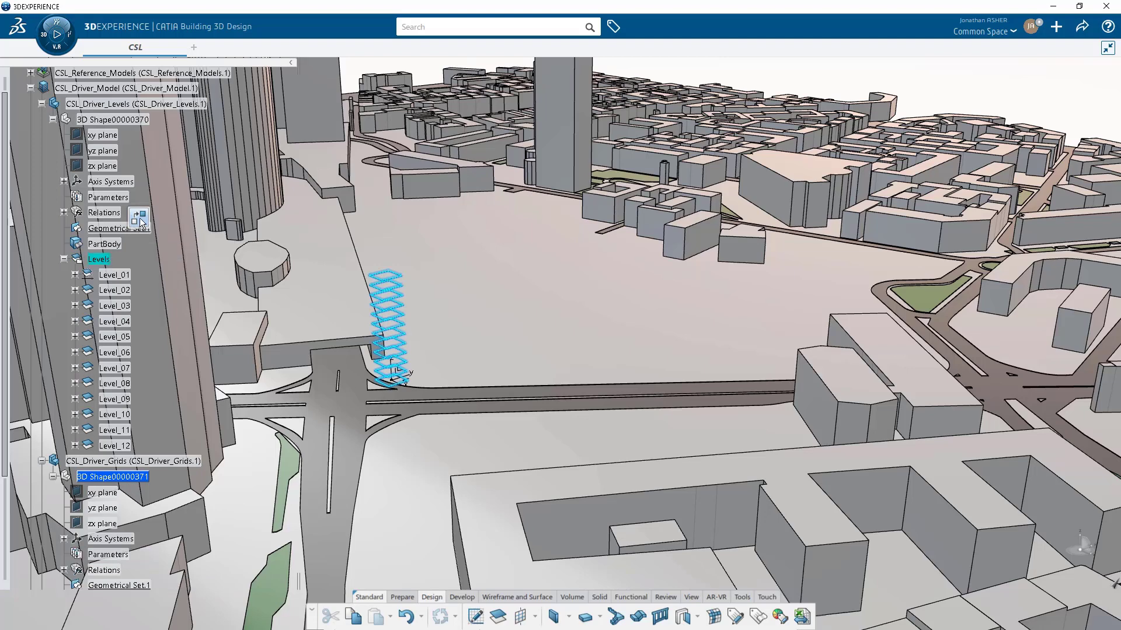
left_click(64, 258)
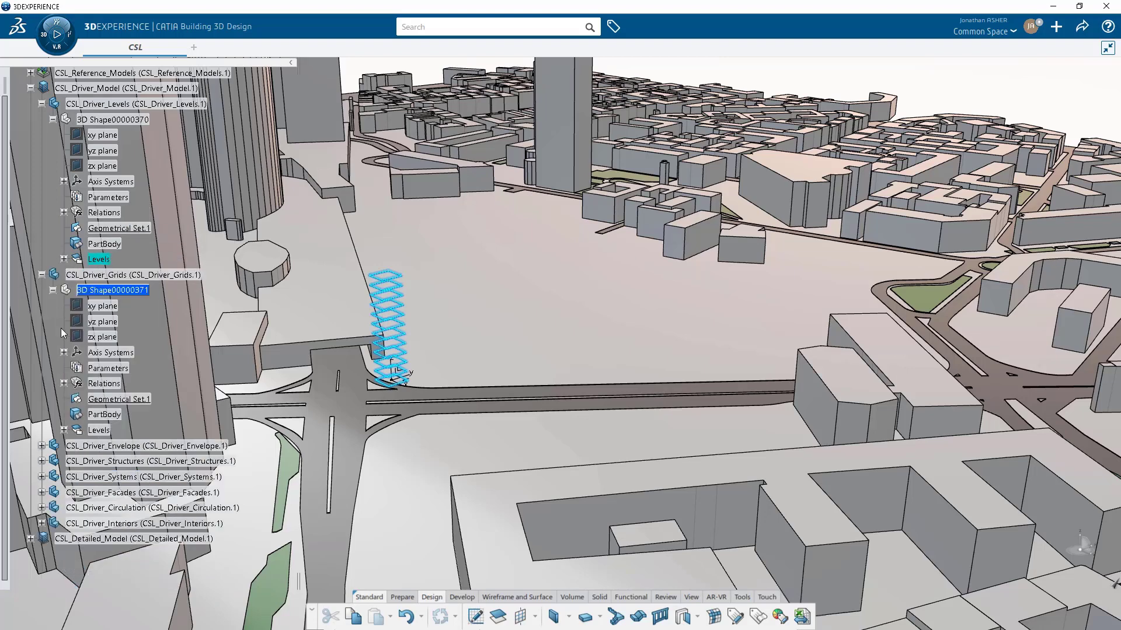
left_click(64, 430)
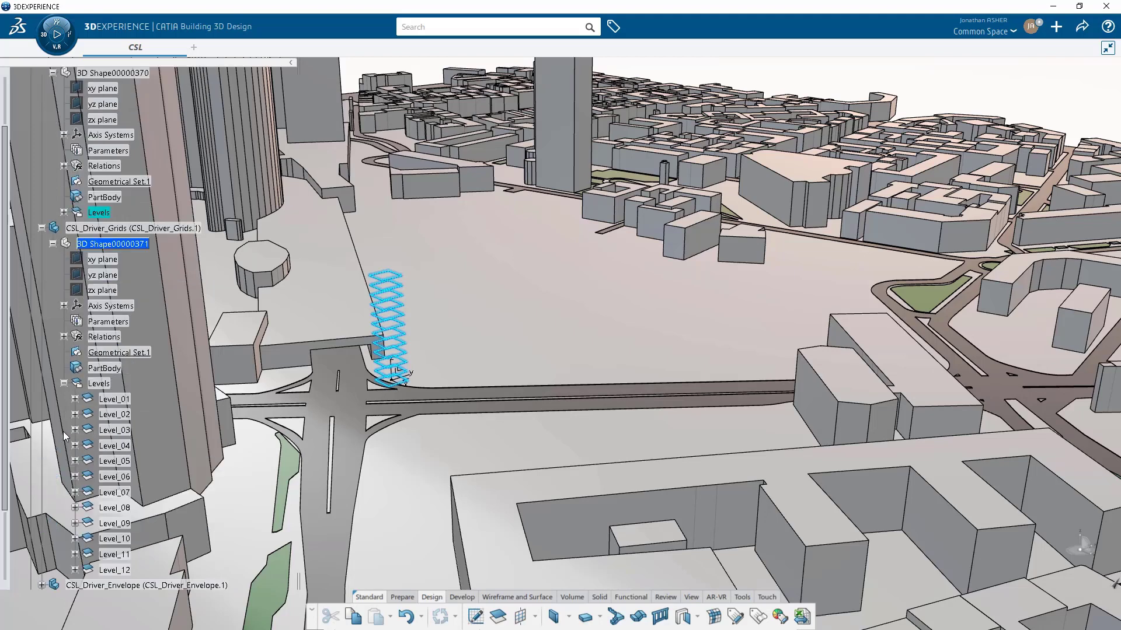
left_click(75, 399)
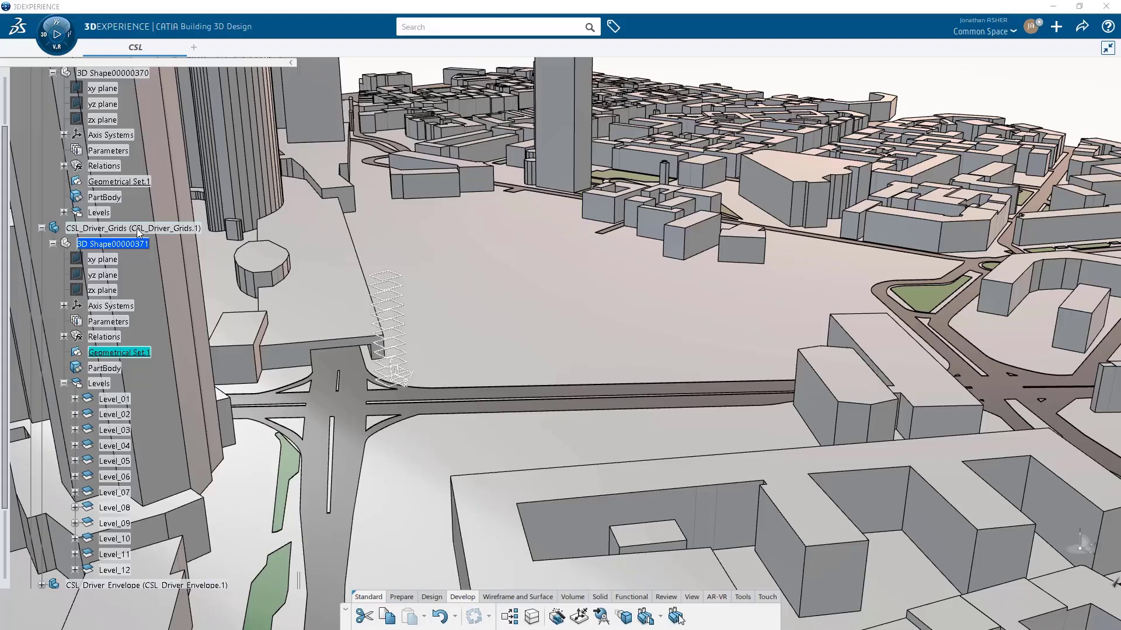
Add a new embedded document titled Grid_DXF to CSL_Driver_Grids in Manage Documents.
double_click(135, 228)
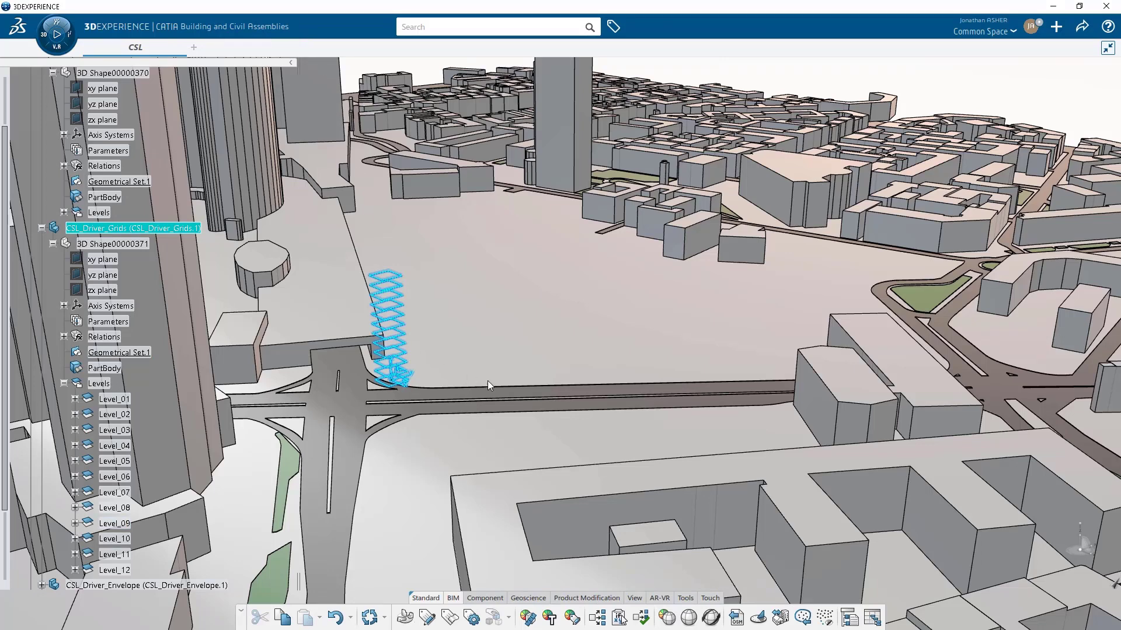
left_click(847, 618)
left_click_drag(1021, 451, 803, 321)
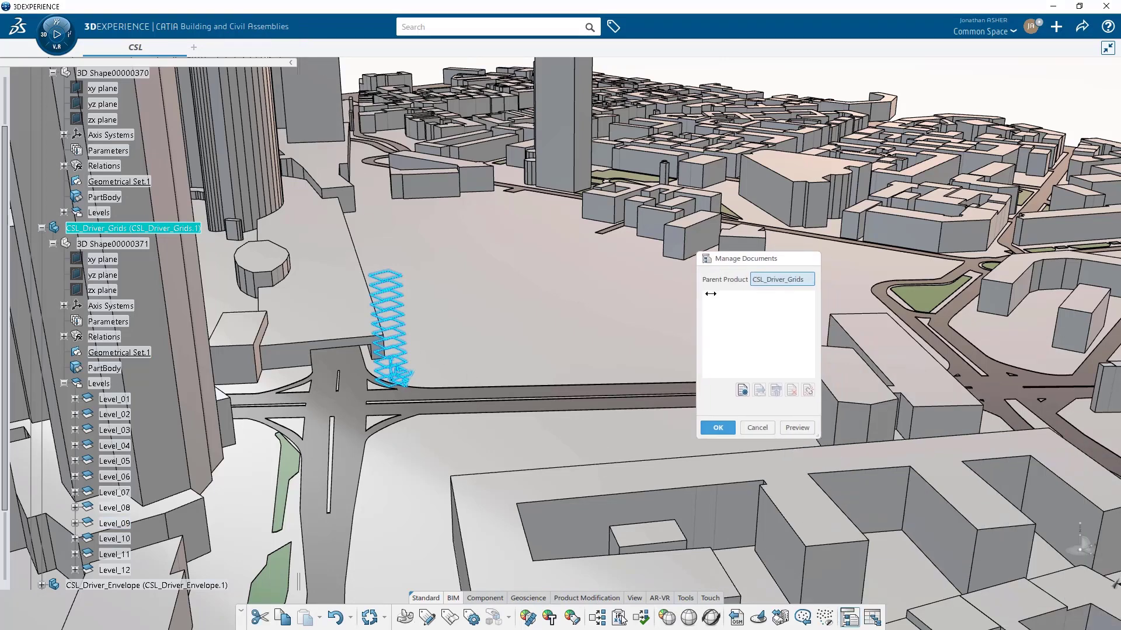
left_click_drag(695, 307, 486, 312)
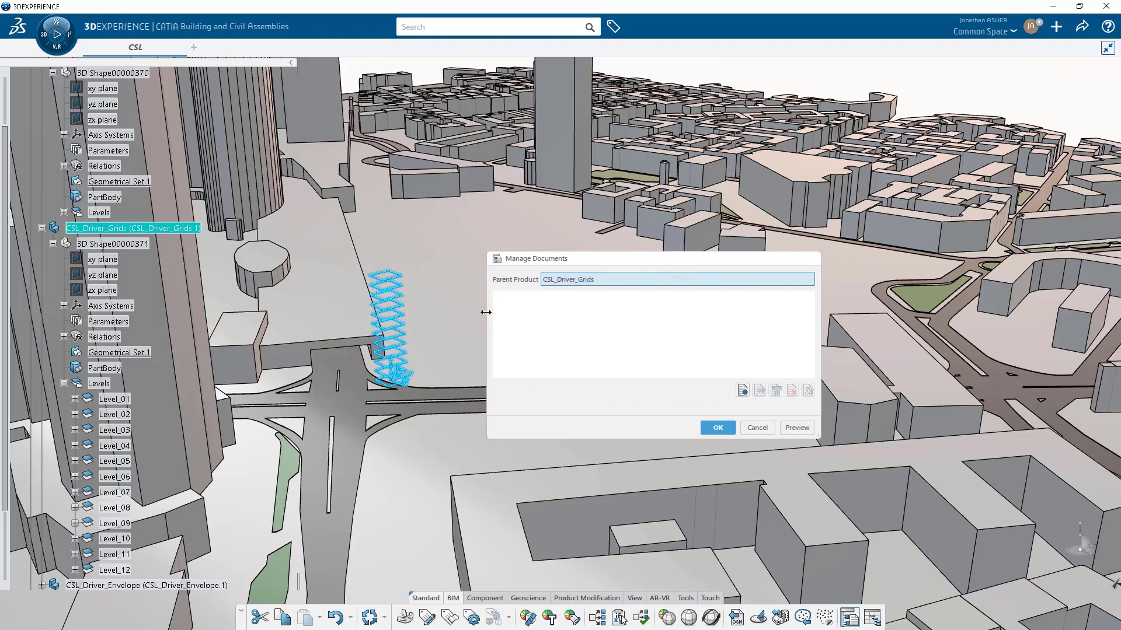
left_click(742, 390)
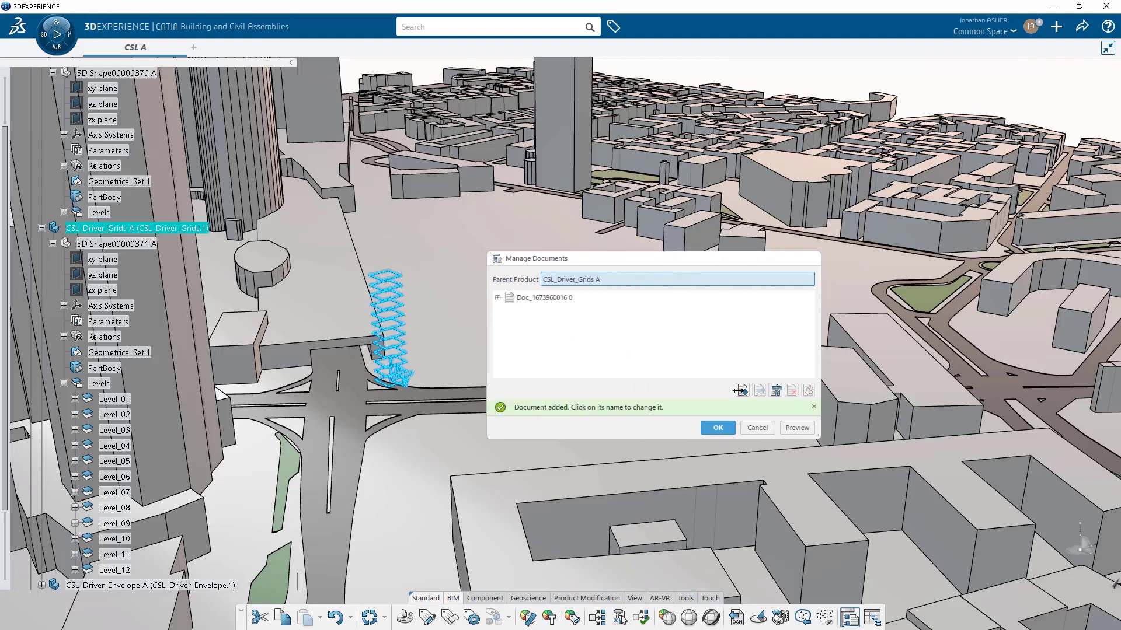
left_click(527, 299)
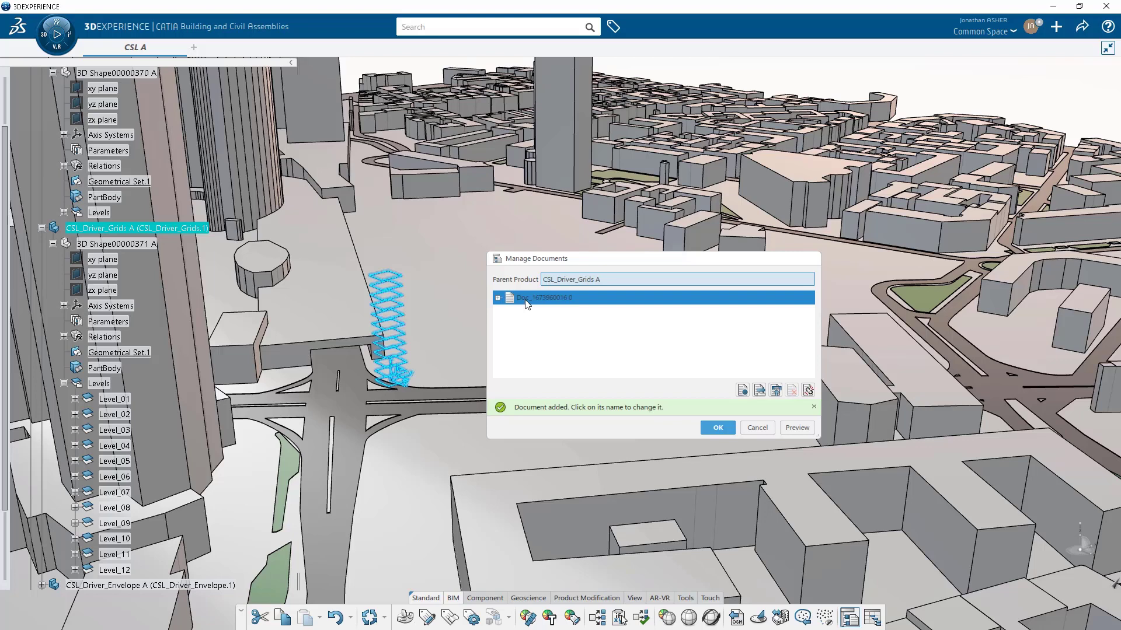
left_click(527, 299)
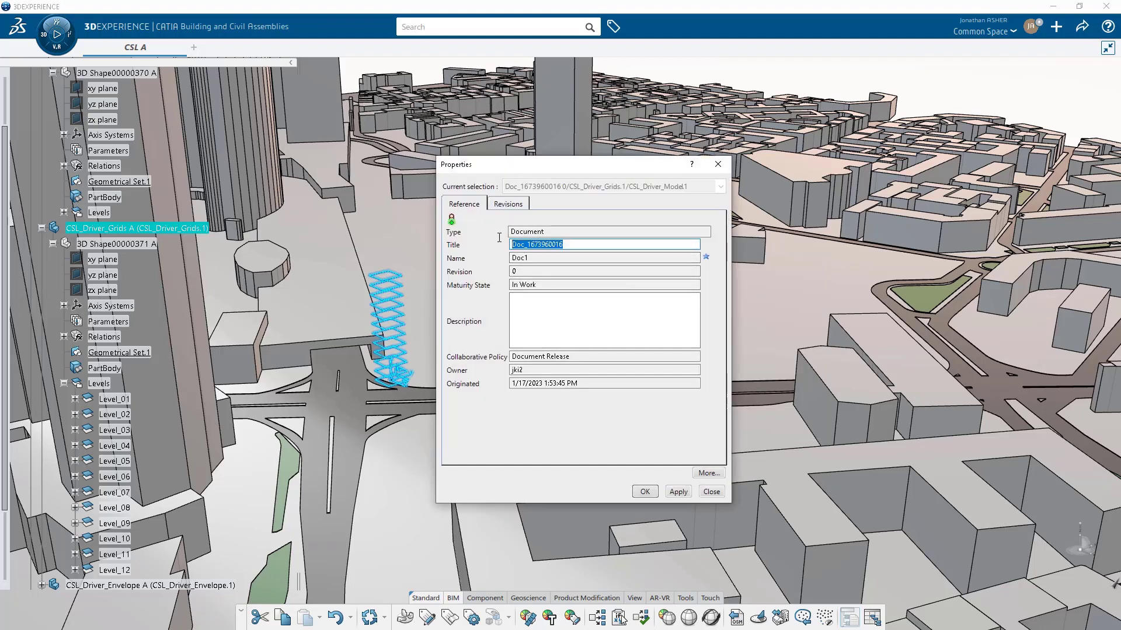
type("Grid_DXF")
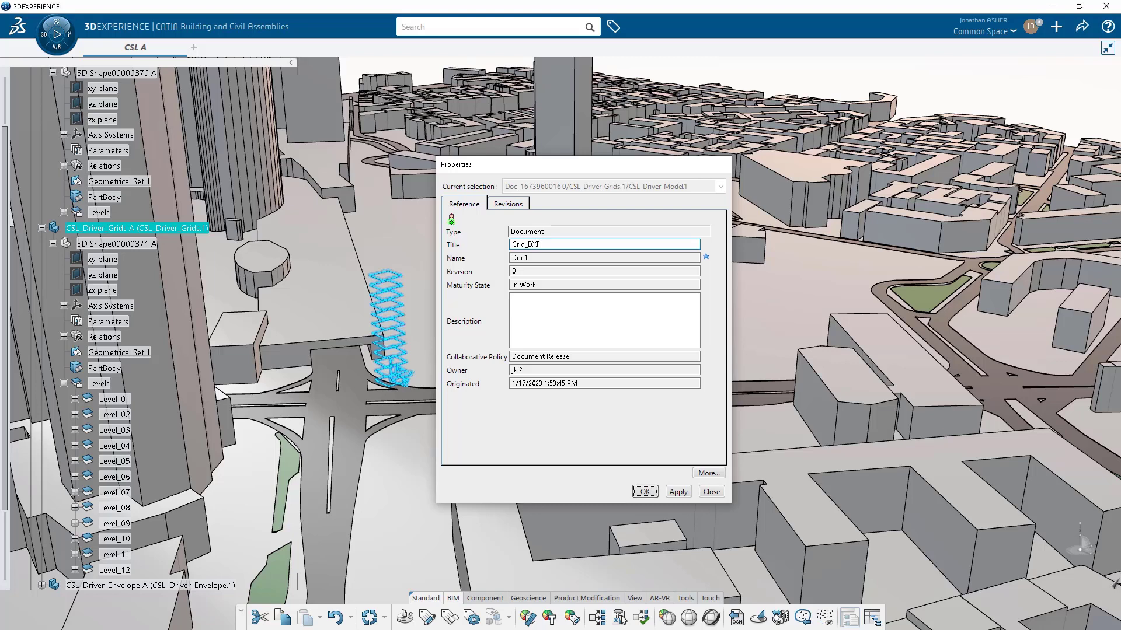
key("Return")
Attach CSL_GRID A.dxf to Grid_DXF, replacing the mistaken TYP_LVL_FLOORPLAN A.dxf, and confirm.
left_click(537, 312)
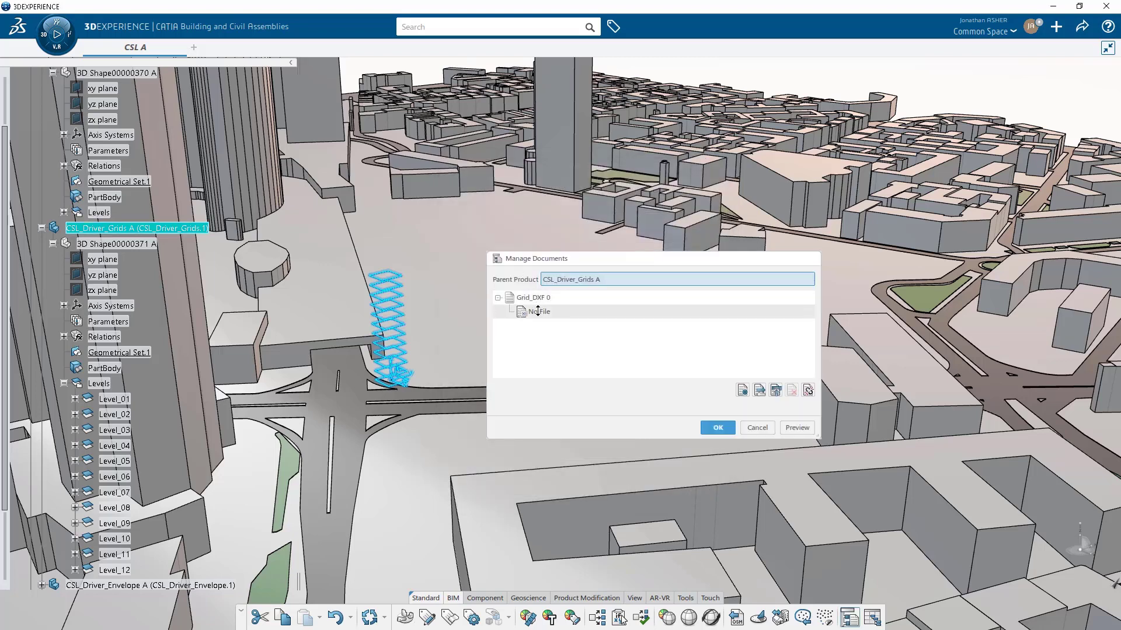
left_click(775, 390)
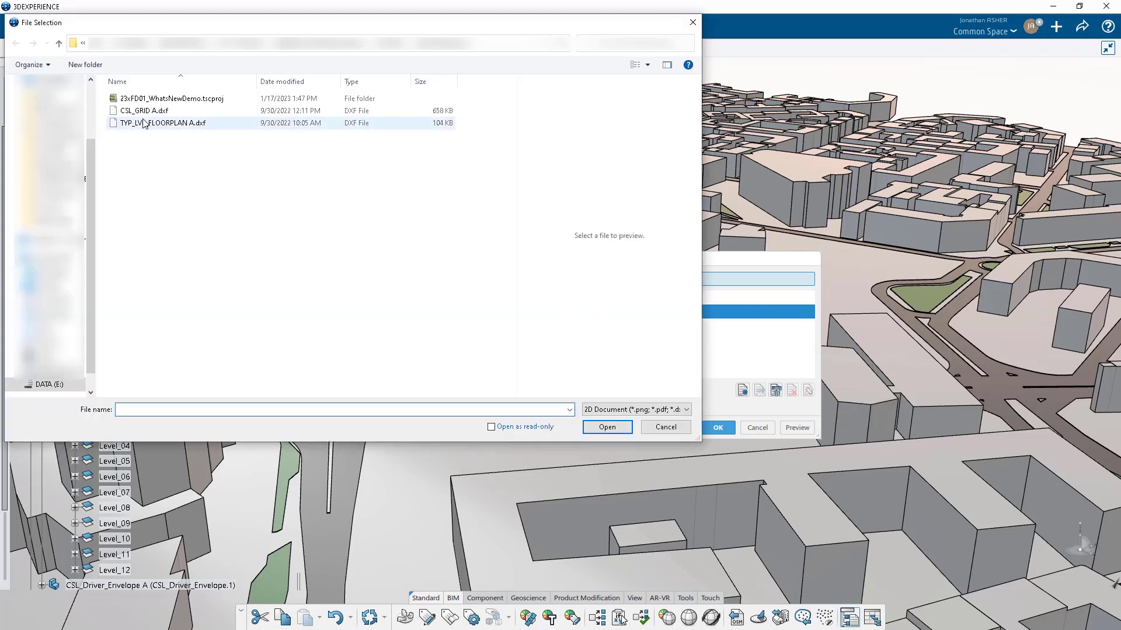
left_click(144, 123)
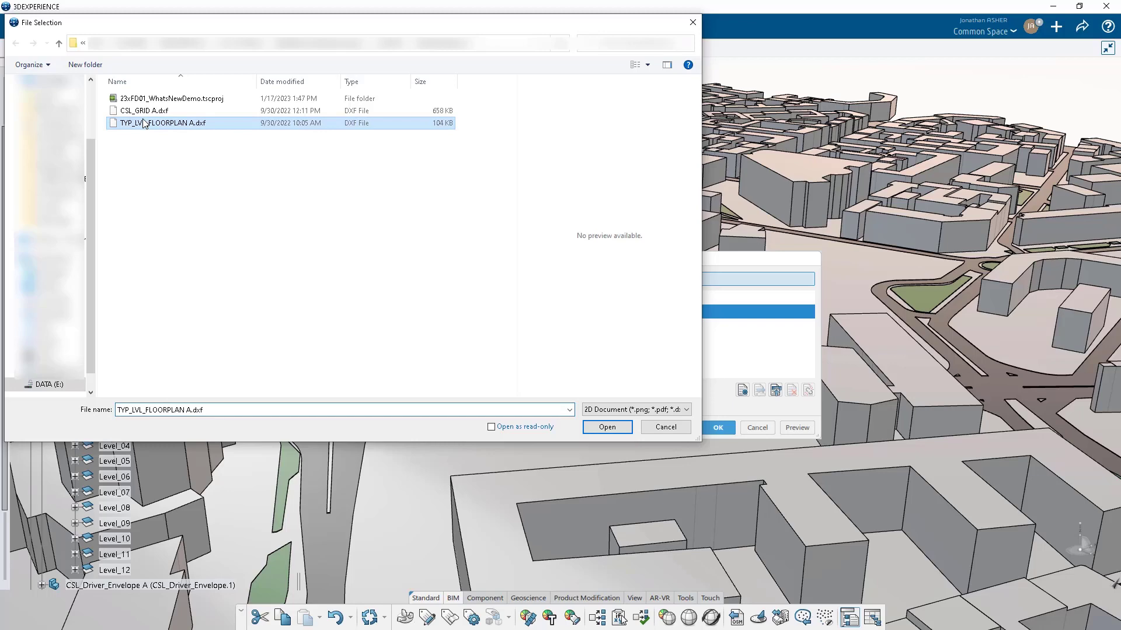
double_click(159, 125)
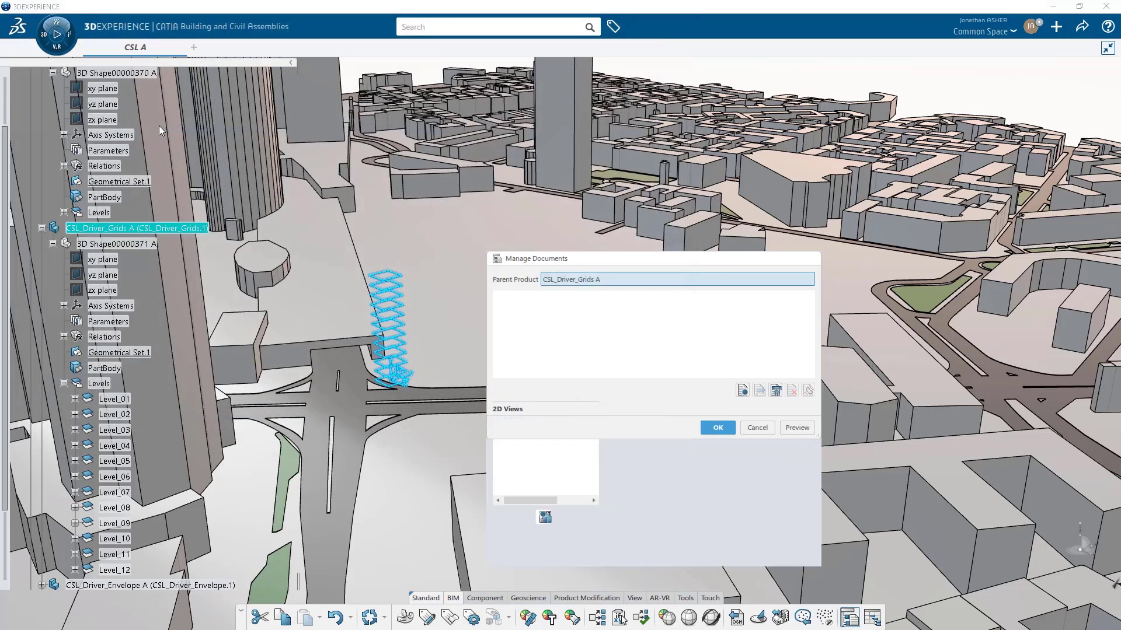
left_click(792, 389)
left_click(555, 311)
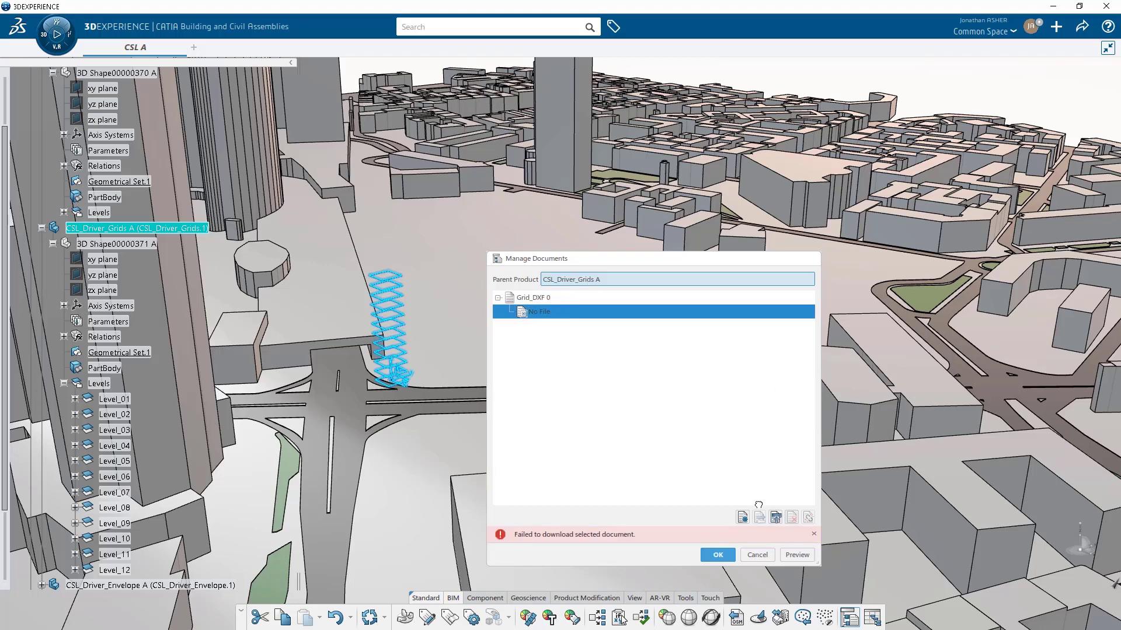
left_click(776, 517)
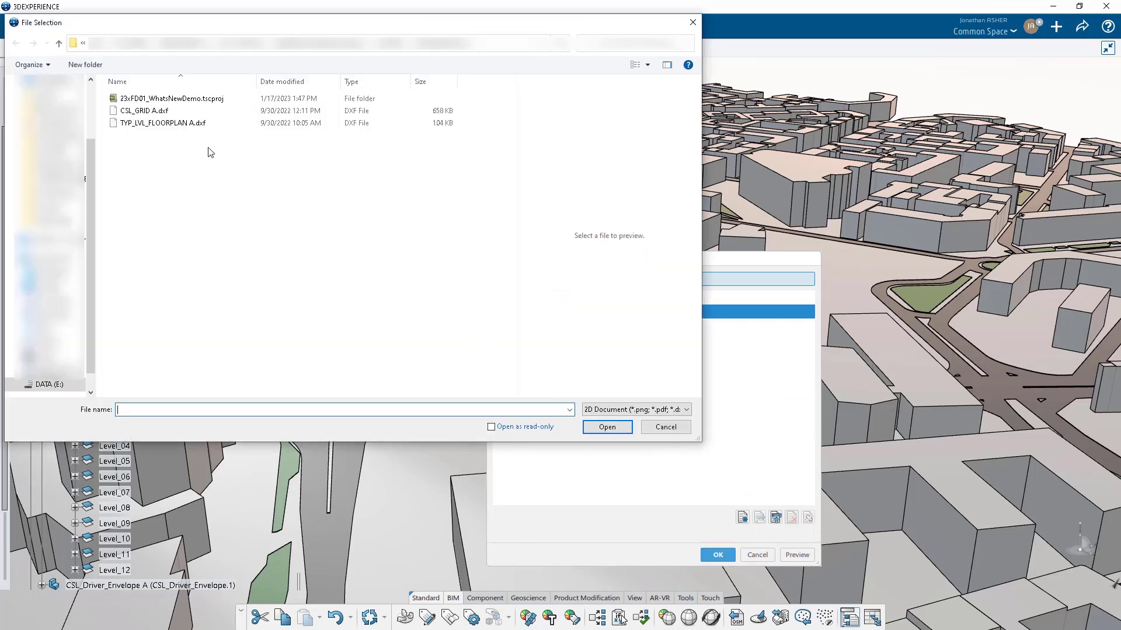
left_click(138, 114)
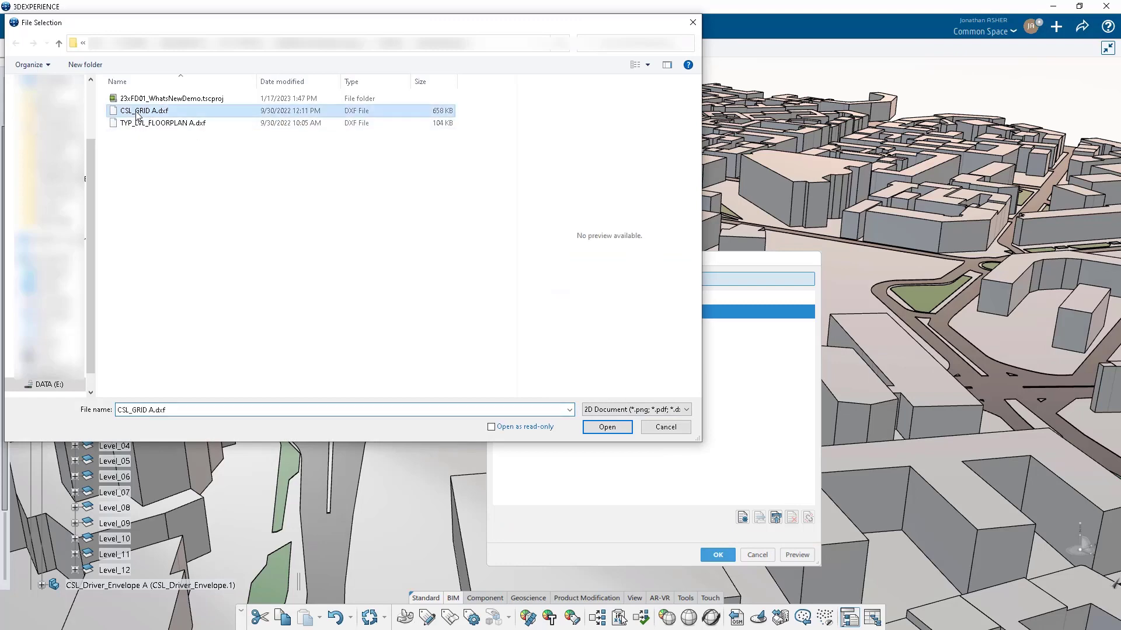
double_click(138, 112)
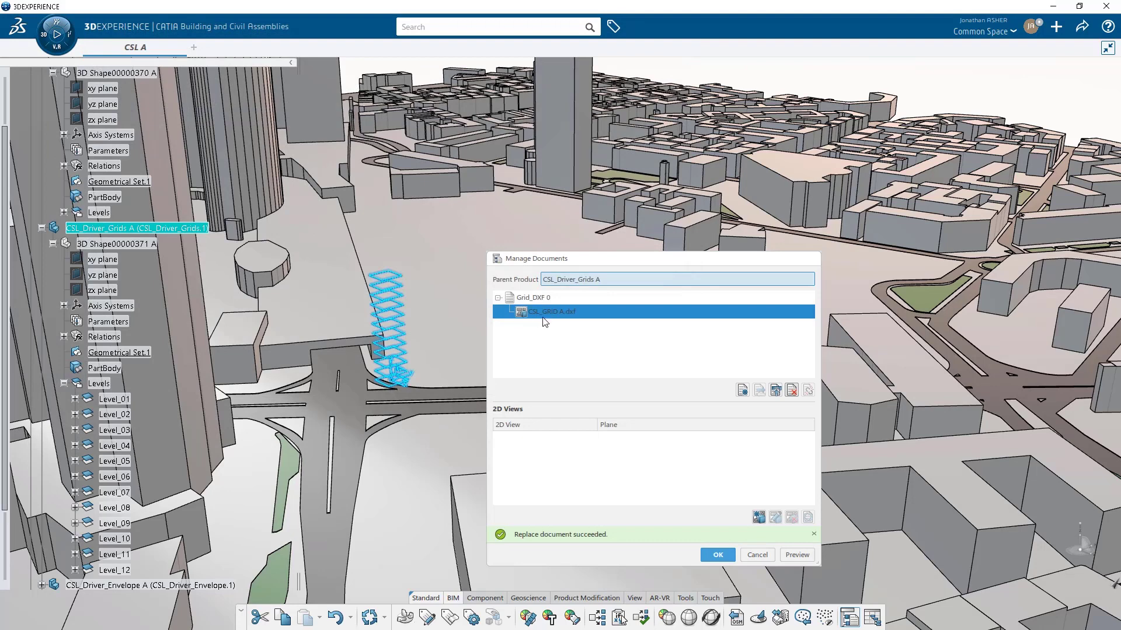
left_click(728, 555)
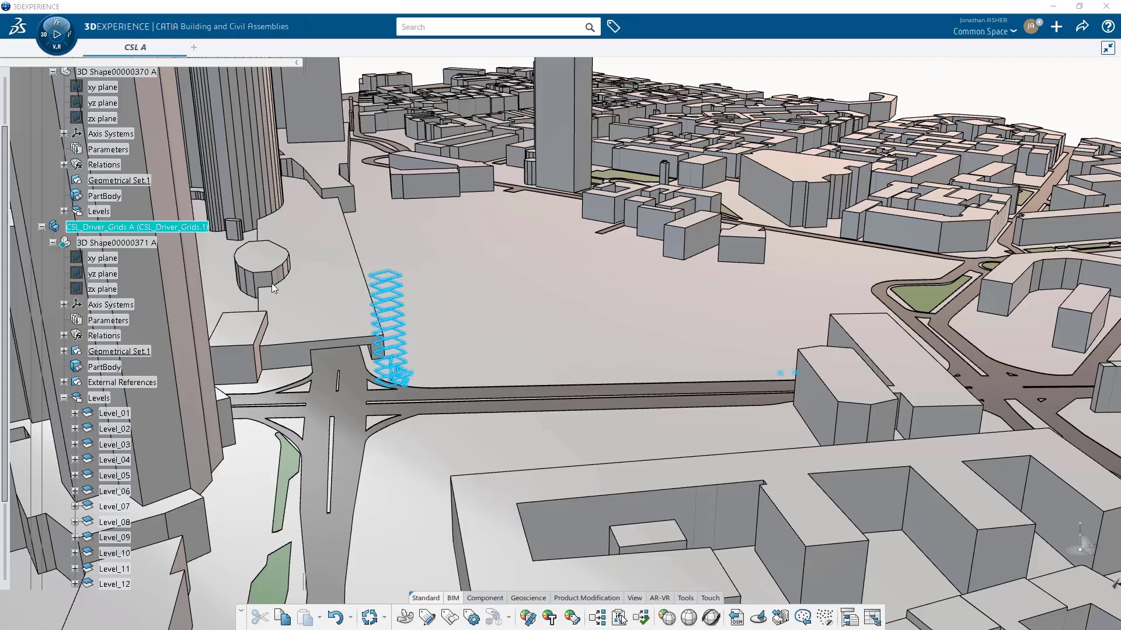
Edit grids shape 3D Shape00000371 A and start an external document reference, dismissing the missing-file error.
double_click(143, 243)
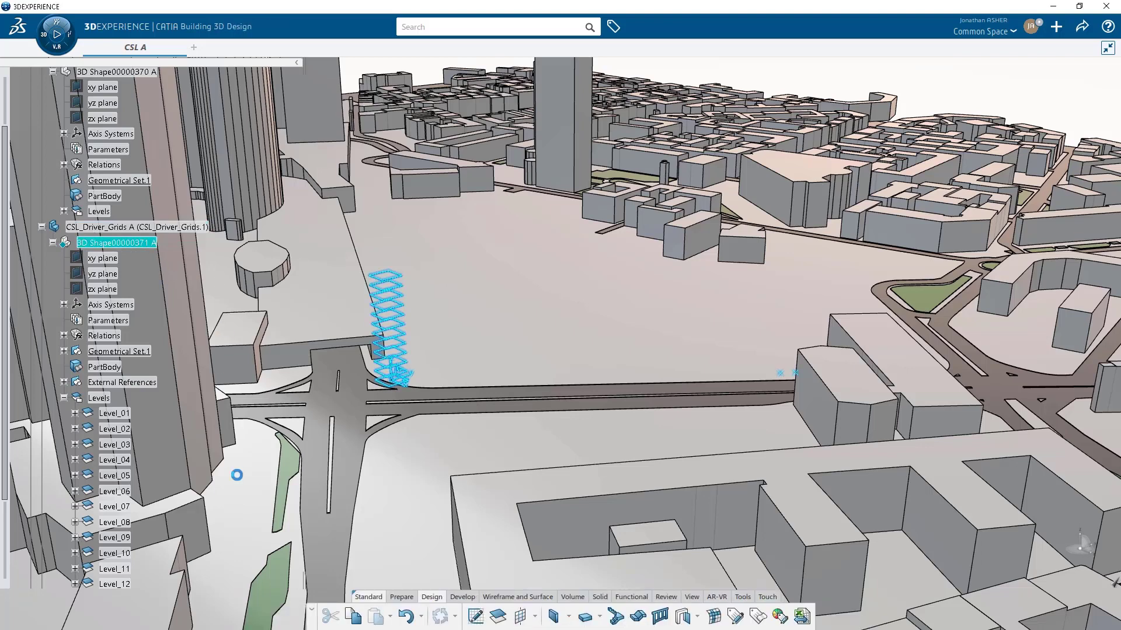
left_click(403, 597)
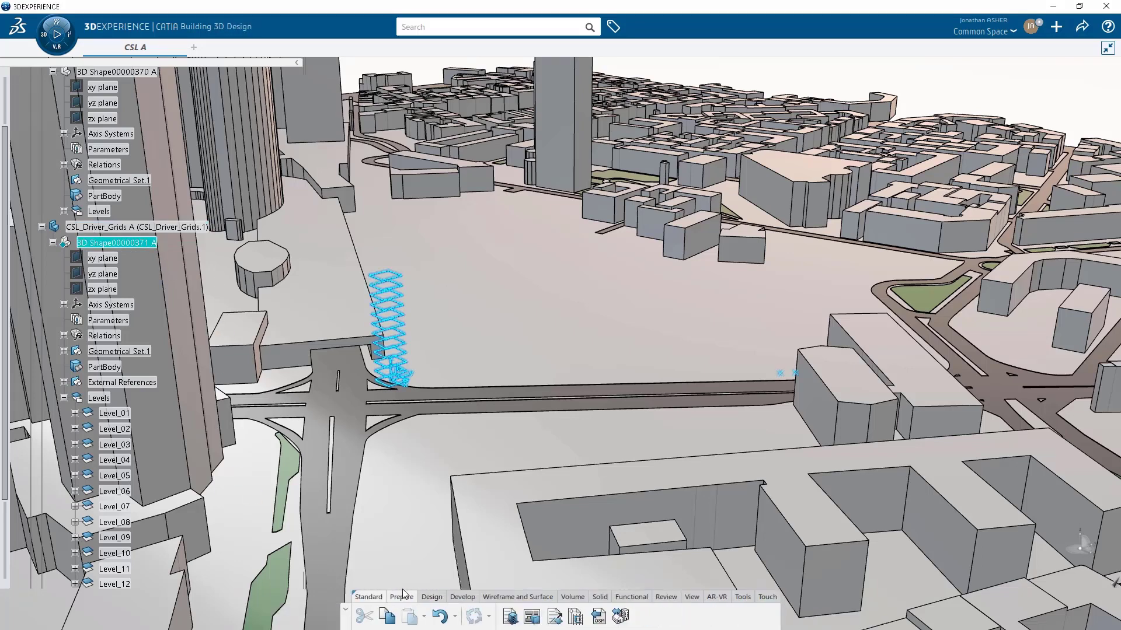
left_click(509, 616)
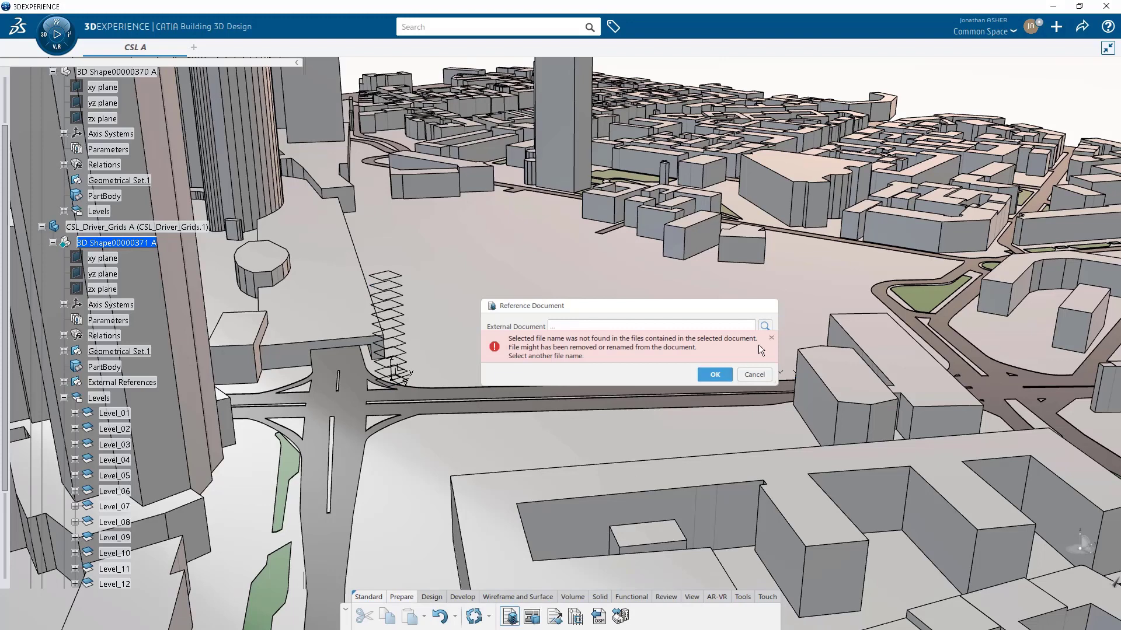
left_click(771, 337)
Reference the Grid_DXF document, using CSL_GRID A.dxf as its file.
left_click(764, 325)
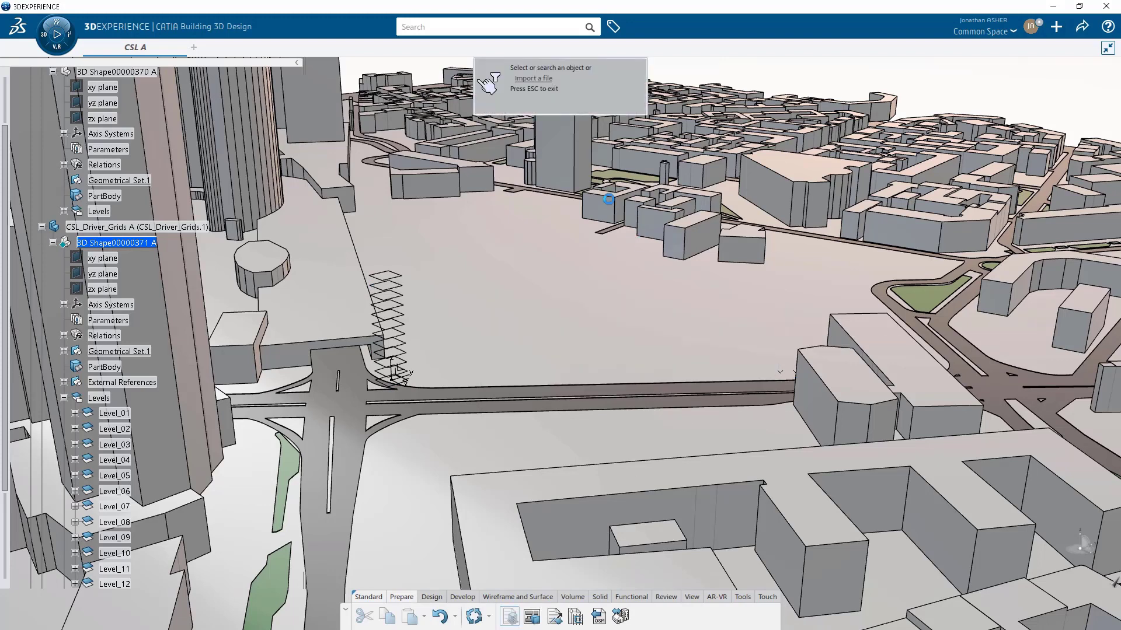
left_click(499, 28)
left_click(453, 41)
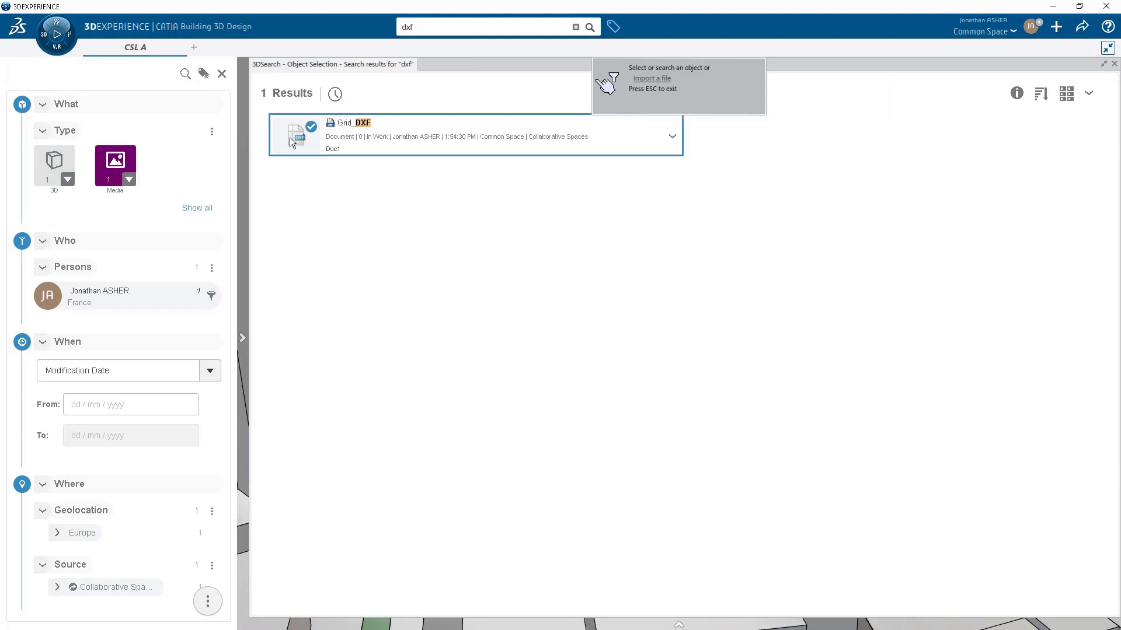
left_click(290, 137)
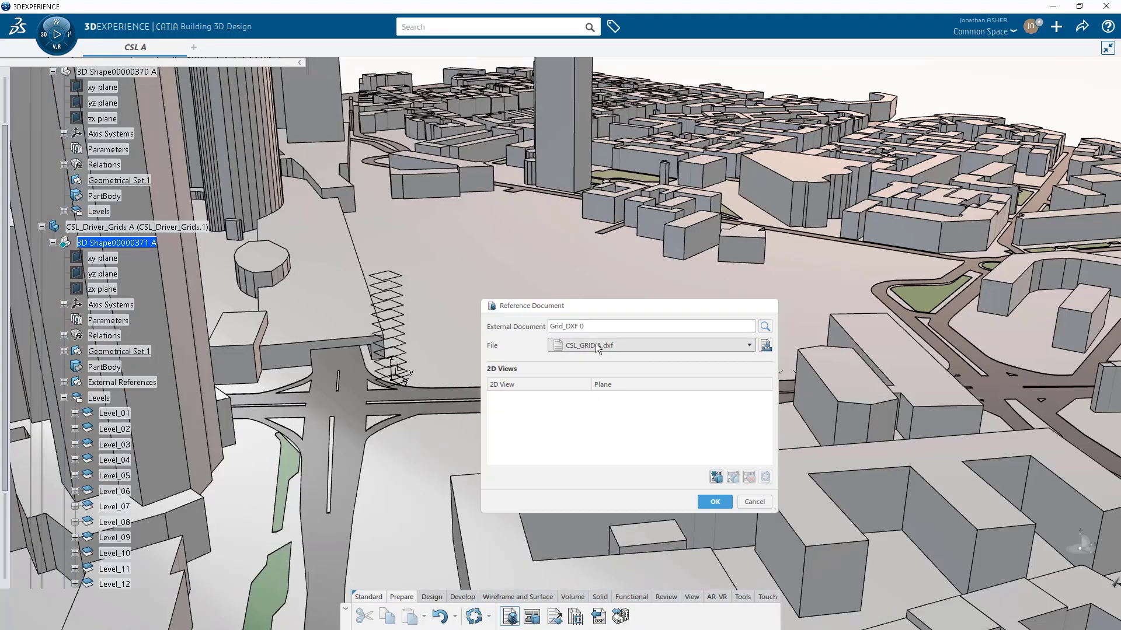
left_click(595, 343)
left_click(601, 357)
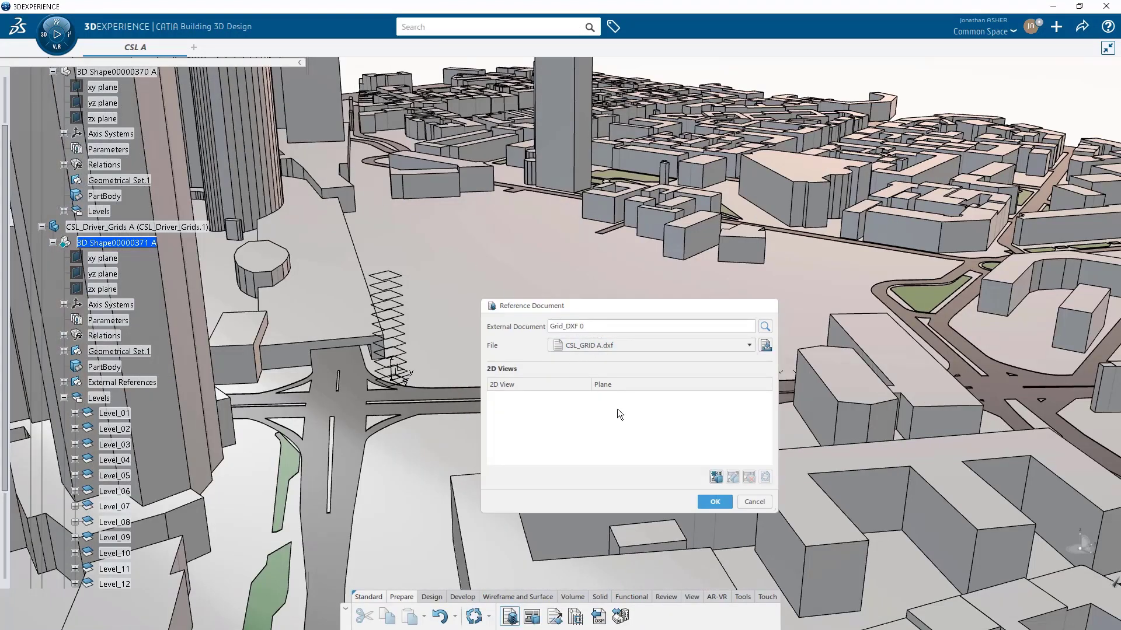
Add a 2D view of the grid showing Sheet 1, on Level_01's Top of Slab plane.
left_click(716, 478)
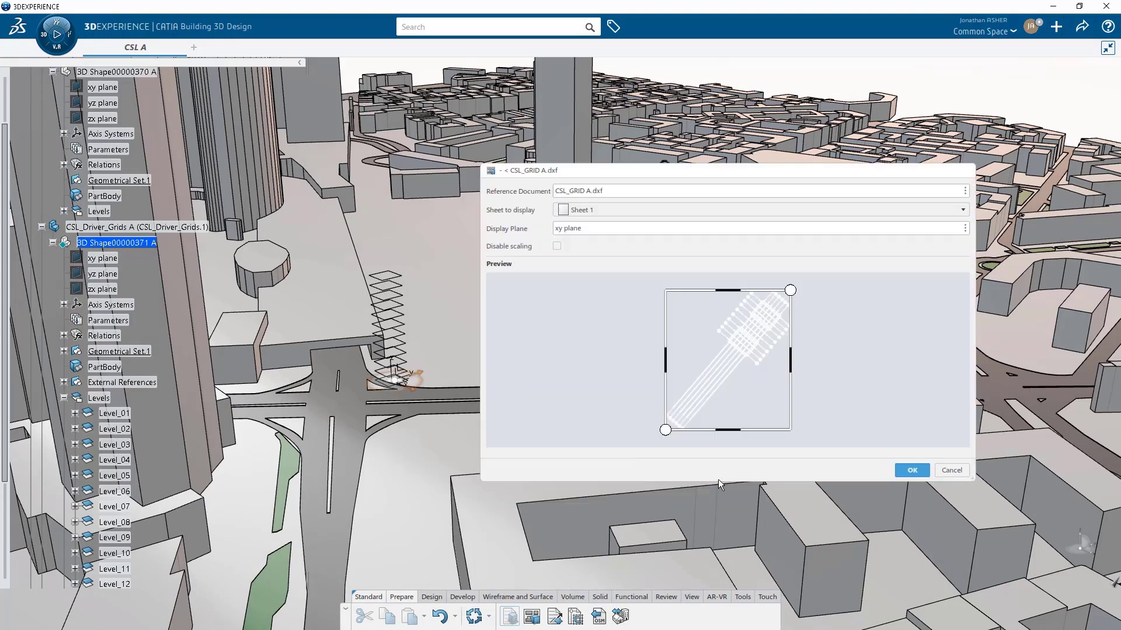
left_click(575, 209)
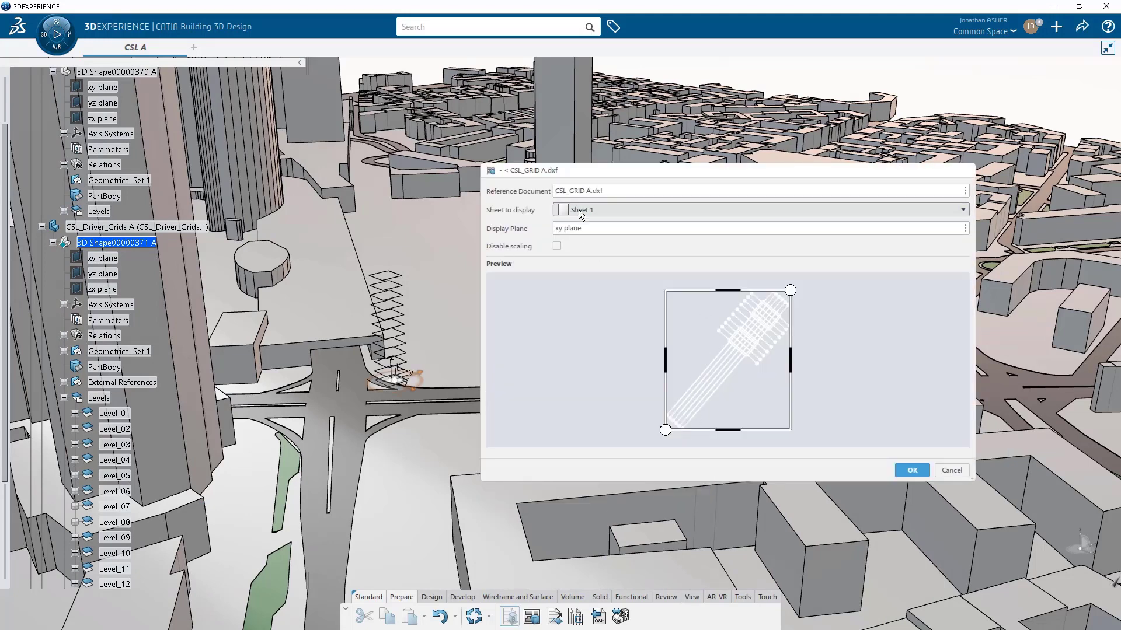
left_click(581, 221)
left_click(583, 228)
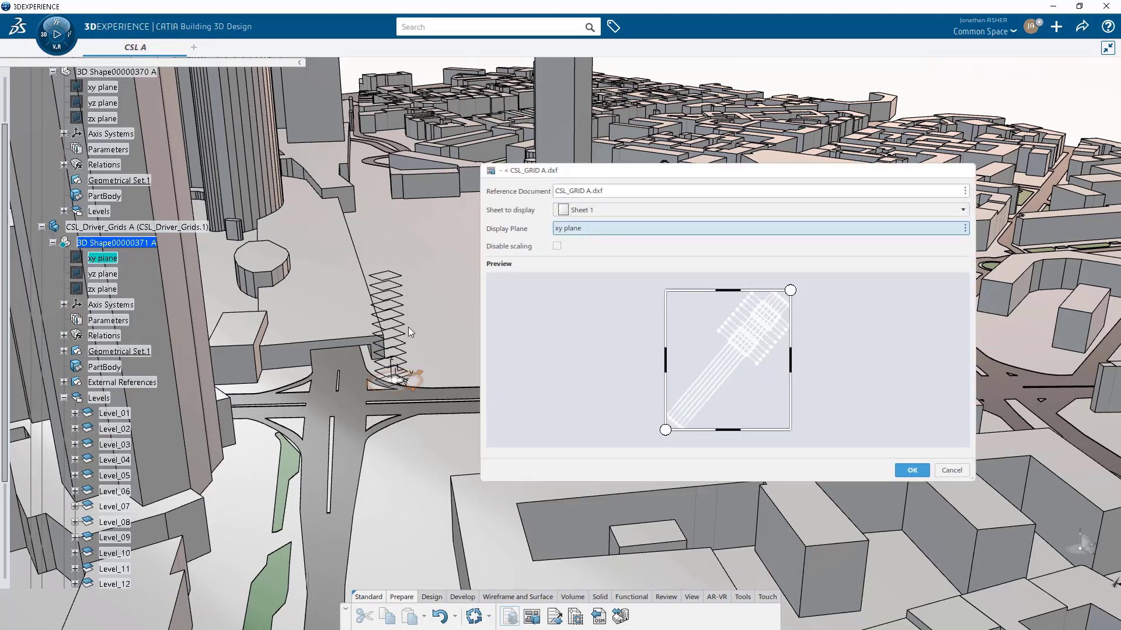
left_click(74, 413)
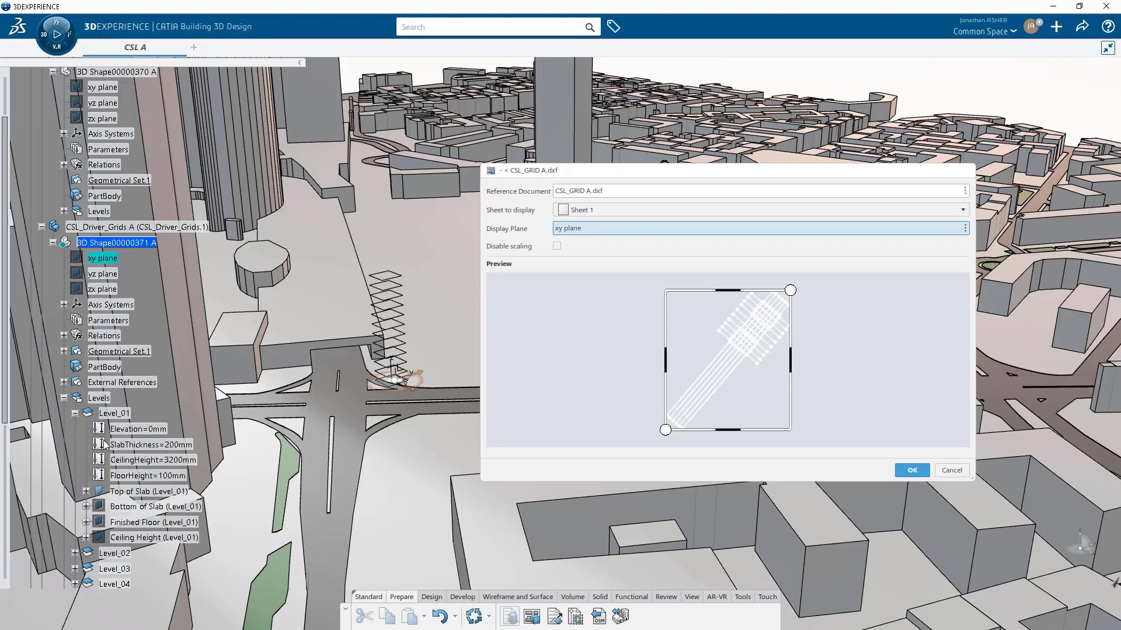
left_click(136, 493)
left_click(75, 413)
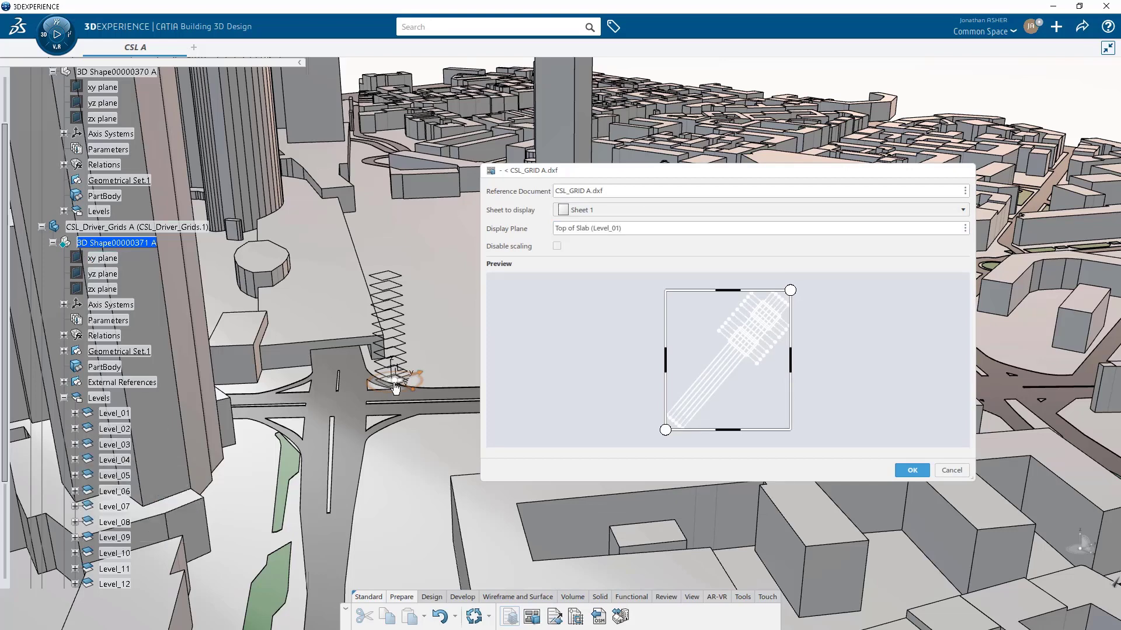
Resize and adjust the framed region of the grid drawing in the preview.
left_click_drag(665, 431, 784, 328)
scroll(786, 375, "up", 5)
scroll(753, 303, "up", 5)
left_click_drag(748, 327, 756, 310)
left_click_drag(784, 409, 719, 367)
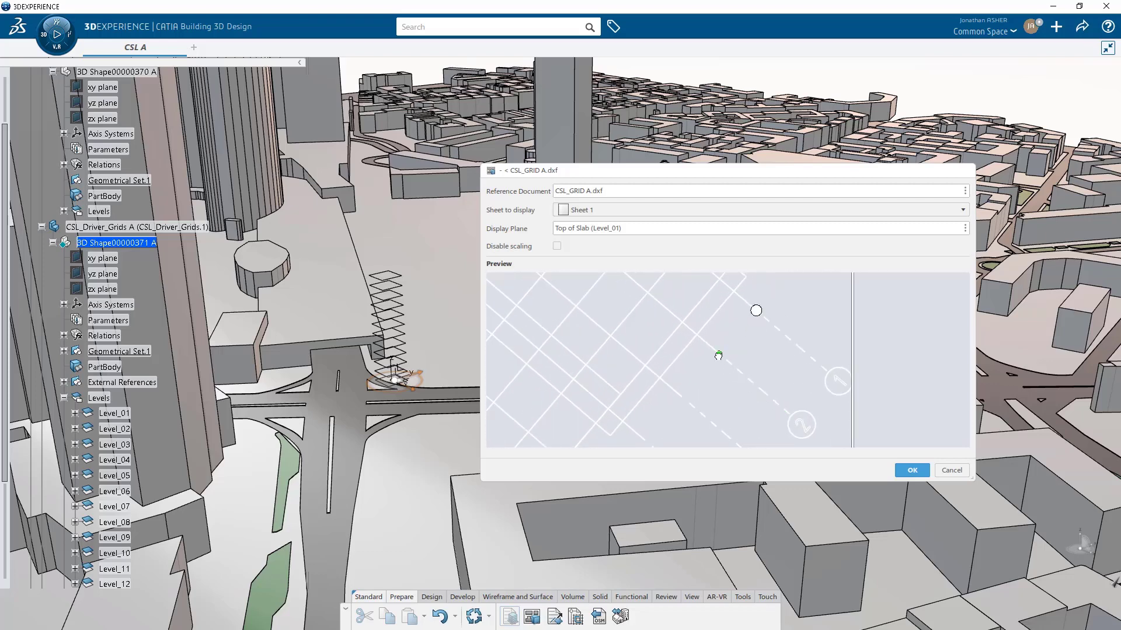
left_click_drag(665, 172, 762, 178)
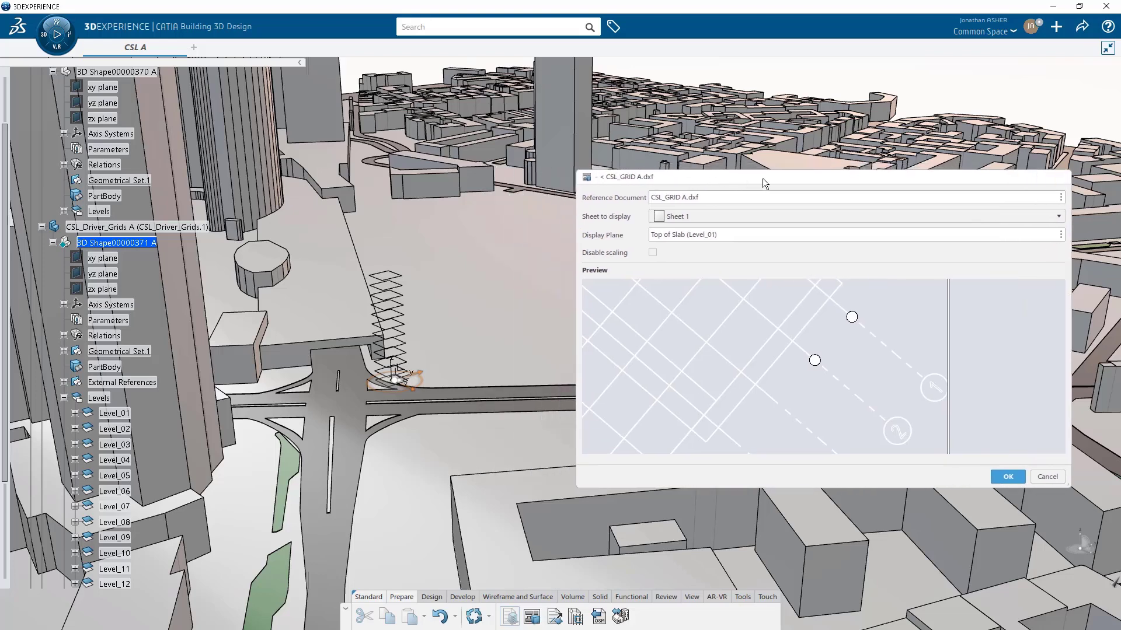
left_click_drag(578, 484, 746, 573)
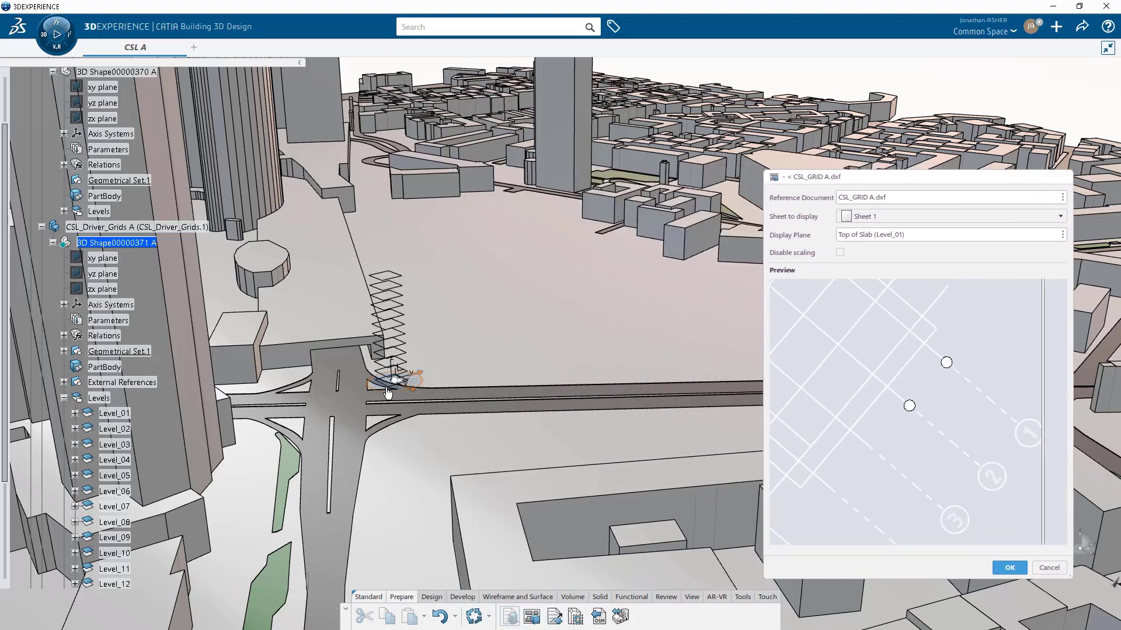
Position the grid's placement point on the site and view the whole numbered grid.
left_click_drag(393, 381, 539, 360)
middle_click_drag(540, 360, 213, 400)
left_click_drag(203, 410, 545, 400)
middle_click_drag(545, 401, 318, 288)
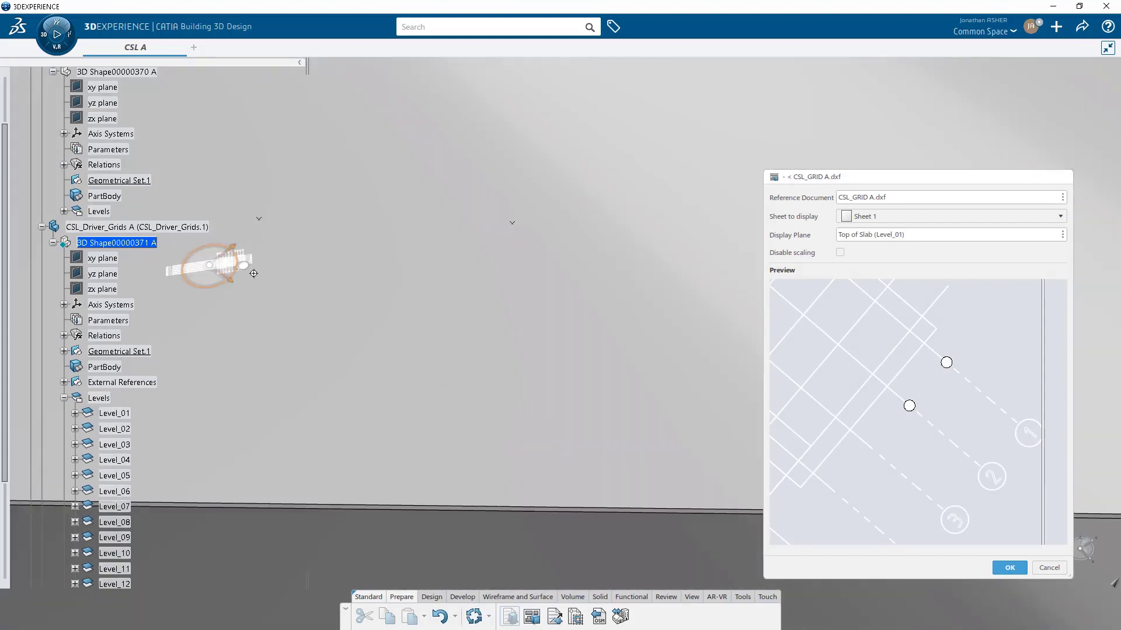
left_click(513, 226)
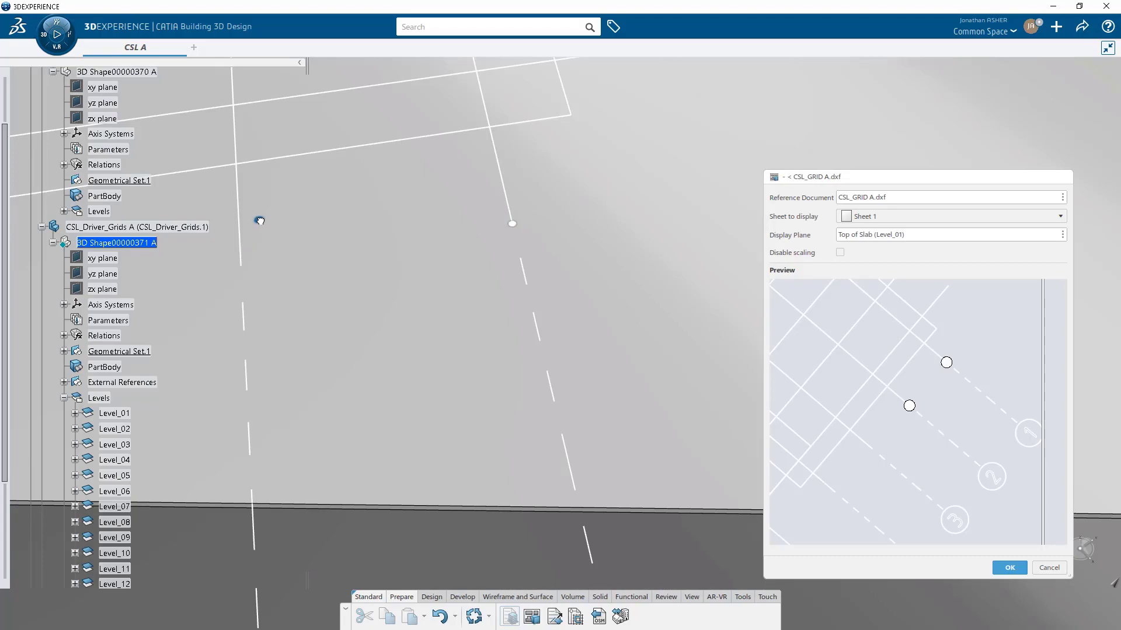
middle_click_drag(275, 220, 622, 269)
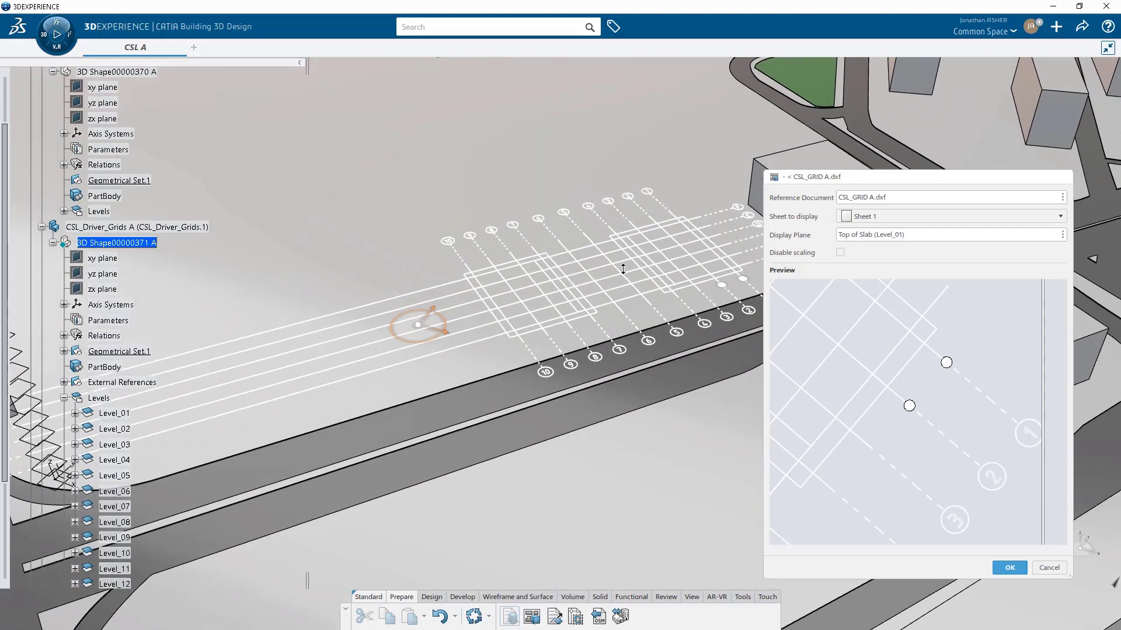
Confirm the grid view and reference document settings, then show the DXF under reference documents.
left_click(1018, 569)
left_click(715, 502)
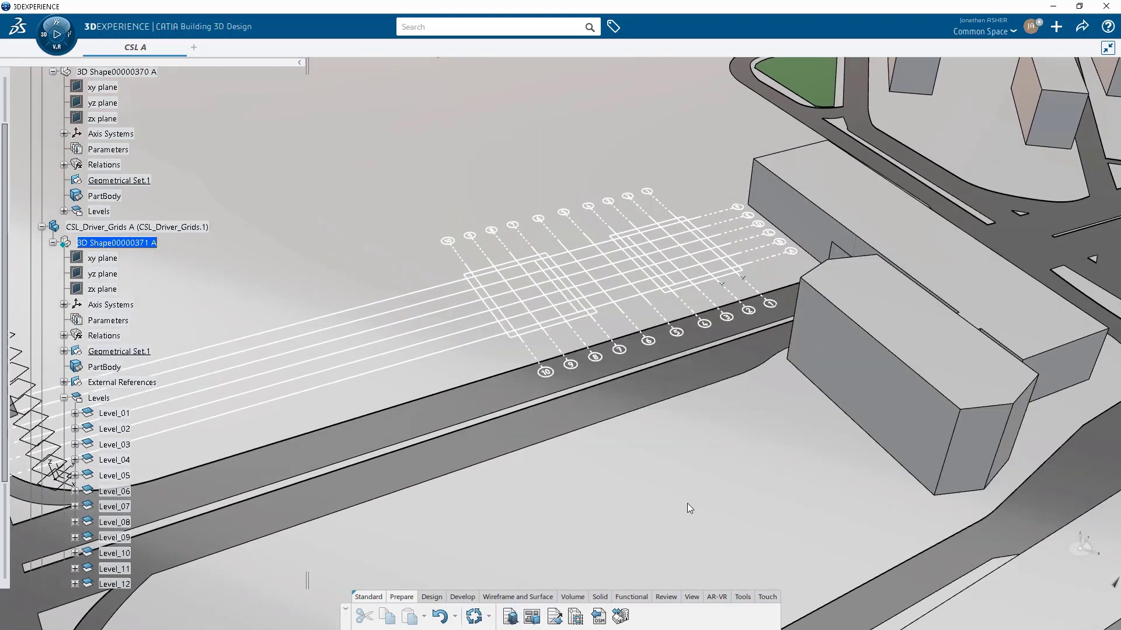
left_click(64, 398)
left_click(64, 414)
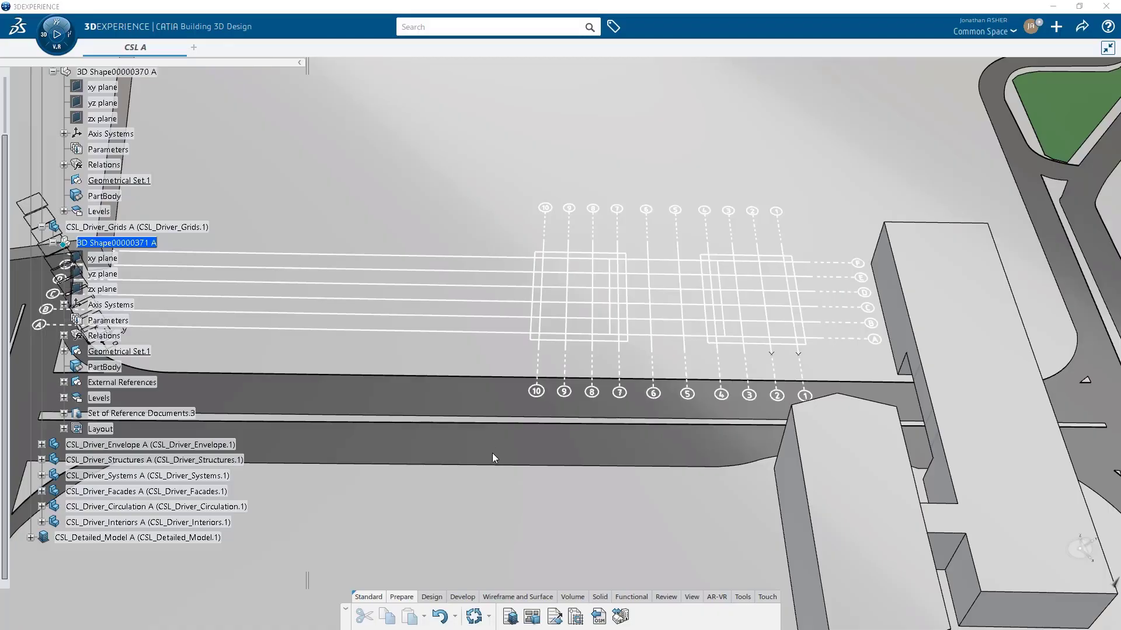
Extract the edges of both grid rectangles and the vertical line inside each.
left_click(554, 615)
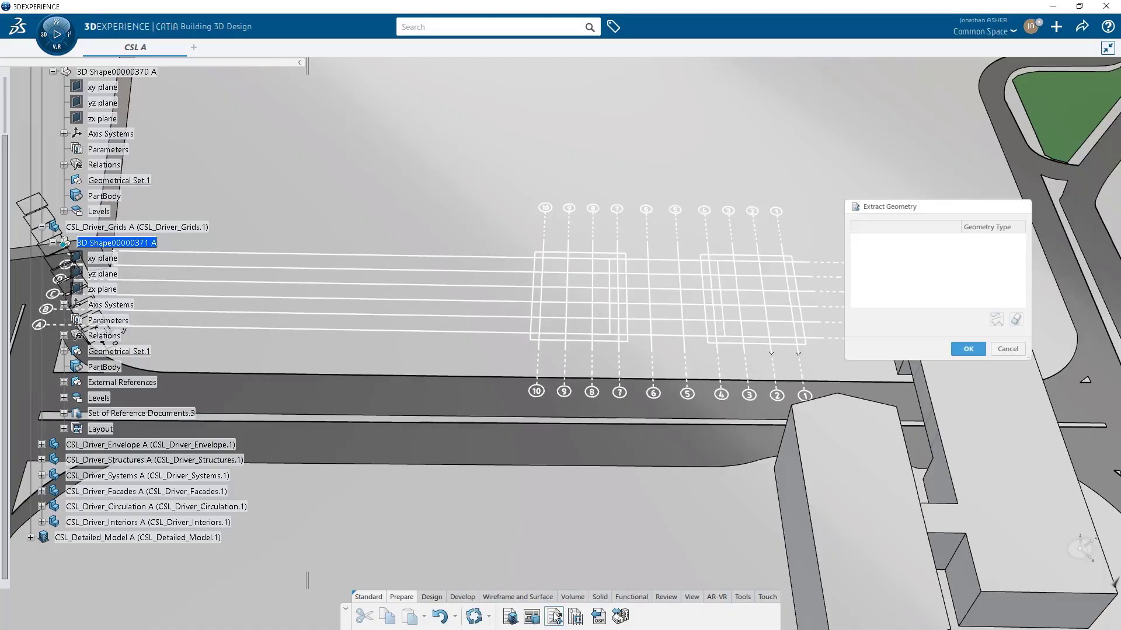
left_click(797, 343)
left_click(800, 304)
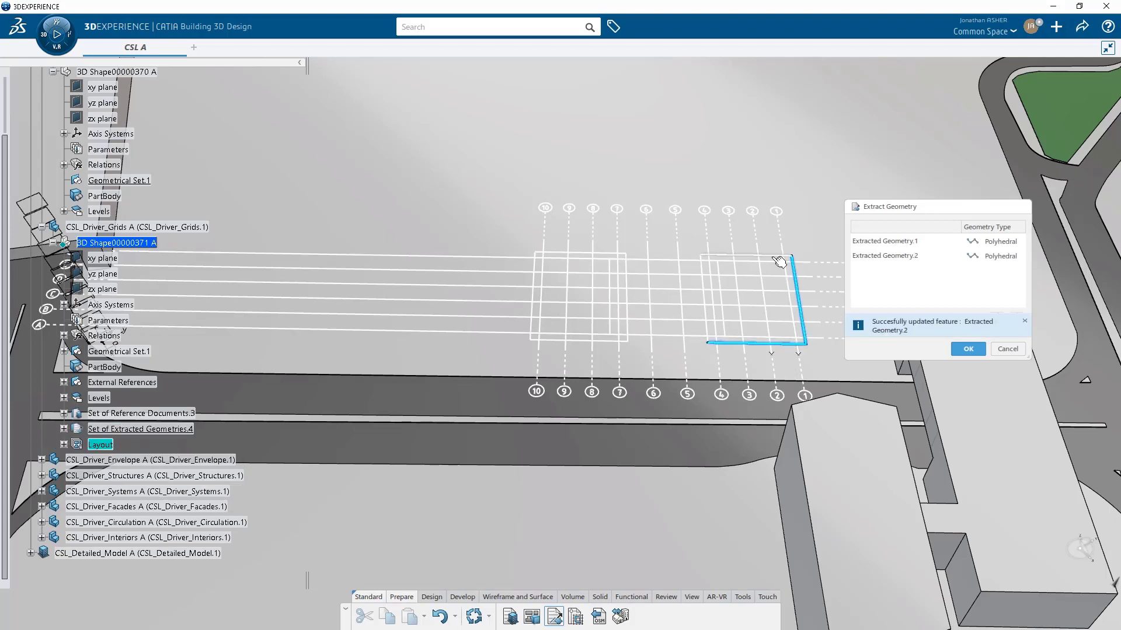
left_click(759, 256)
left_click(704, 274)
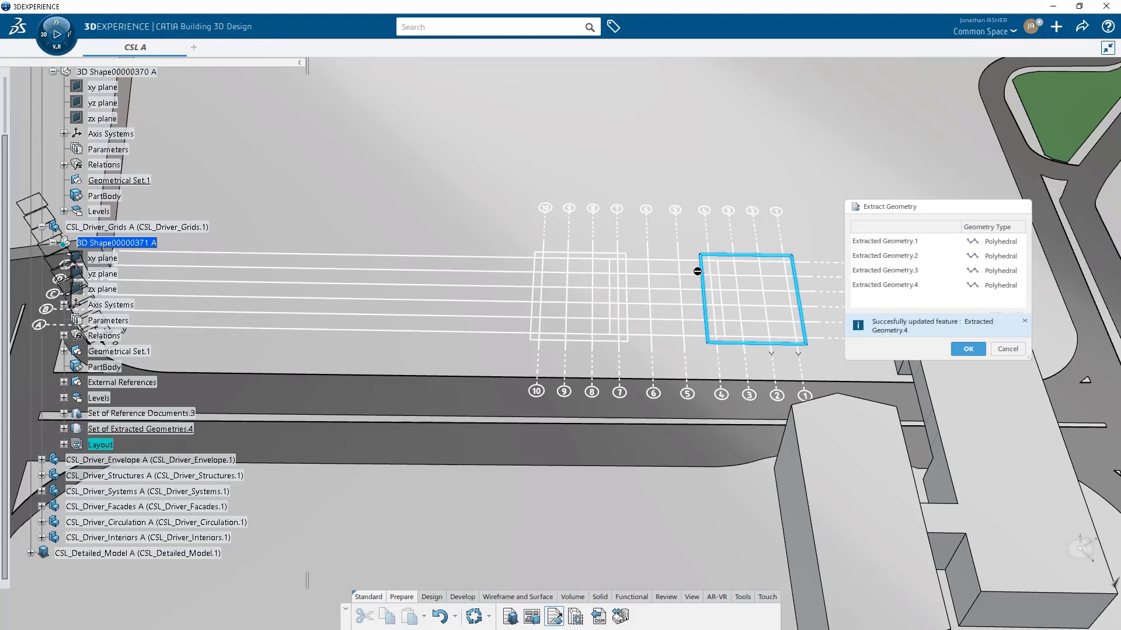
left_click(627, 272)
left_click(592, 253)
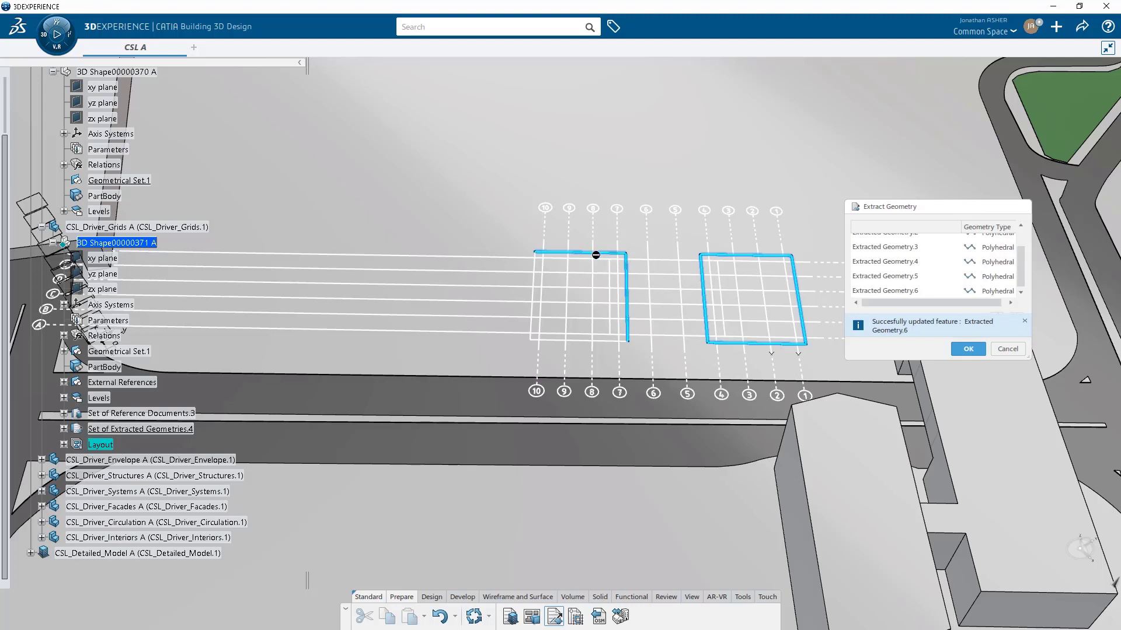
left_click(533, 283)
left_click(560, 340)
left_click(723, 330)
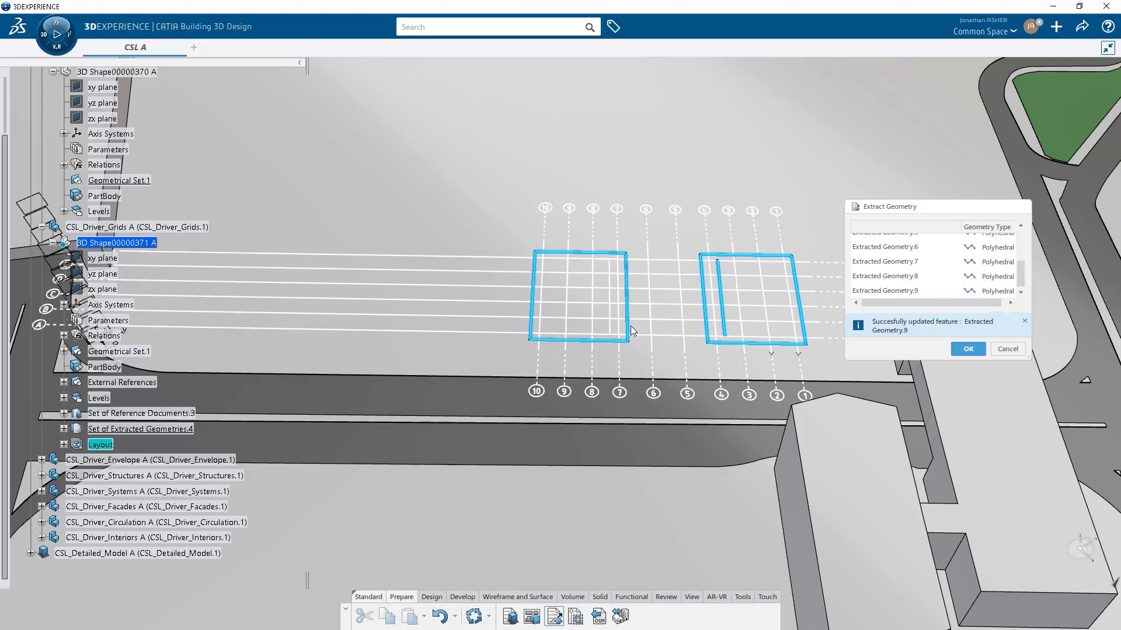
left_click(613, 329)
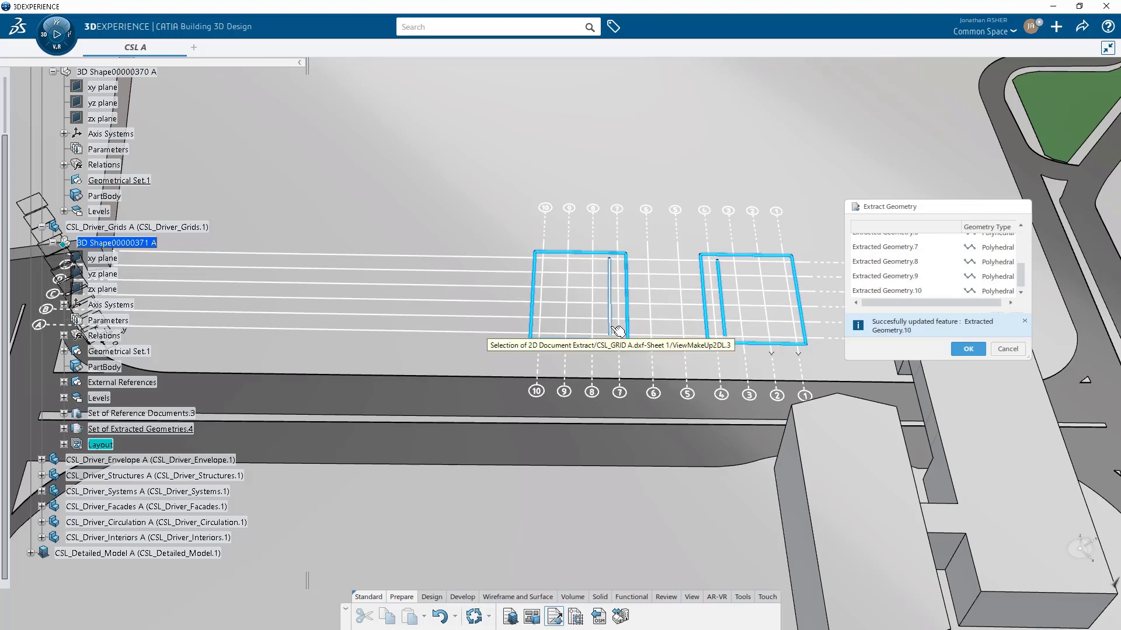
Set all ten extracted geometries to Exact and finish the extraction.
left_click(64, 429)
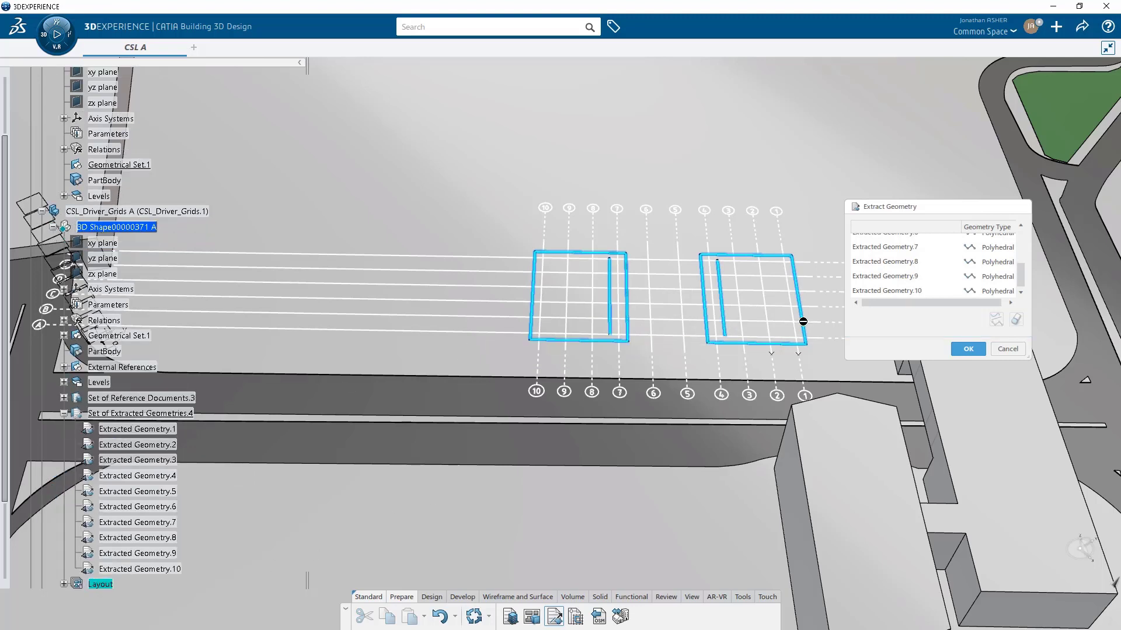
left_click(891, 291)
scroll(893, 274, "up", 3)
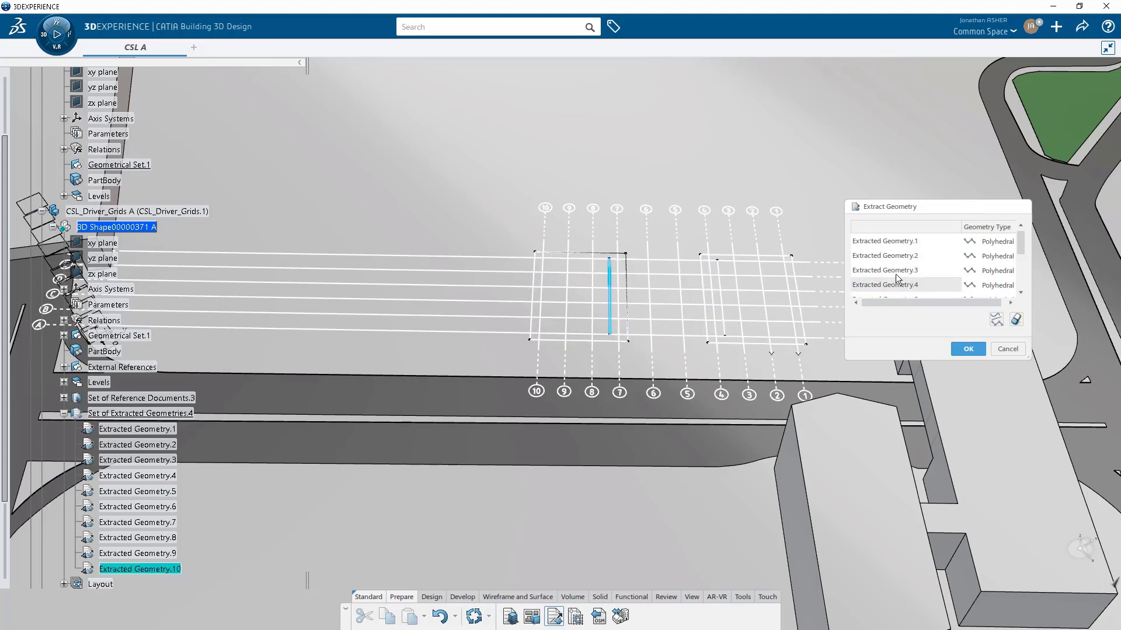
left_click(898, 241, "shift")
left_click(998, 318)
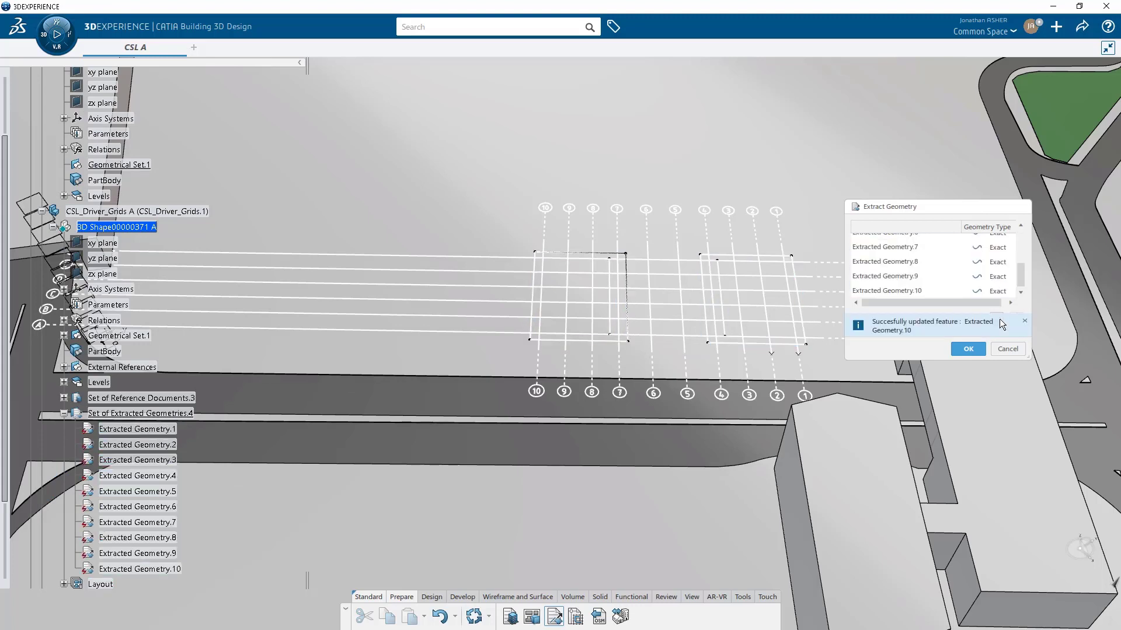
left_click(972, 347)
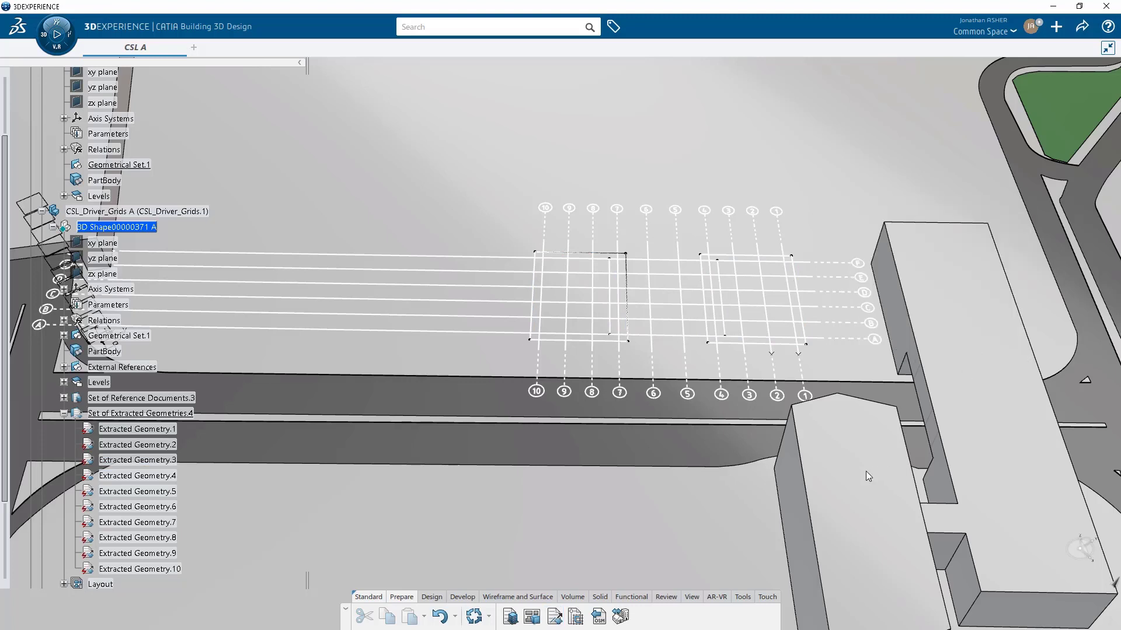
Hide and then show the grid drawing on Sheet.2 under the Layout.
left_click(63, 584)
right_click(111, 569)
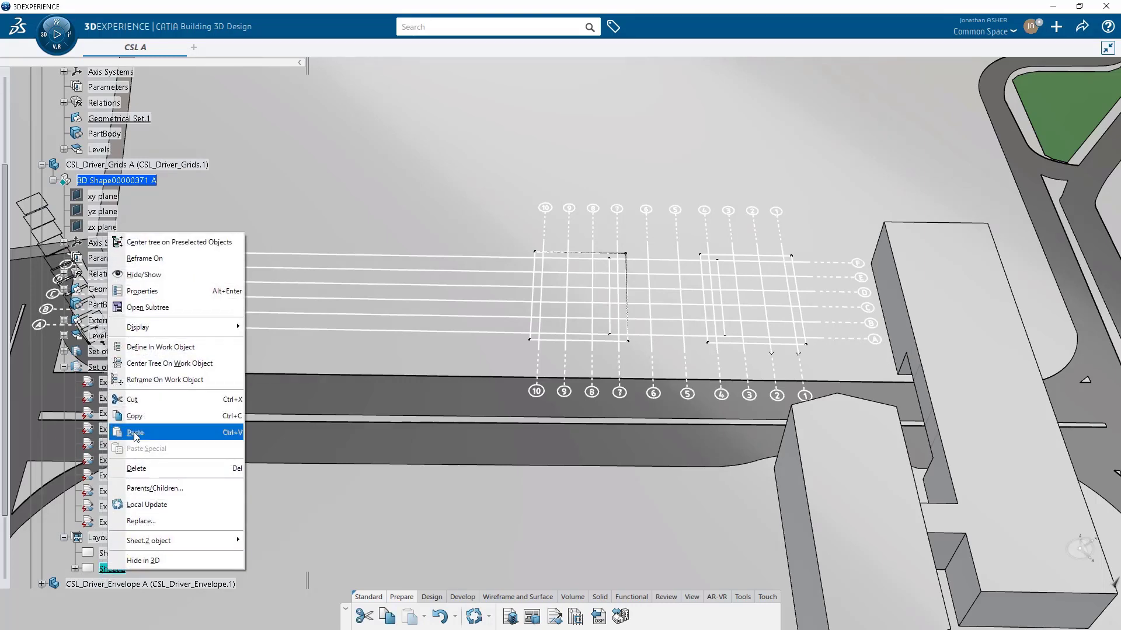
left_click(142, 275)
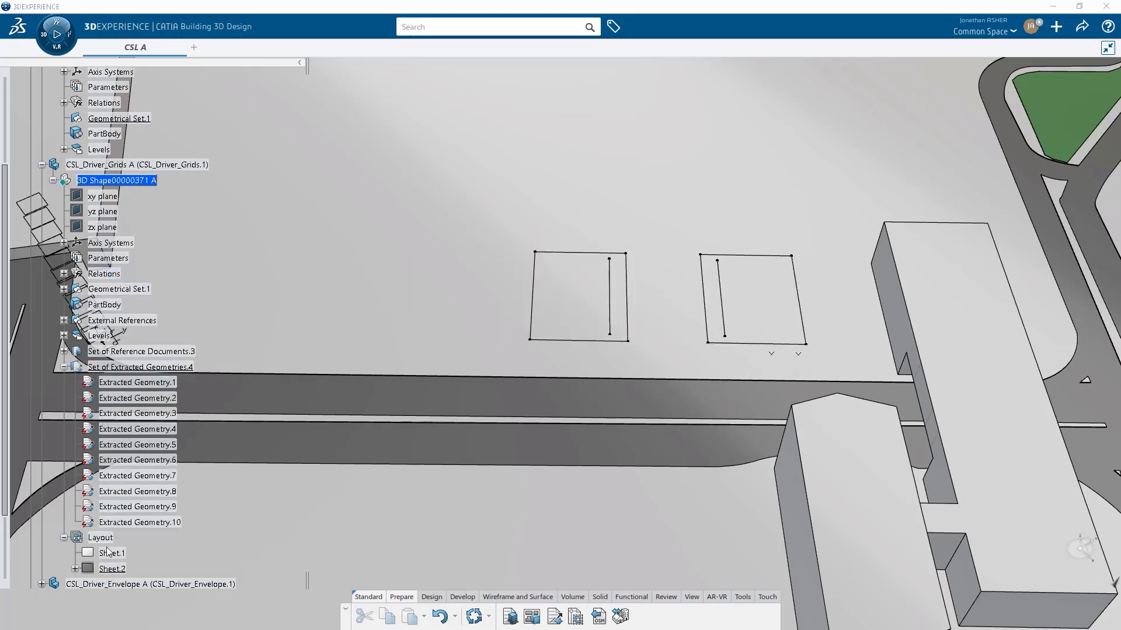
right_click(110, 569)
left_click(140, 276)
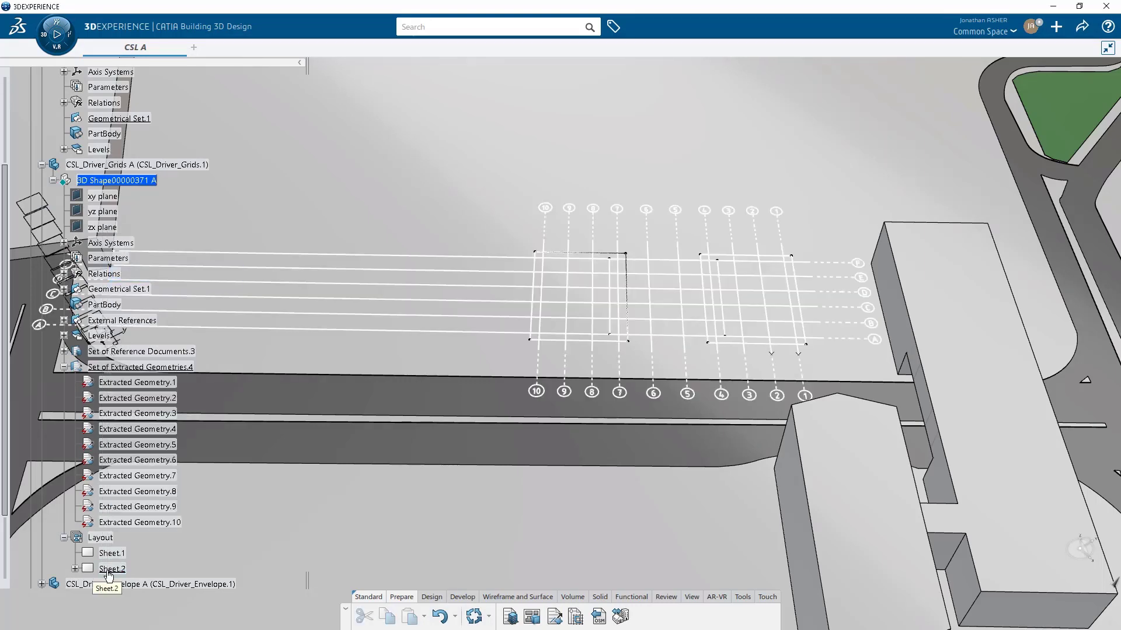